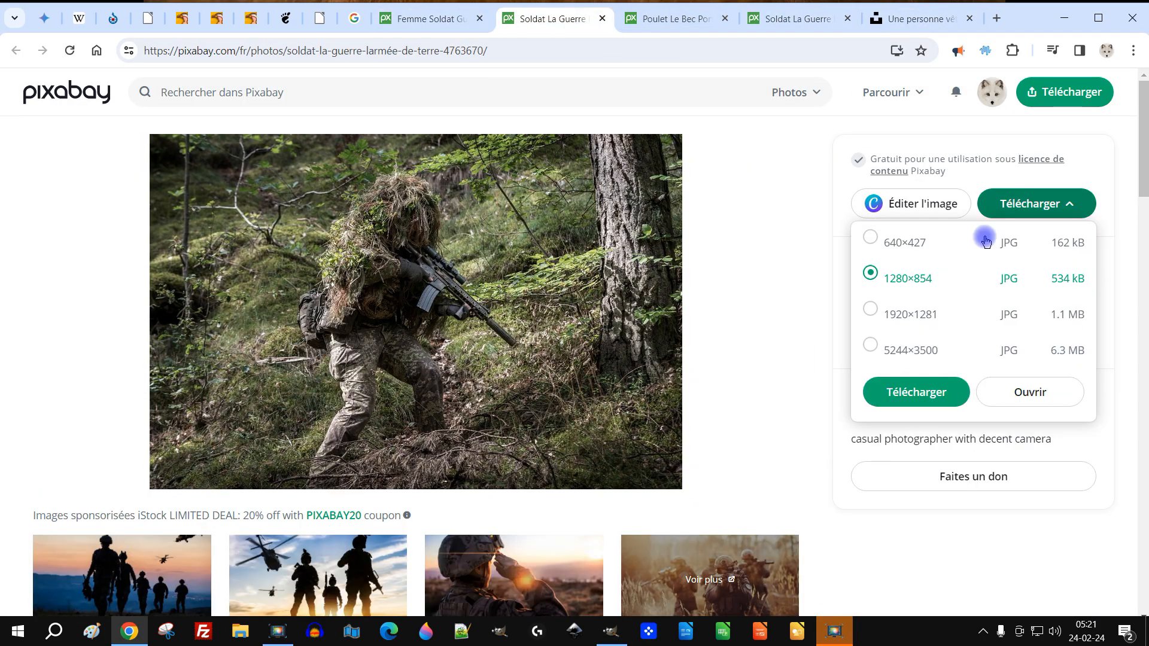
Download the camouflaged soldier photo from Pixabay at 5244×3500 into the deadpool folder.
click(912, 396)
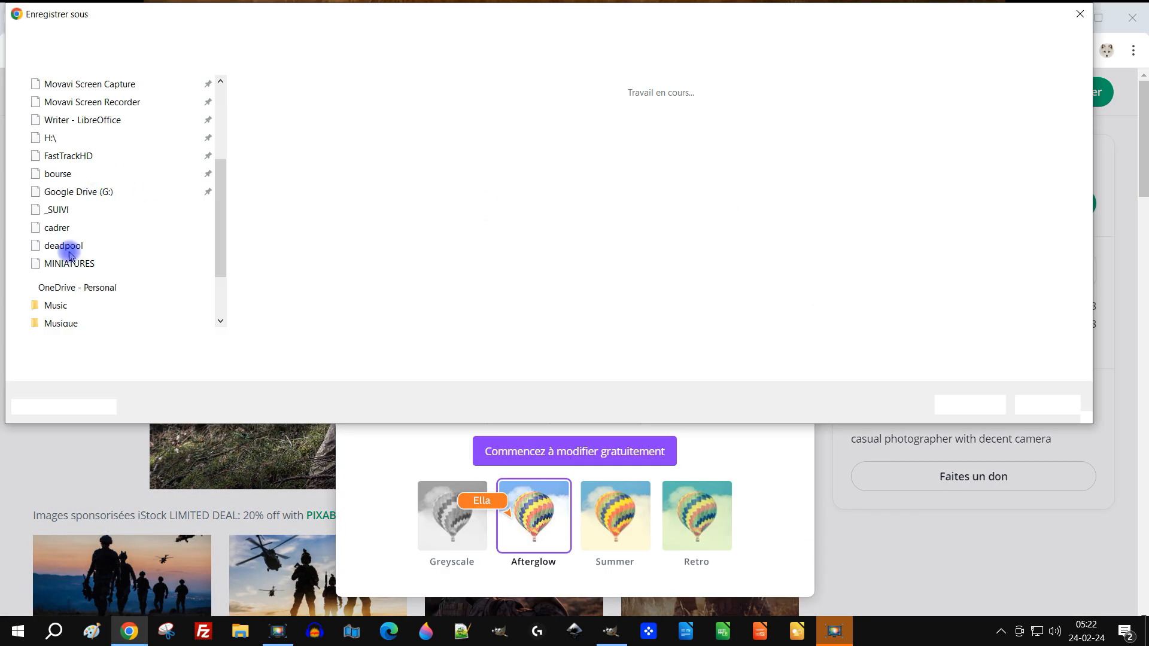
click(69, 249)
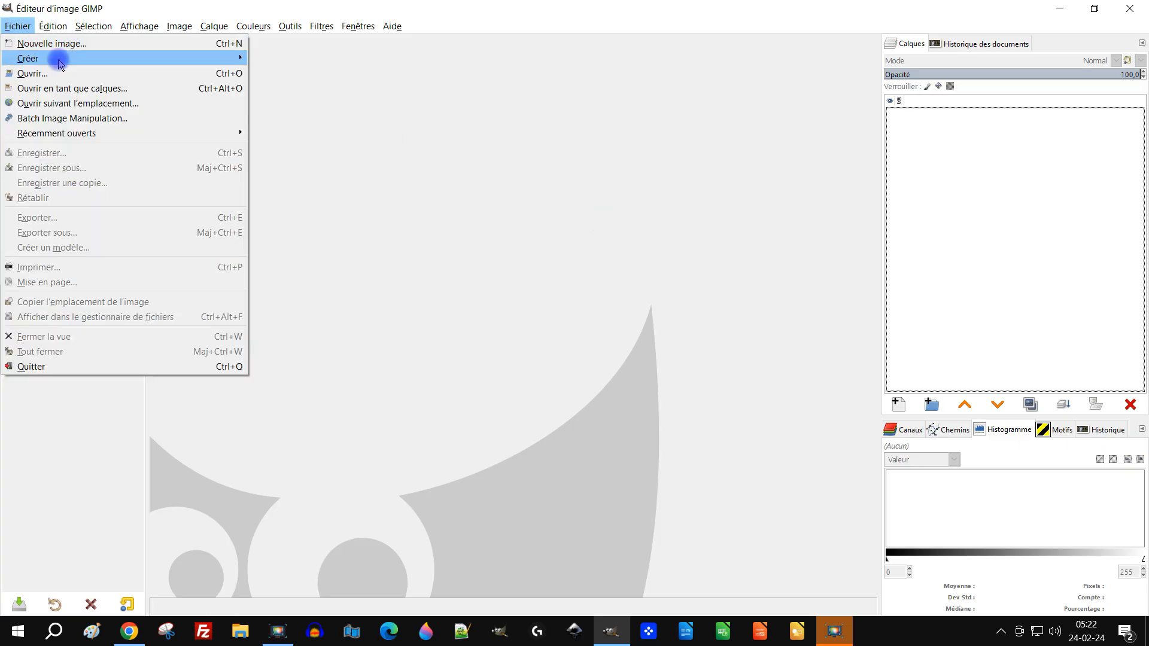
Switch to GIMP, open soldier-4763670.jpg from the deadpool folder and rename its layer arrière-plan.
click(56, 56)
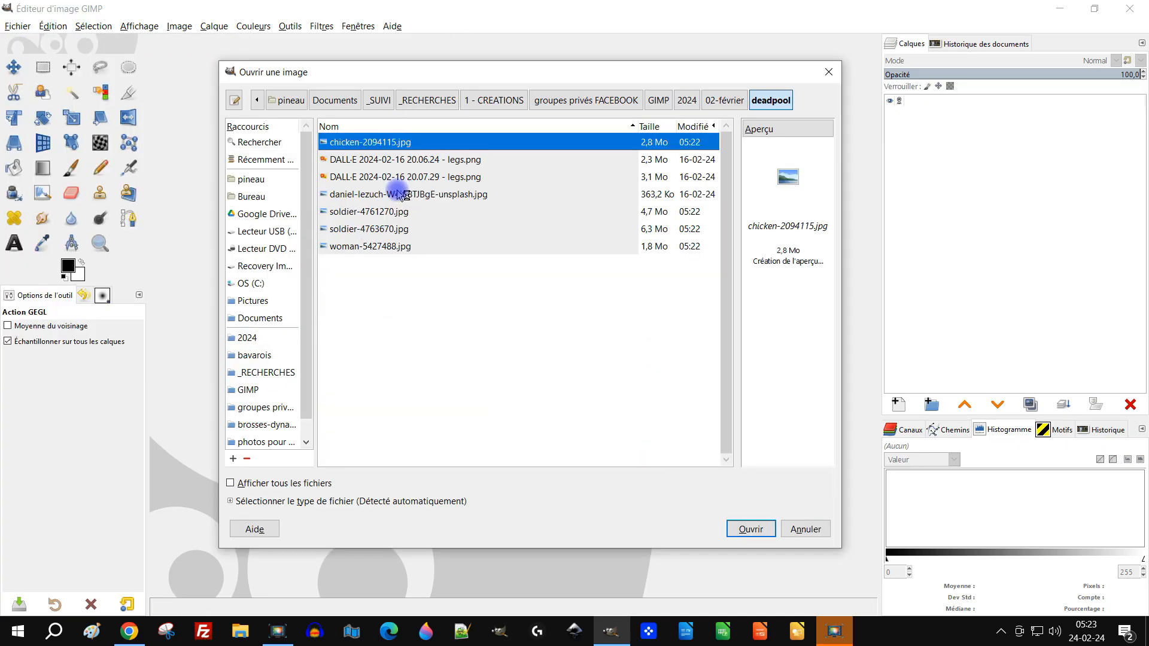
click(397, 225)
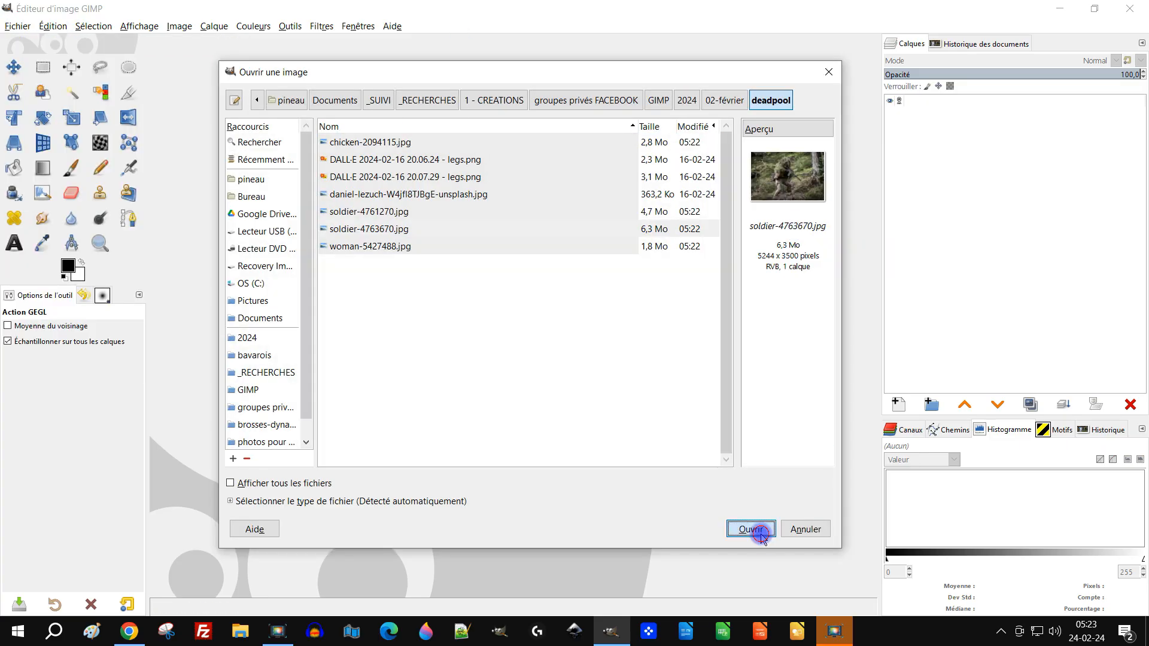
click(751, 529)
text(arrière-plan)
key(Return)
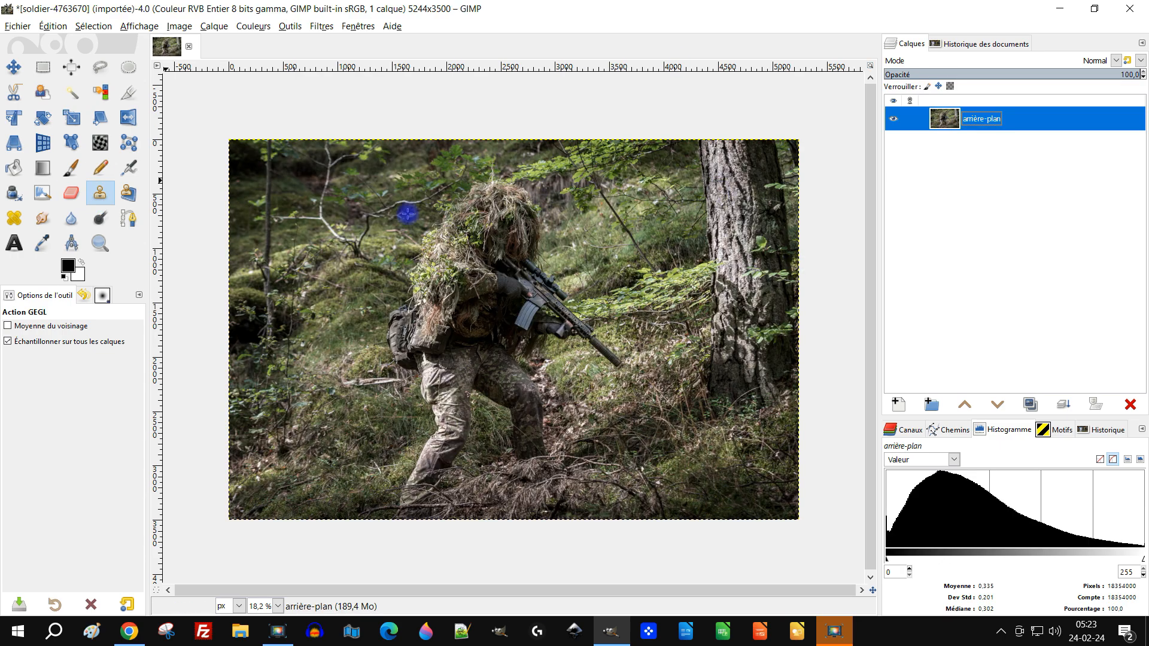
Clone the surrounding forest ground over the soldier to erase him, using the 2. Hardness 075 brush at size 202 and opacity 100.
click(100, 191)
scroll(379, 236, up, 1)
scroll(276, 246, up, 1)
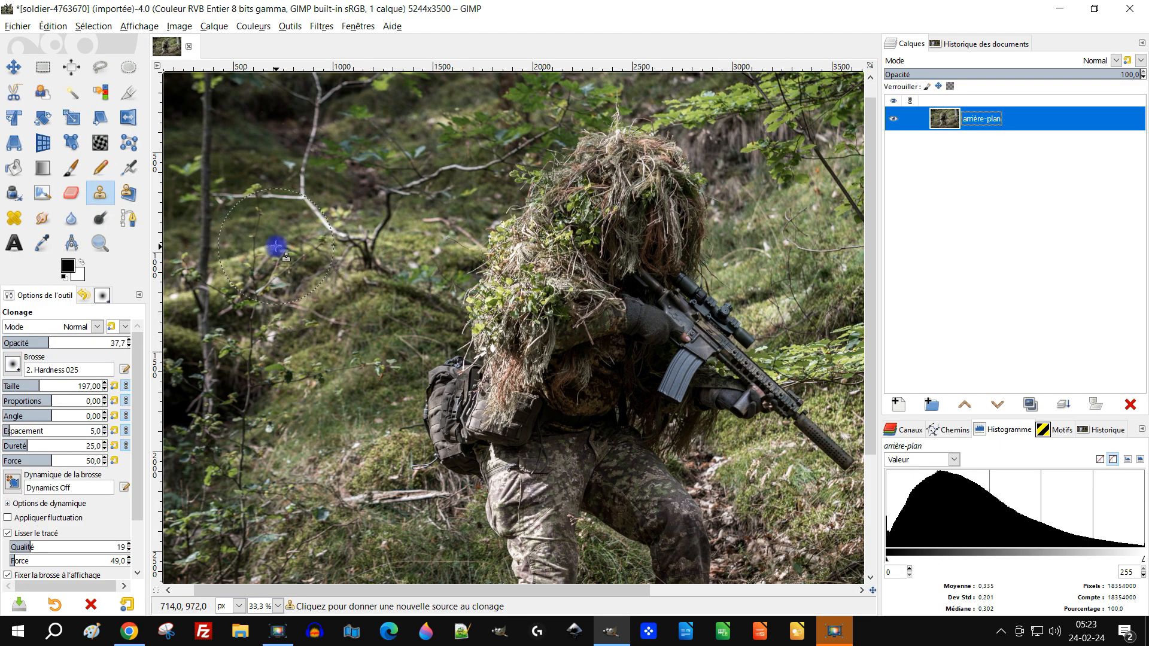
click(29, 388)
click(12, 364)
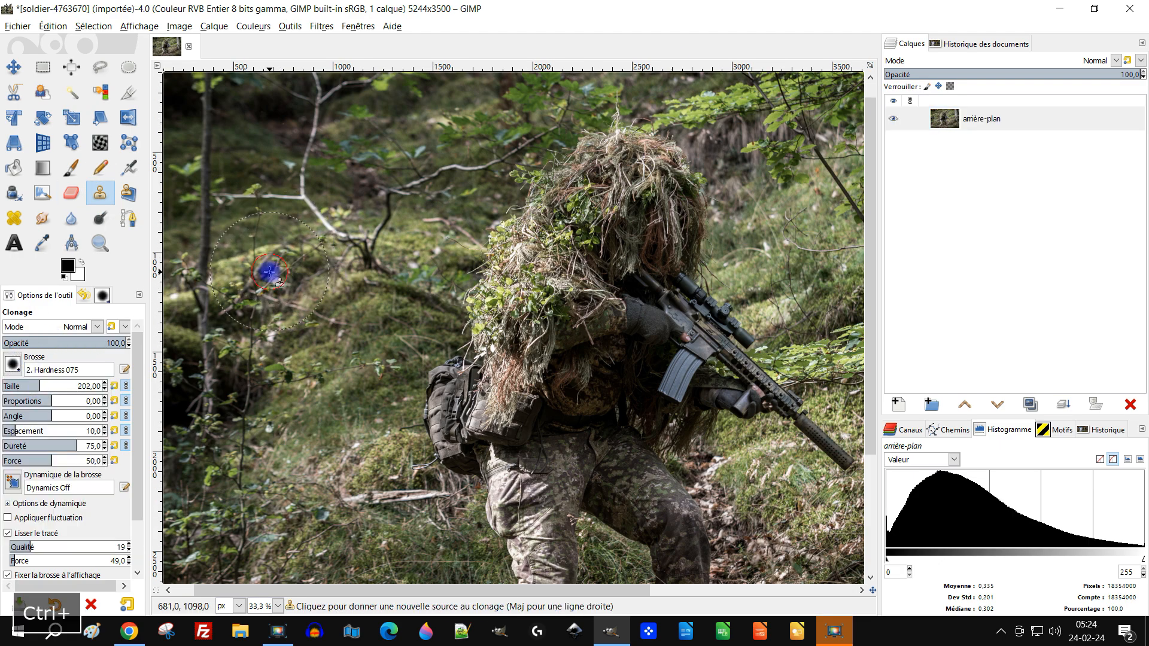
drag(270, 272, 501, 328)
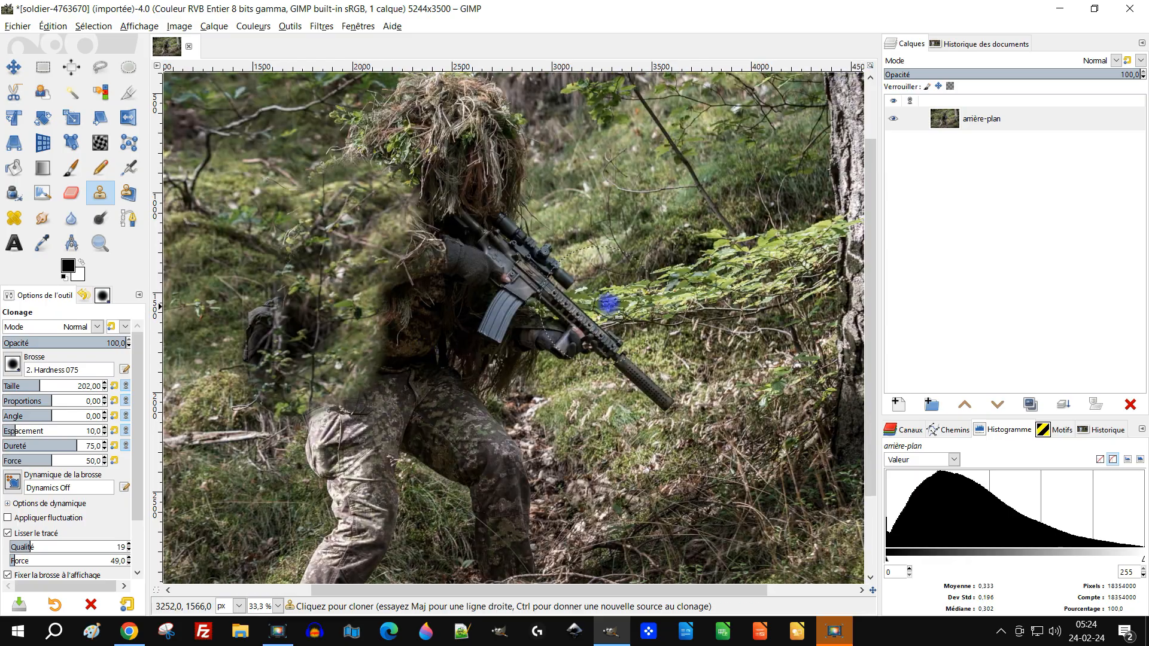
drag(590, 320, 603, 380)
scroll(490, 245, down, 1)
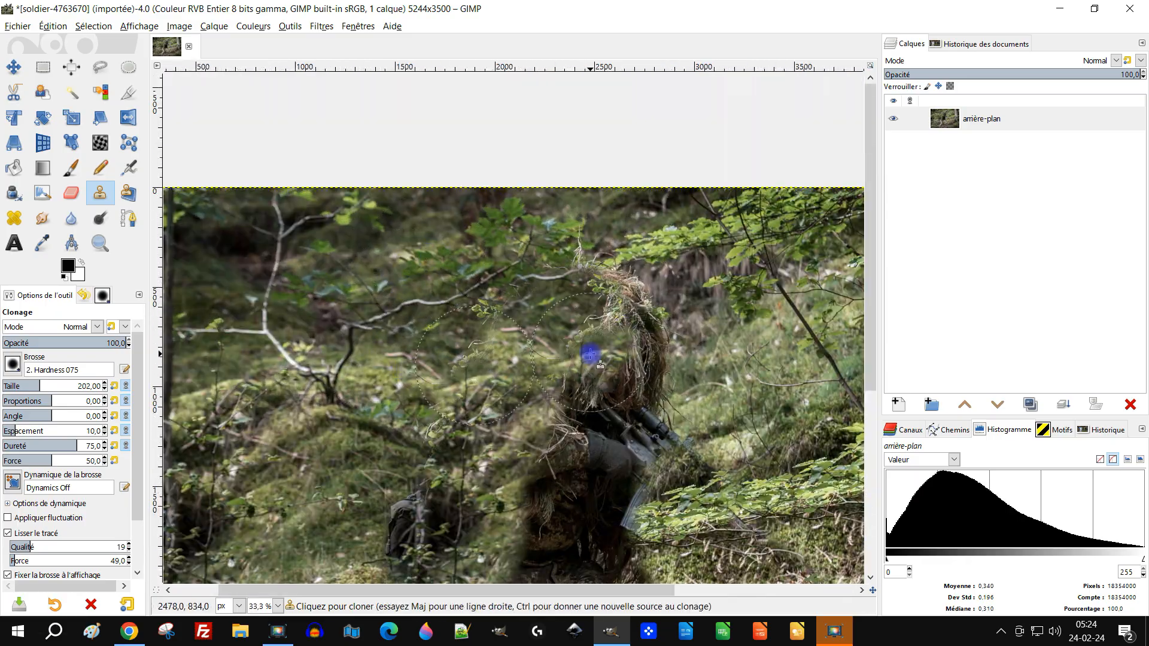
ctrl+click(316, 428)
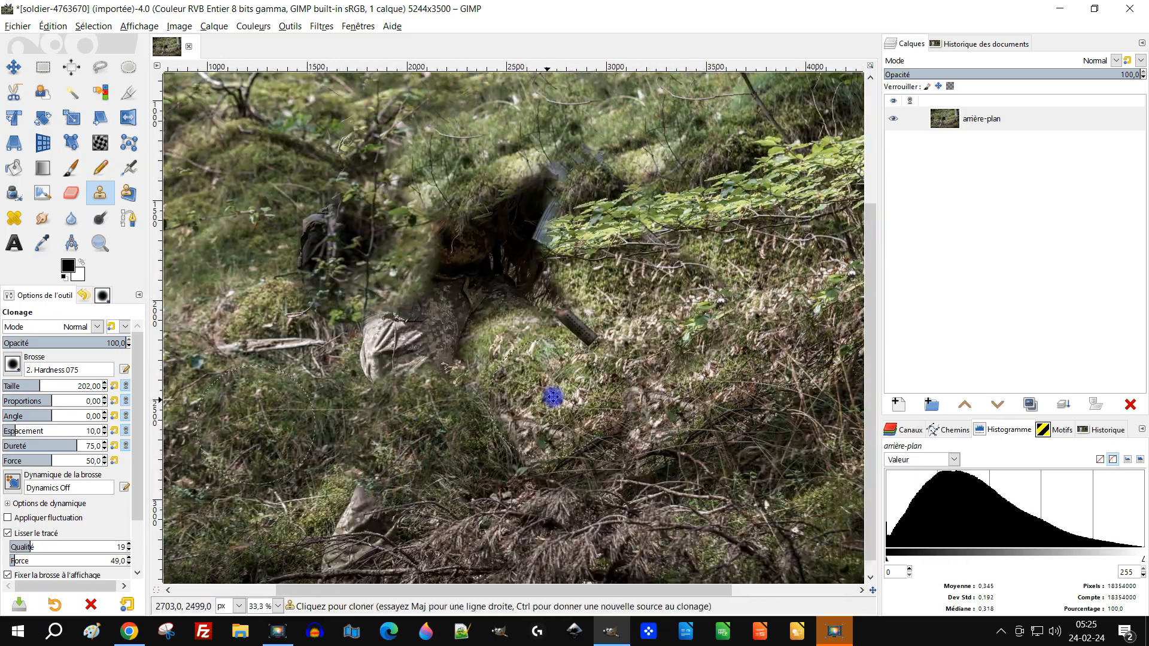
scroll(568, 289, up, 1)
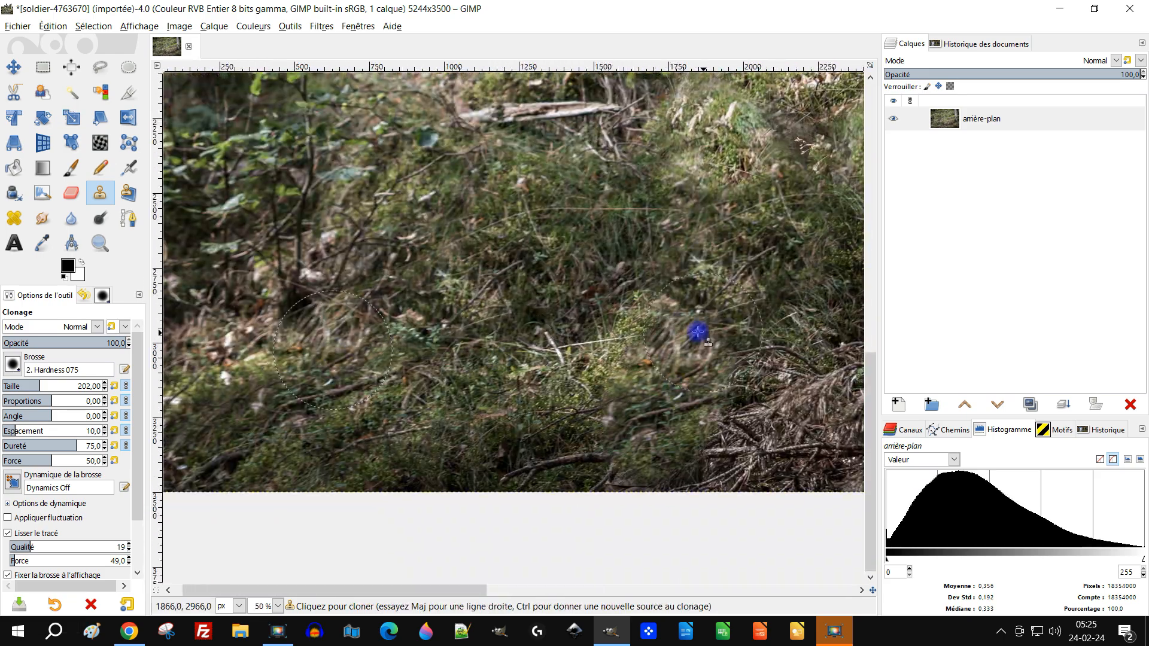
Save the image as le centre du pool.xcf in the deadpool folder.
click(17, 26)
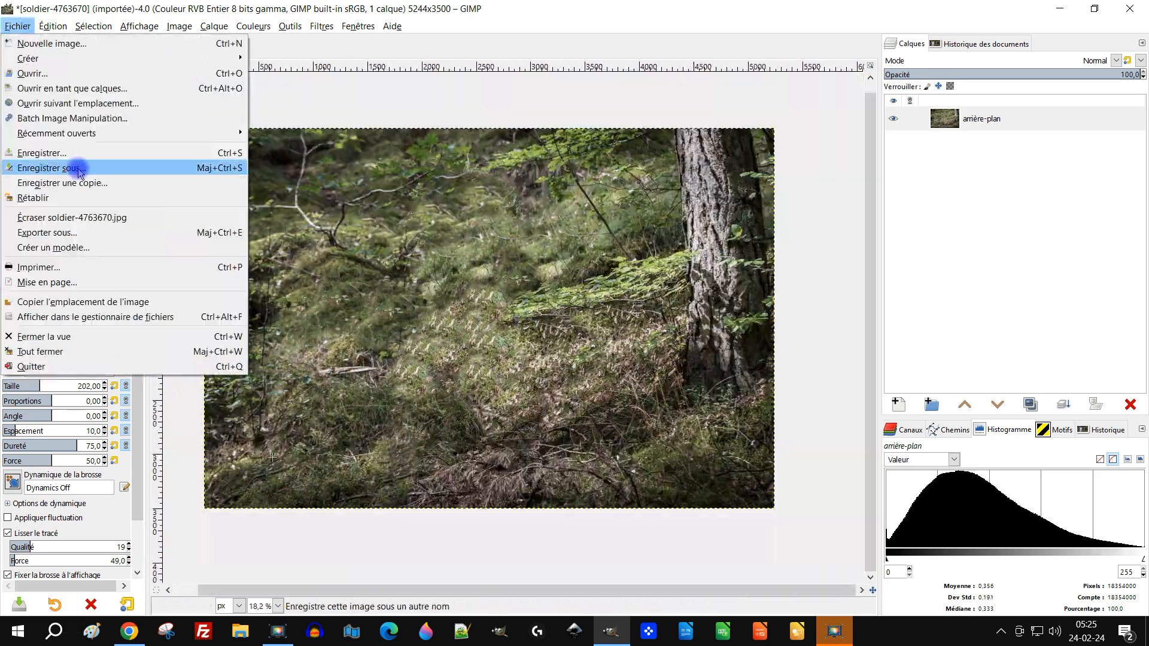
click(78, 167)
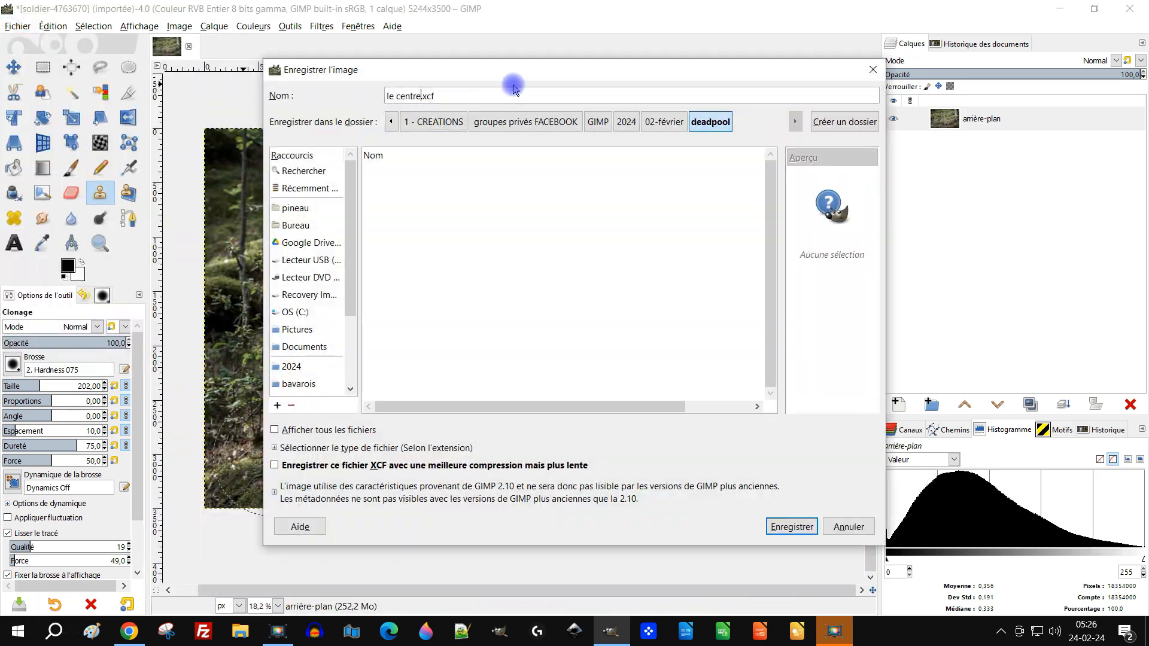
click(792, 526)
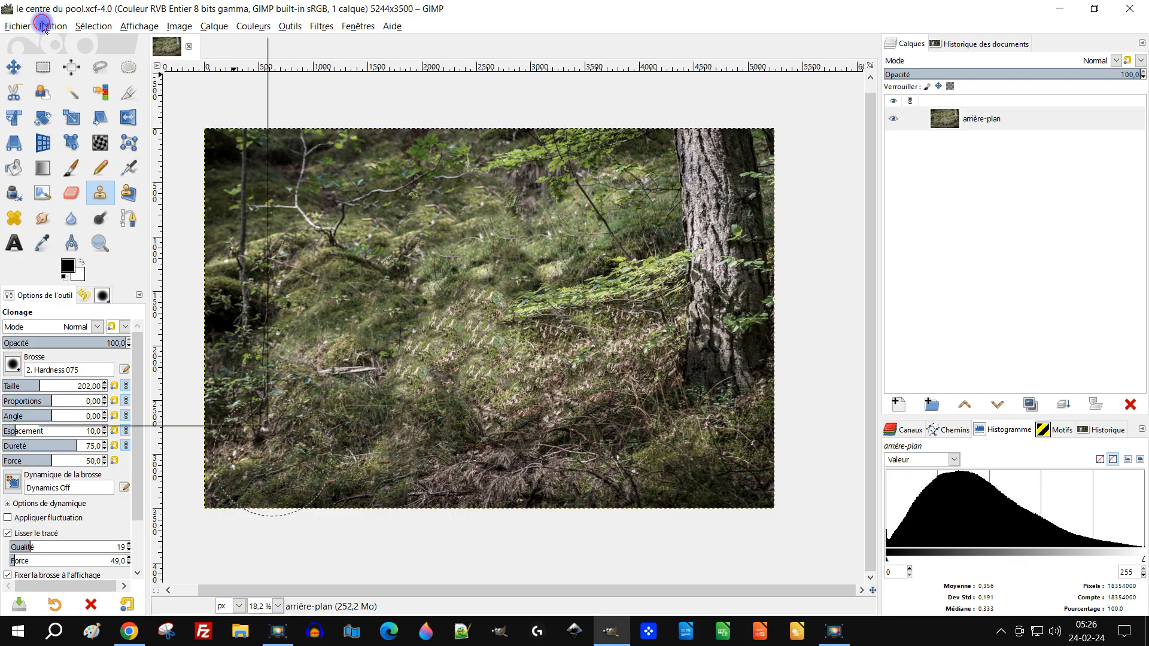
Open the DALL·E 2024-02-16 20.07.29 - legs.png image as a layer and save the project.
click(18, 26)
click(82, 84)
click(389, 176)
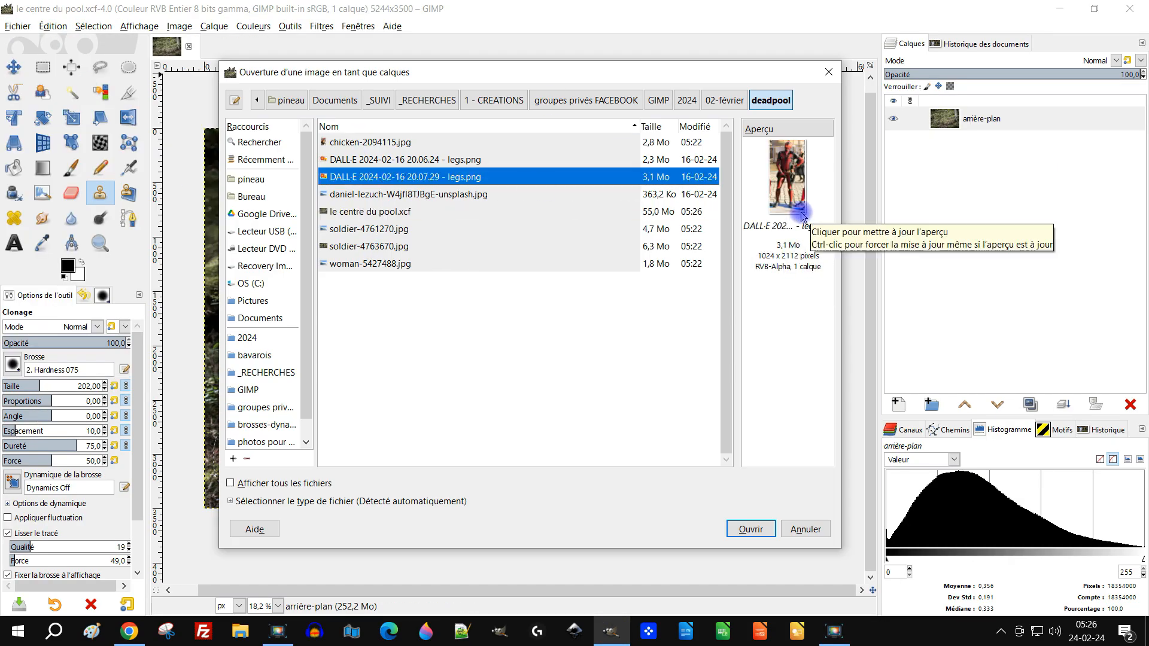
click(750, 529)
scroll(538, 323, up, 1)
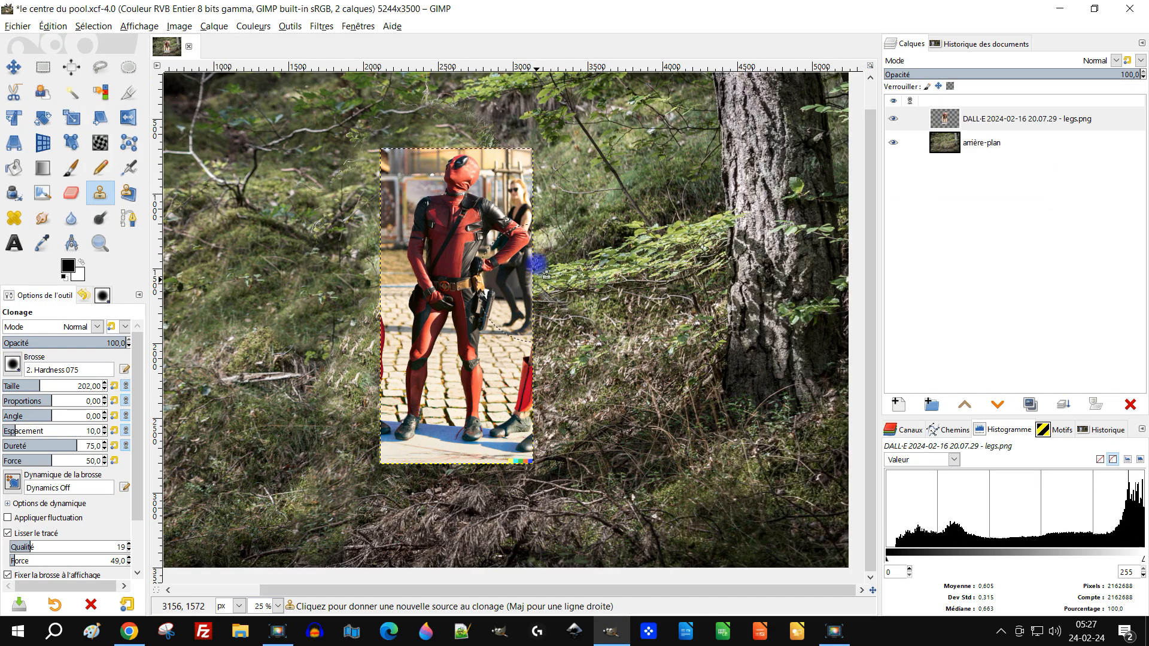
scroll(537, 323, up, 1)
key(ctrl+s)
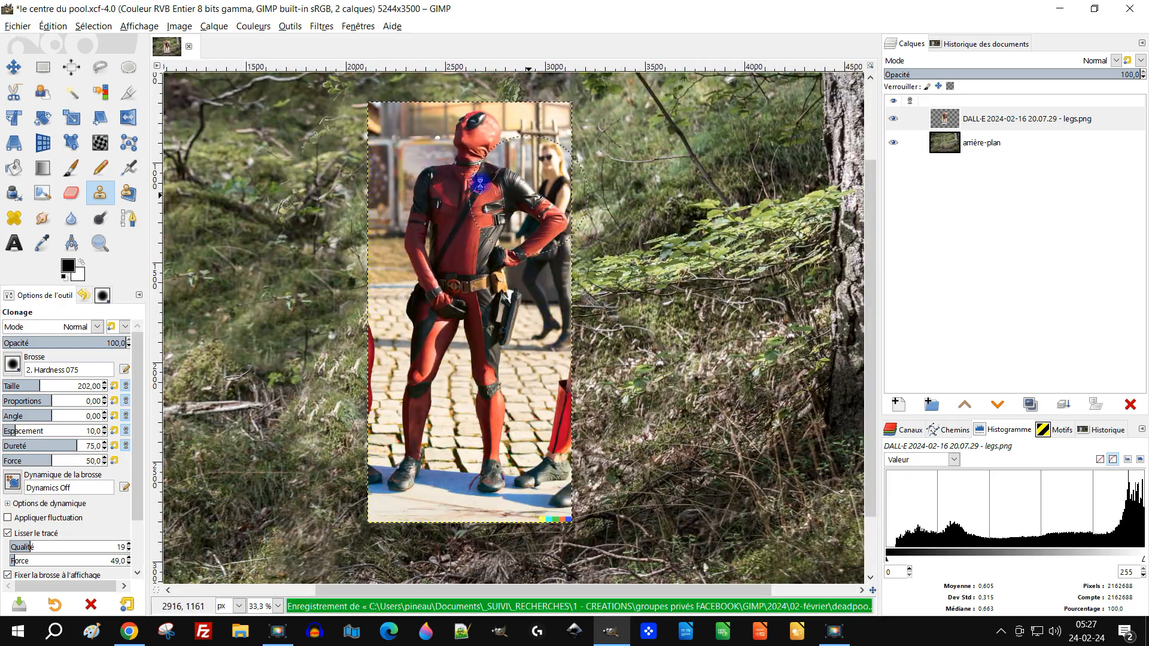
Trace the Deadpool figure's outline with the Paths tool and hide its surroundings with a layer mask.
scroll(687, 349, down, 2)
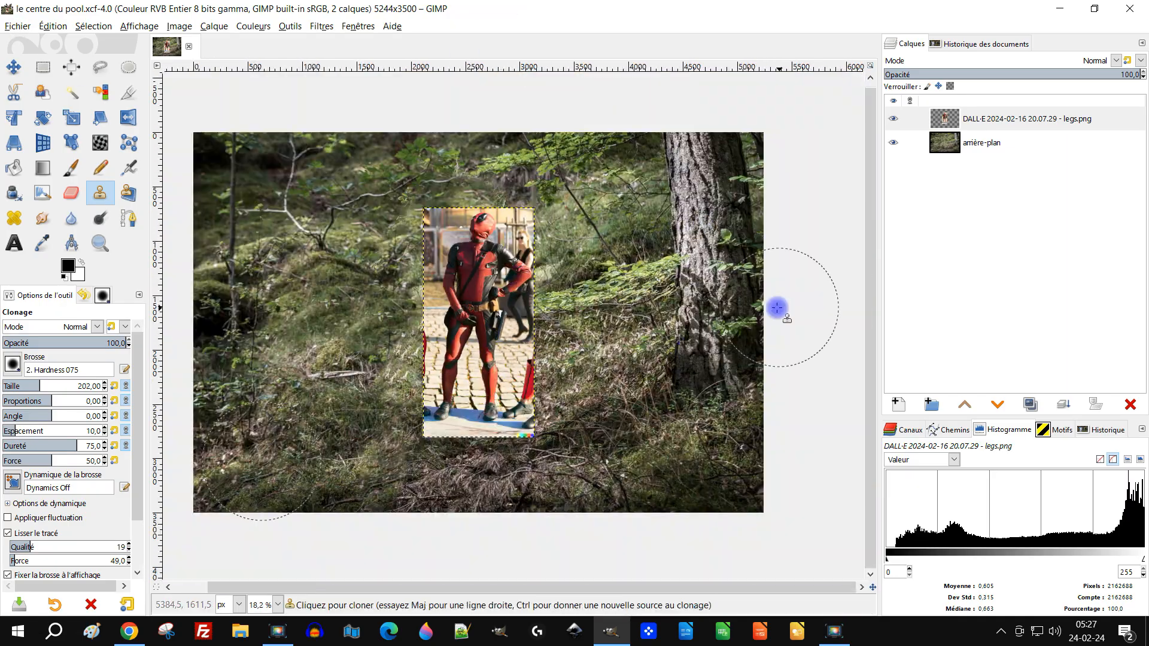
scroll(491, 283, up, 3)
click(127, 218)
scroll(449, 94, up, 7)
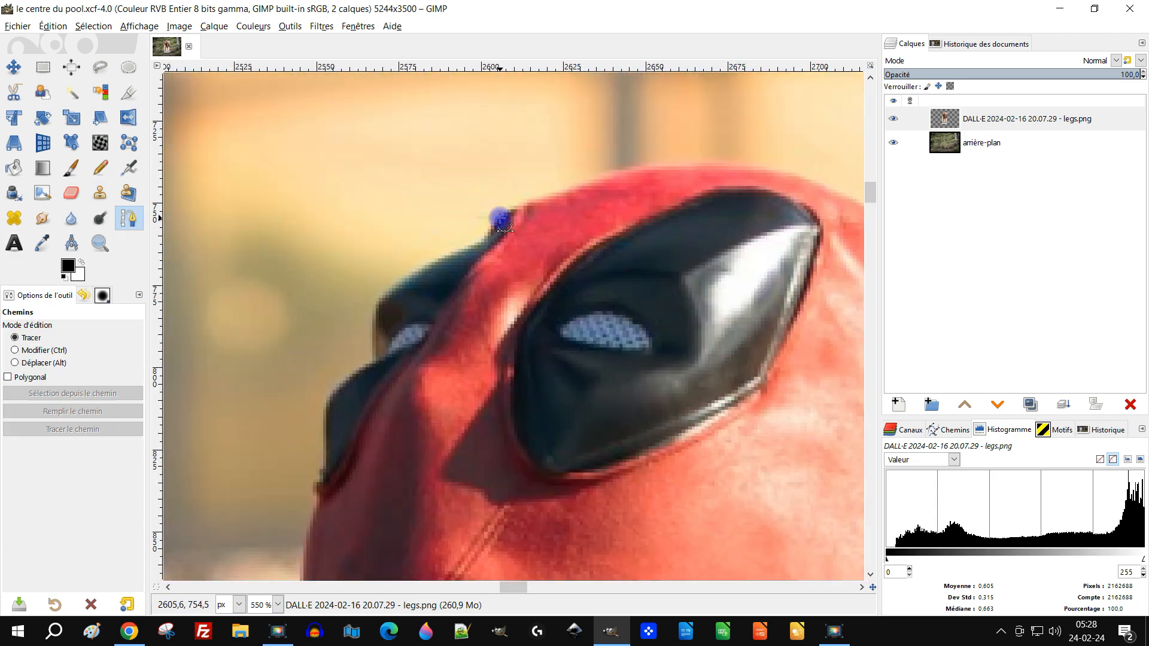
click(500, 218)
drag(619, 171, 657, 162)
scroll(599, 190, right, 5)
drag(696, 232, 472, 99)
drag(597, 240, 628, 308)
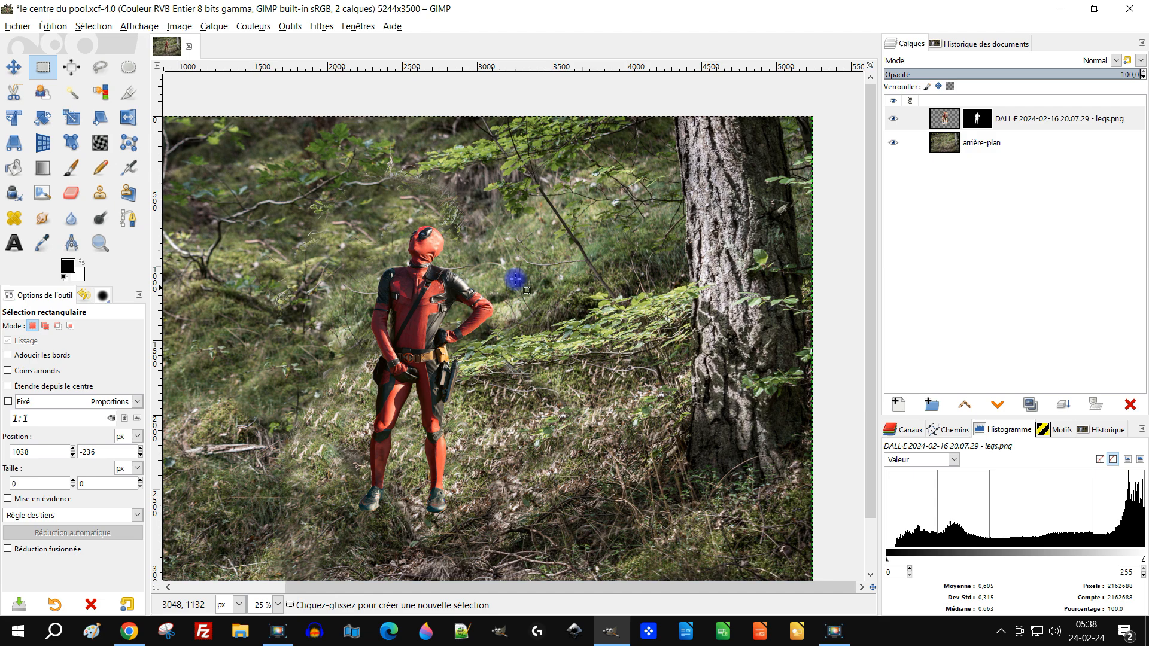
Flip the arrière-plan layer horizontally so the tree trunk moves to the other side.
click(981, 143)
scroll(671, 346, down, 1)
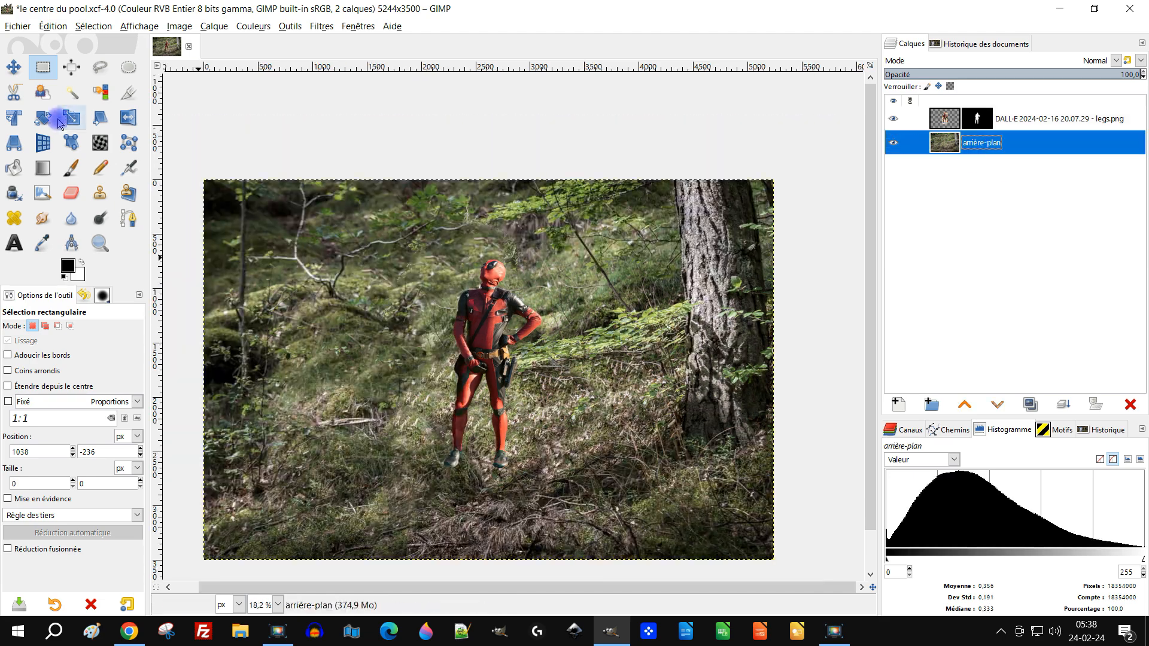
click(129, 118)
click(596, 323)
key(ctrl)
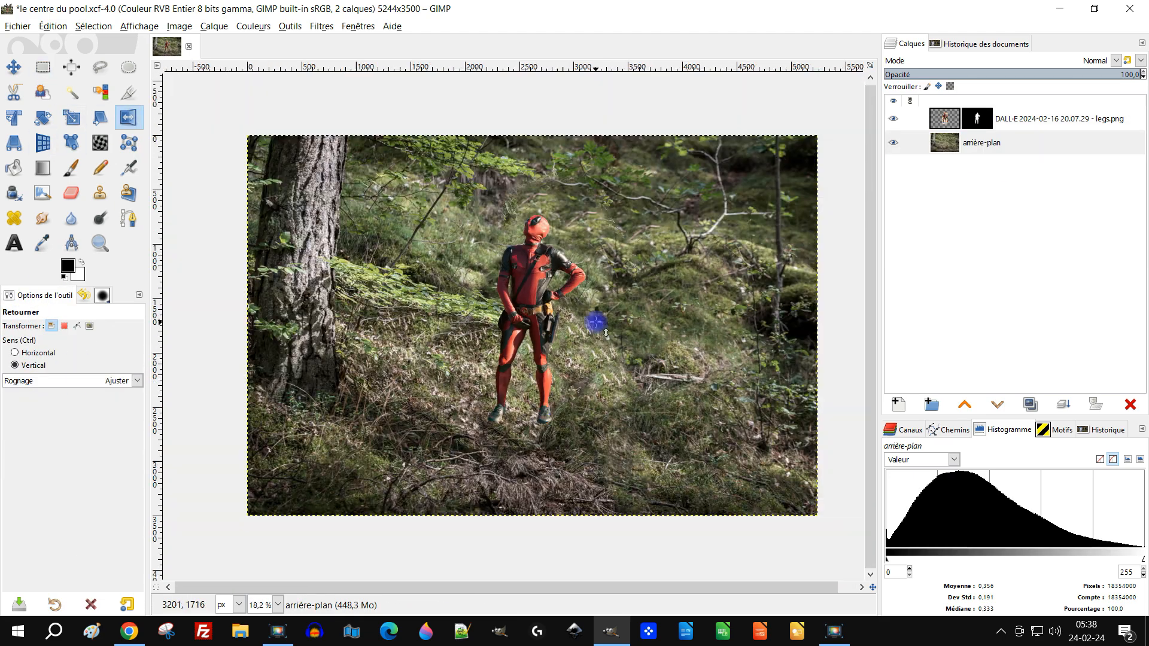
Scale the arrière-plan layer proportionally to 4460 × 2977 px and place it behind the figure.
key(shift+s)
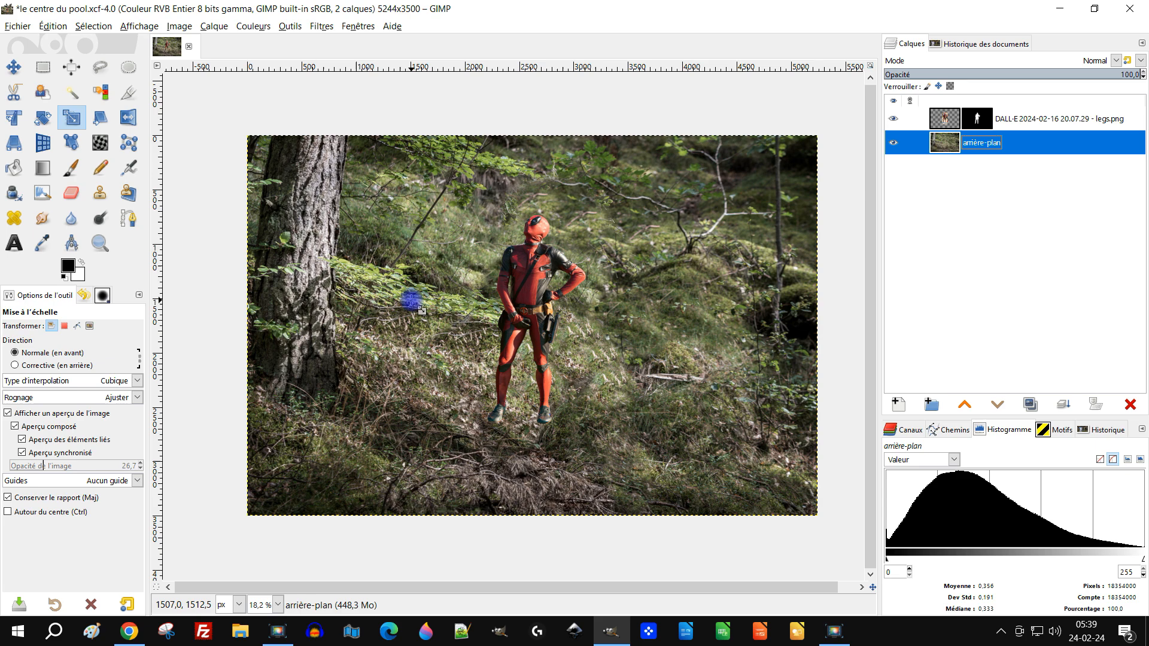
click(96, 381)
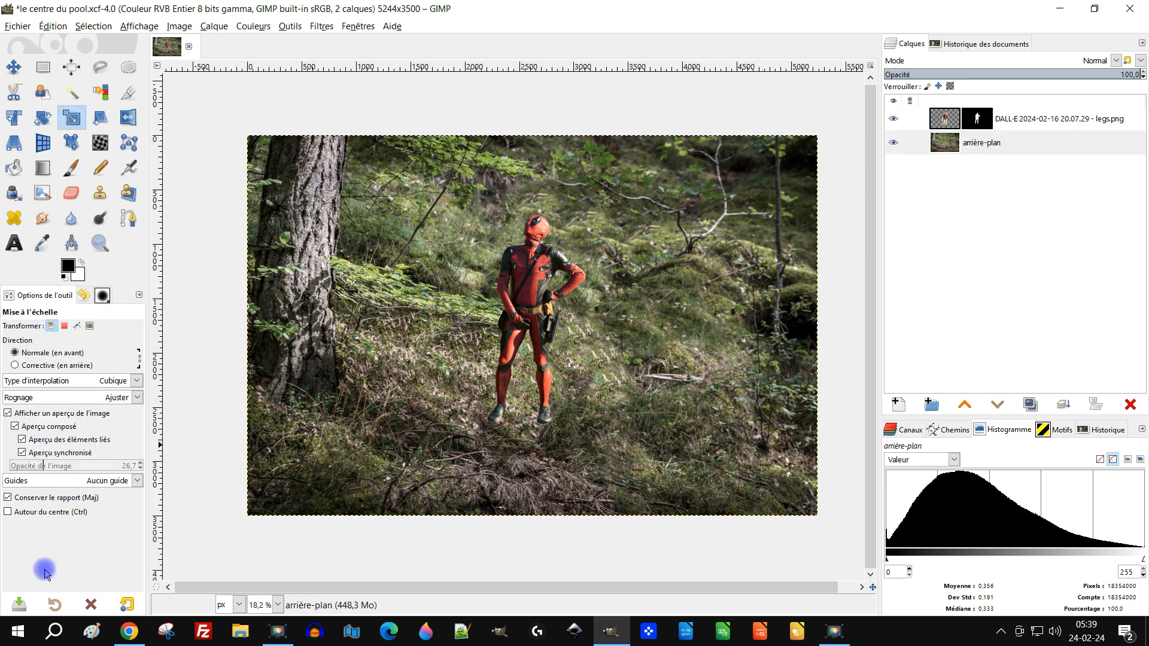
click(403, 290)
drag(248, 136, 323, 187)
drag(572, 351, 530, 331)
drag(287, 167, 294, 173)
drag(543, 344, 564, 362)
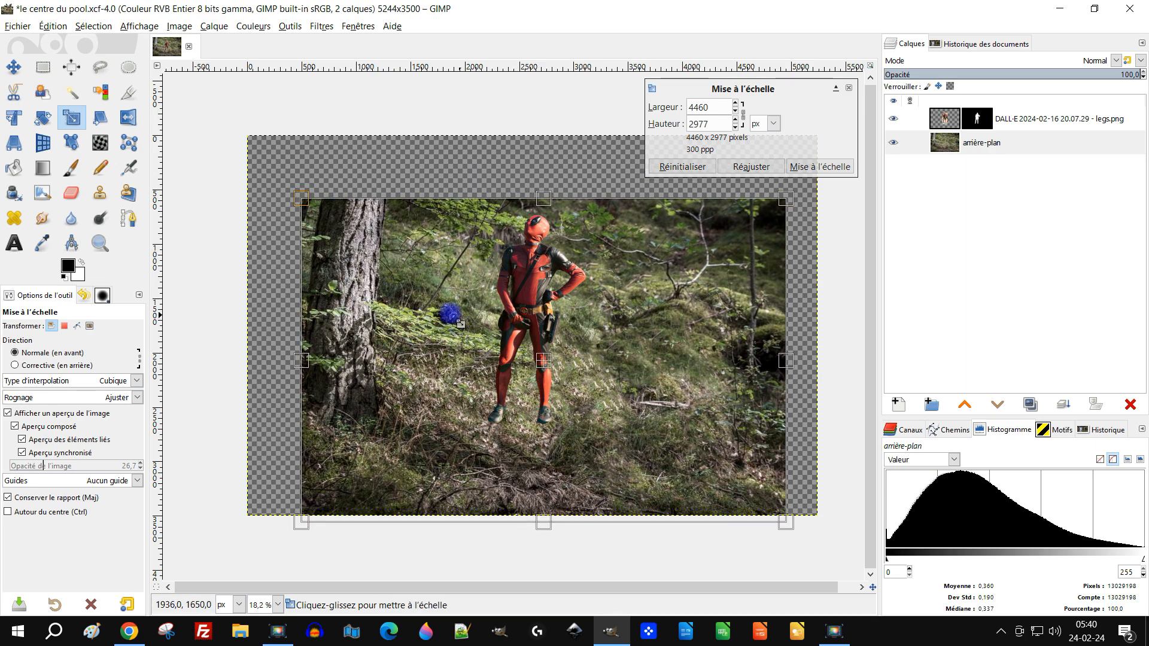
click(802, 168)
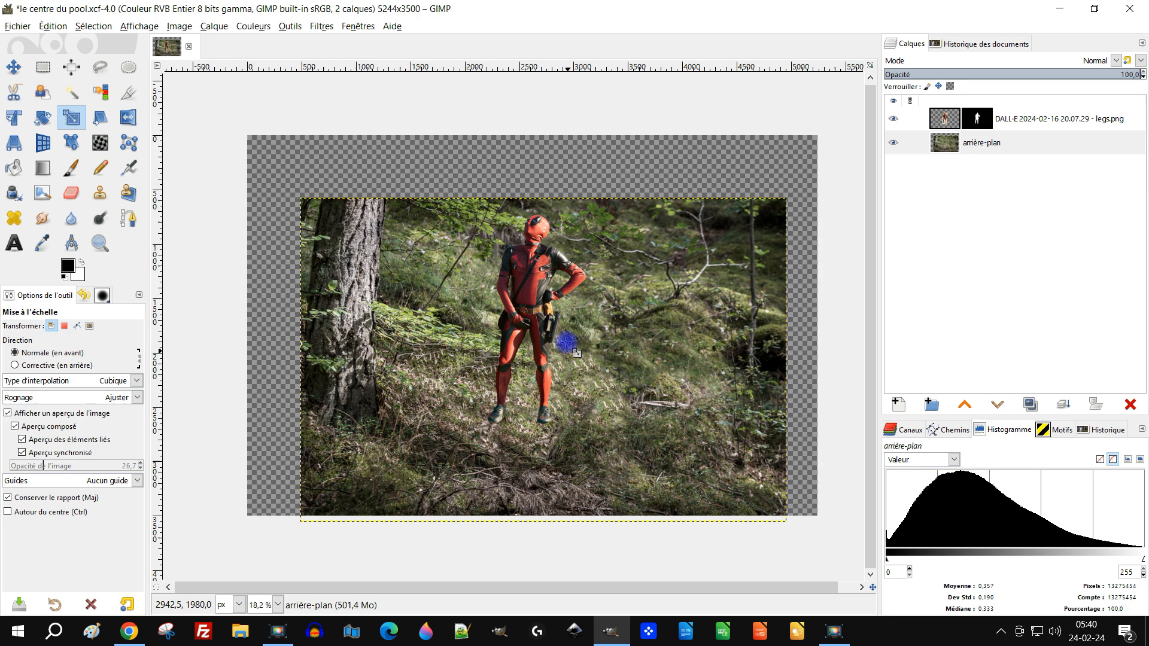
Draw a tall rectangular selection around the figure and fit the canvas to the layers.
click(42, 67)
click(72, 516)
click(53, 550)
drag(400, 148, 651, 522)
drag(543, 339, 543, 325)
click(179, 26)
click(204, 139)
Set the Crop tool to allow growing with centre-line guides, and frame the figure with a 1650 × 3538 px rectangle.
click(128, 92)
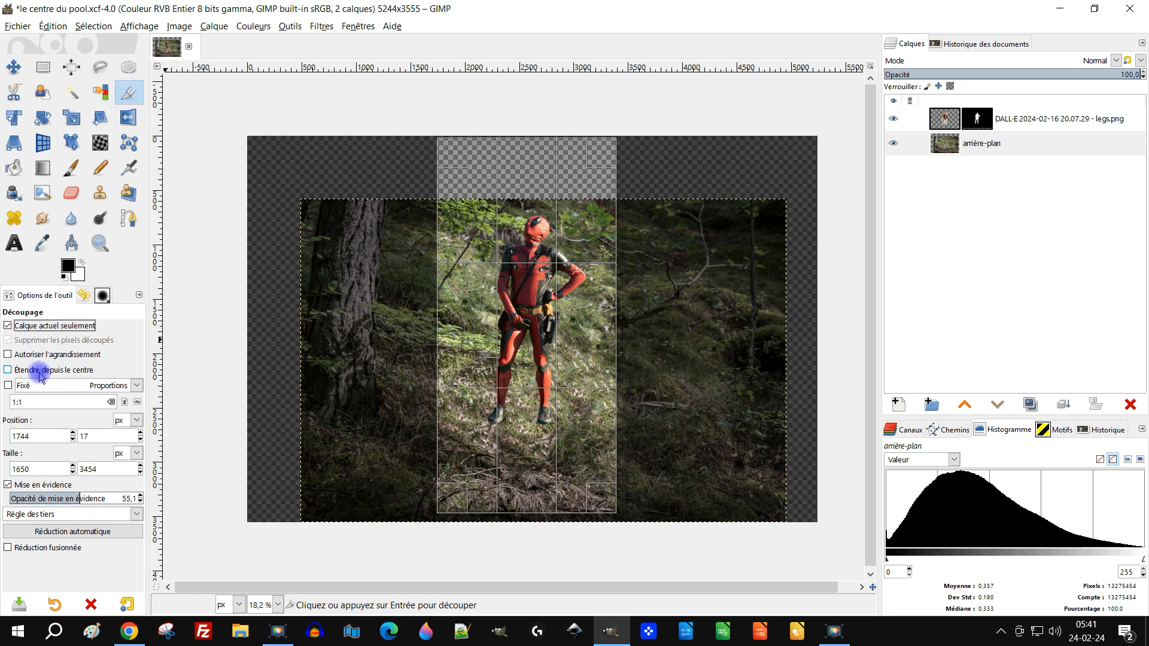
click(72, 515)
click(54, 549)
drag(538, 501, 542, 524)
click(55, 354)
drag(561, 217, 563, 137)
click(97, 451)
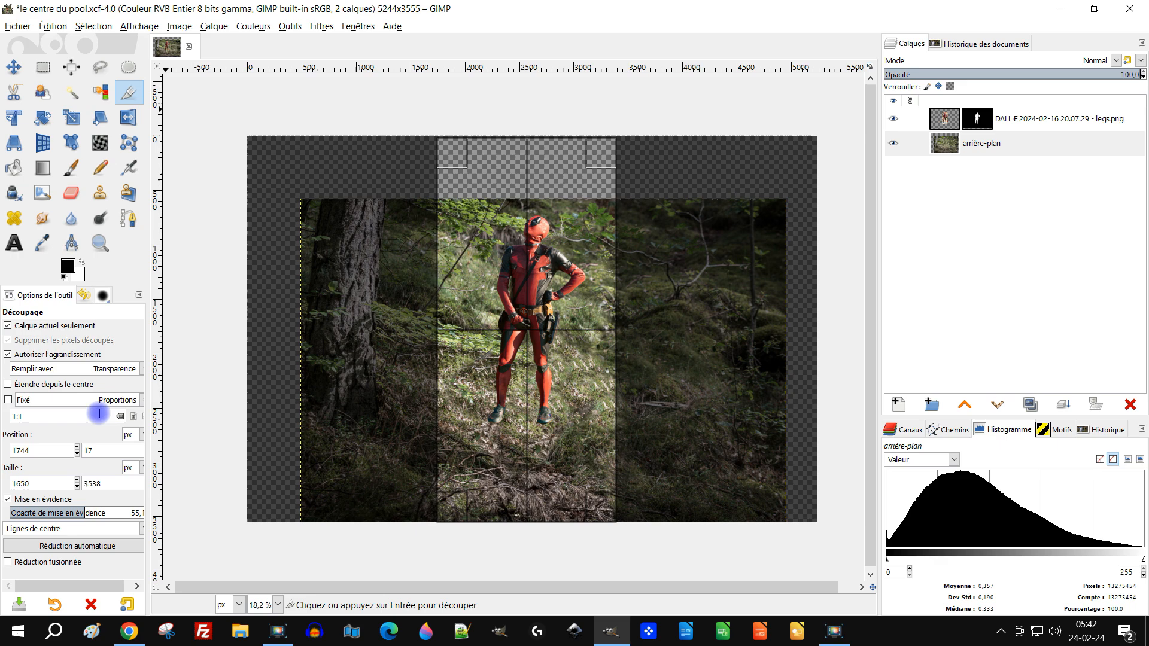
Try to crop only the arrière-plan layer to 2052 × 3609 px around the figure, and undo the crop.
mouse_move(564, 504)
mouse_down()
mouse_move(565, 472)
mouse_move(564, 504)
mouse_up()
drag(536, 148, 536, 147)
drag(452, 305, 437, 305)
drag(598, 301, 615, 301)
drag(554, 154, 554, 149)
click(583, 264)
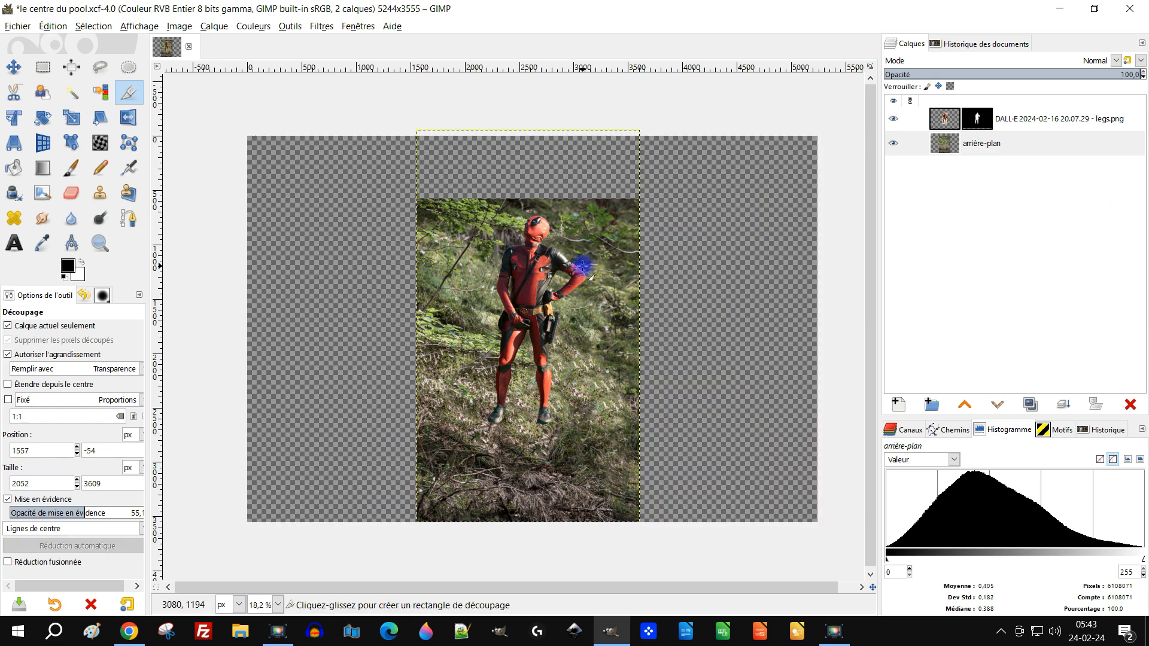
key(ctrl+z)
Turn off current-layer-only cropping and crop the whole image to 2255 × 3548 px around the figure.
click(29, 328)
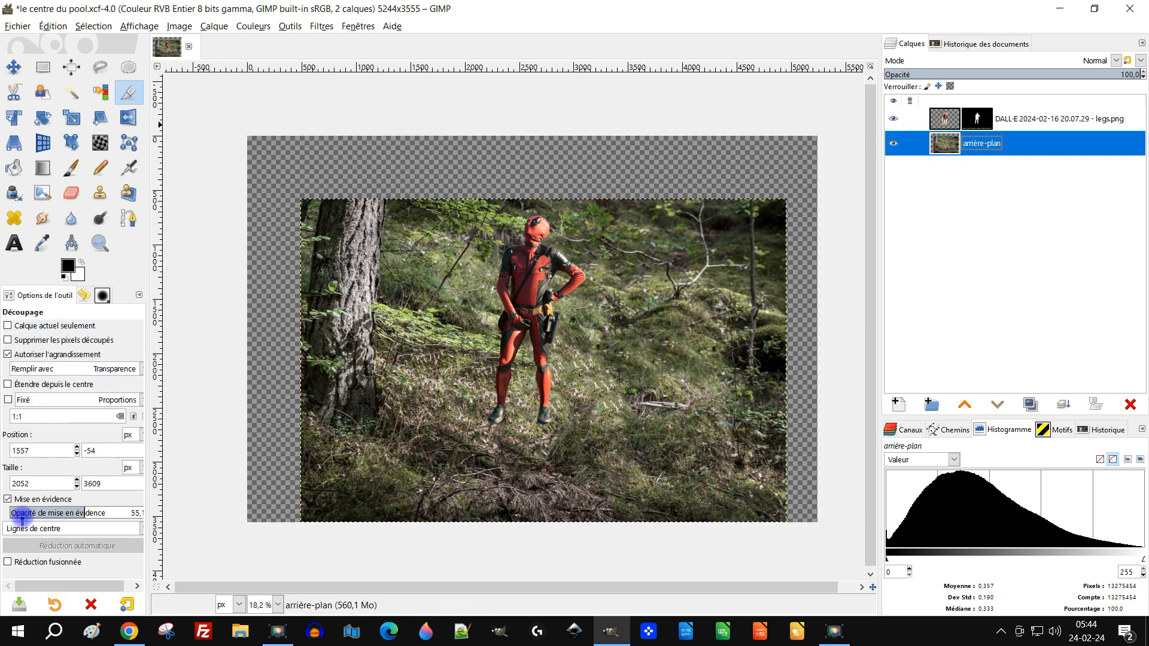
drag(446, 130, 608, 523)
drag(554, 149, 554, 153)
drag(591, 300, 604, 300)
drag(458, 311, 446, 312)
drag(593, 229, 595, 229)
drag(436, 313, 408, 313)
drag(610, 270, 635, 269)
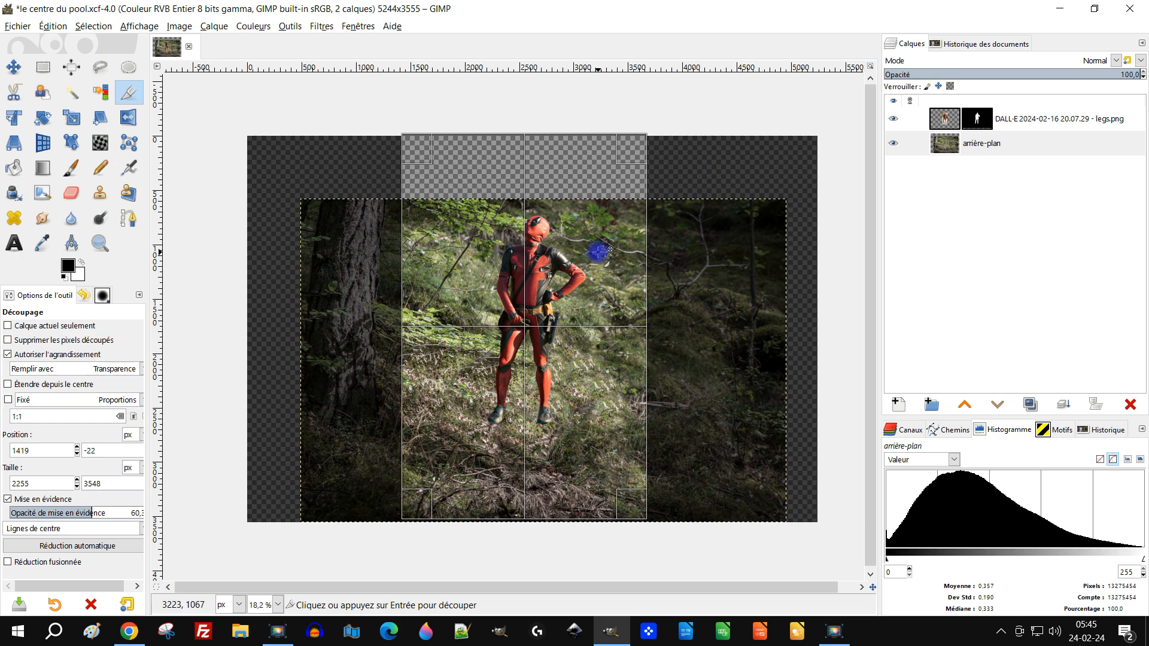
click(611, 250)
Move the arrière-plan layer so the tree trunk stands along the image's left edge beside the figure, and save the project.
key(m)
mouse_move(610, 389)
mouse_down()
mouse_move(662, 403)
mouse_move(616, 403)
mouse_move(638, 415)
mouse_move(628, 402)
mouse_up()
drag(620, 398, 619, 371)
scroll(679, 392, up, 1)
mouse_move(580, 252)
mouse_down()
mouse_move(564, 270)
mouse_move(581, 274)
mouse_up()
scroll(603, 243, down, 1)
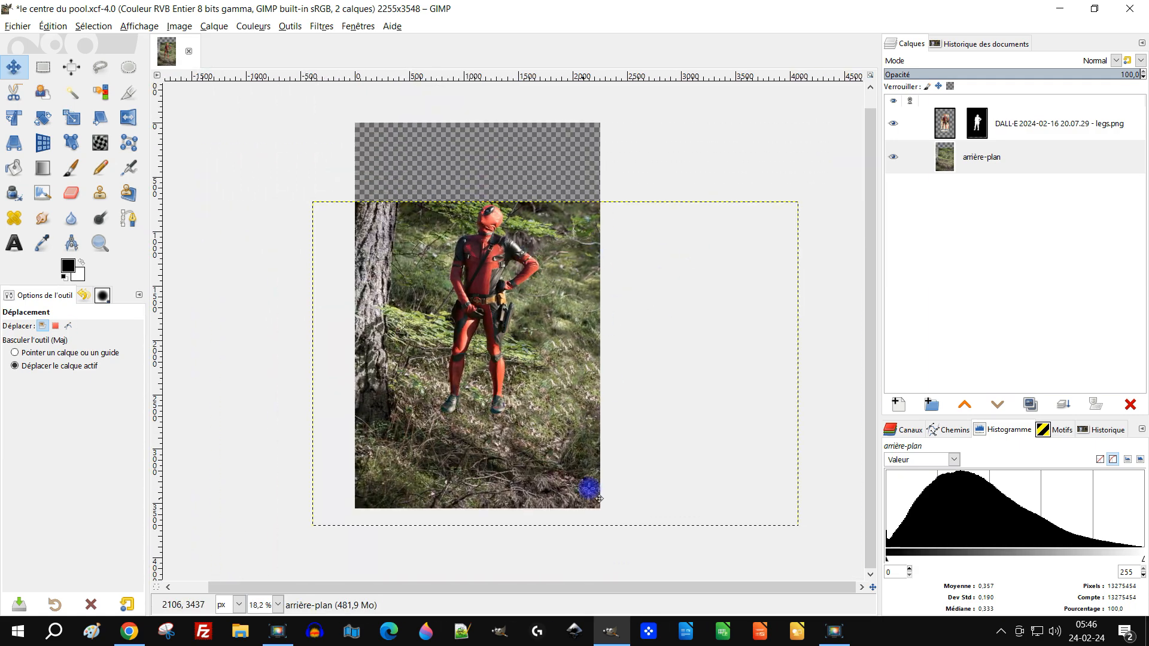
key(ctrl+s)
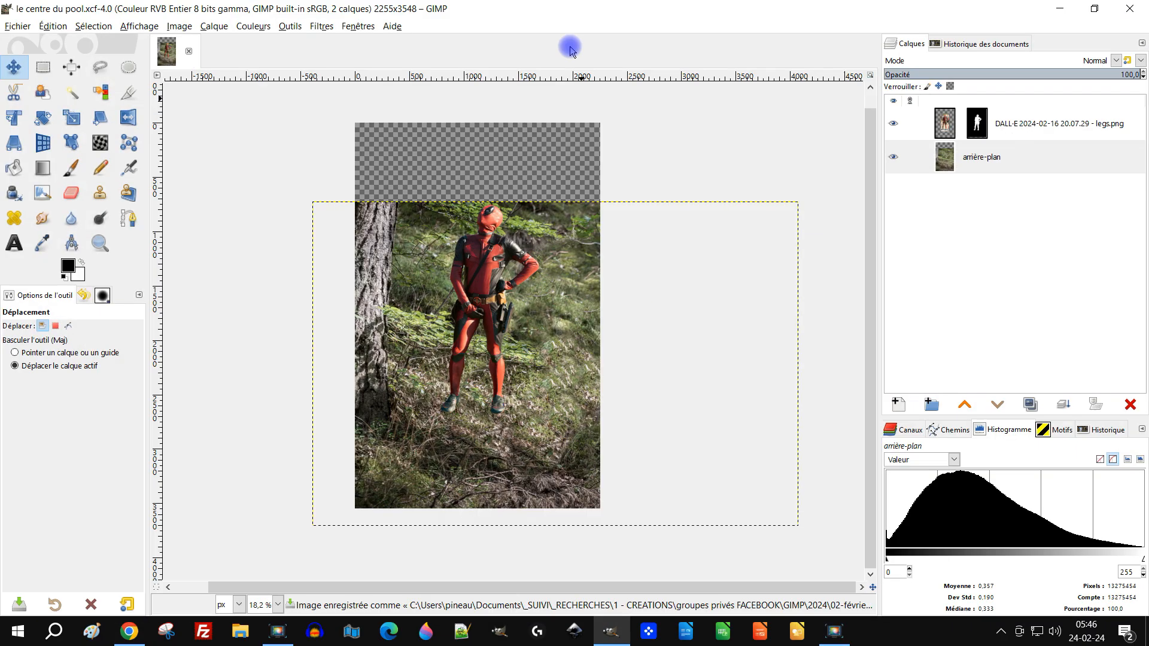
Open woman-5427488.jpg as a new layer above the arrière-plan layer.
click(18, 26)
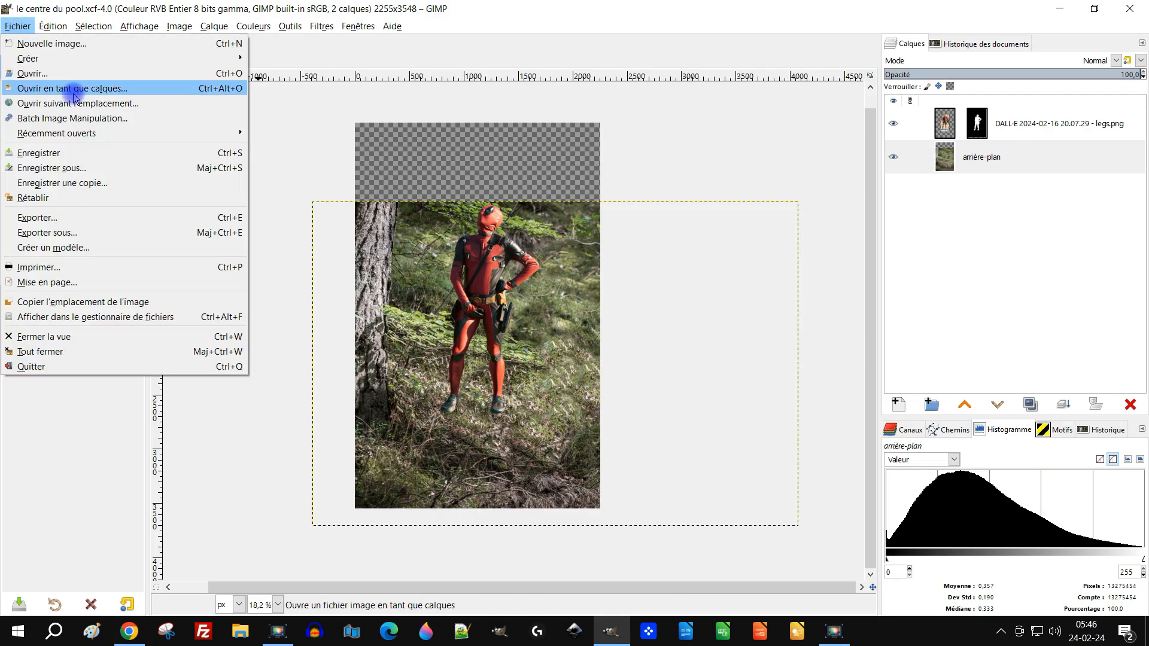
click(73, 90)
double_click(385, 261)
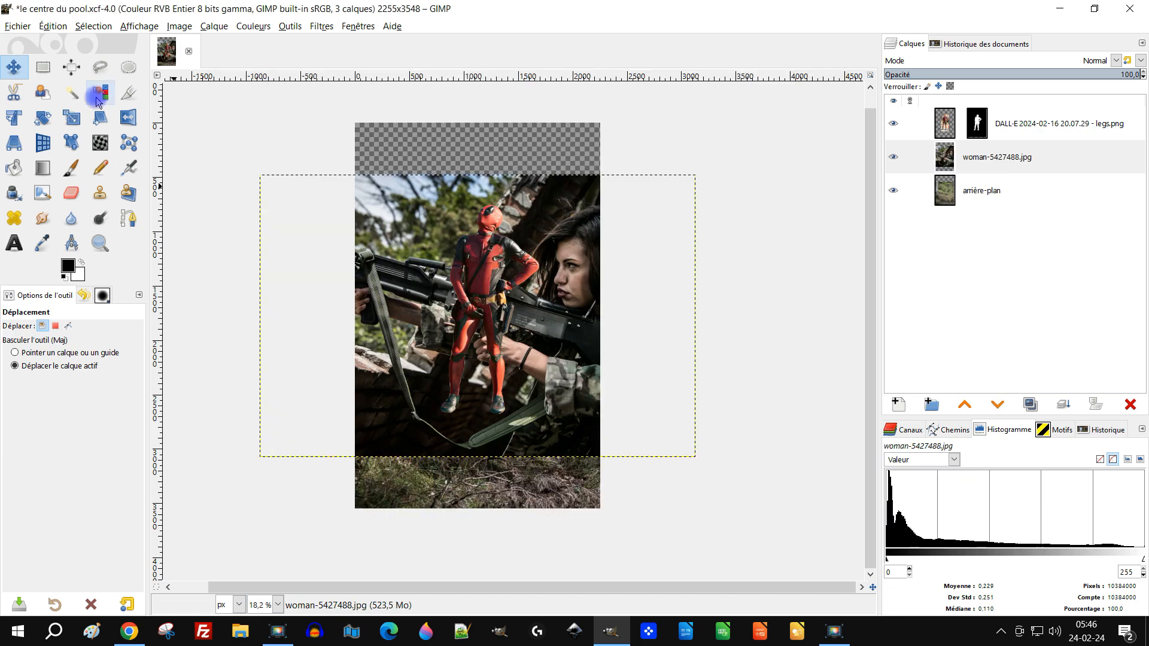
Mirror the woman-5427488.jpg layer horizontally, and delete that layer from the montage.
click(631, 137)
click(71, 118)
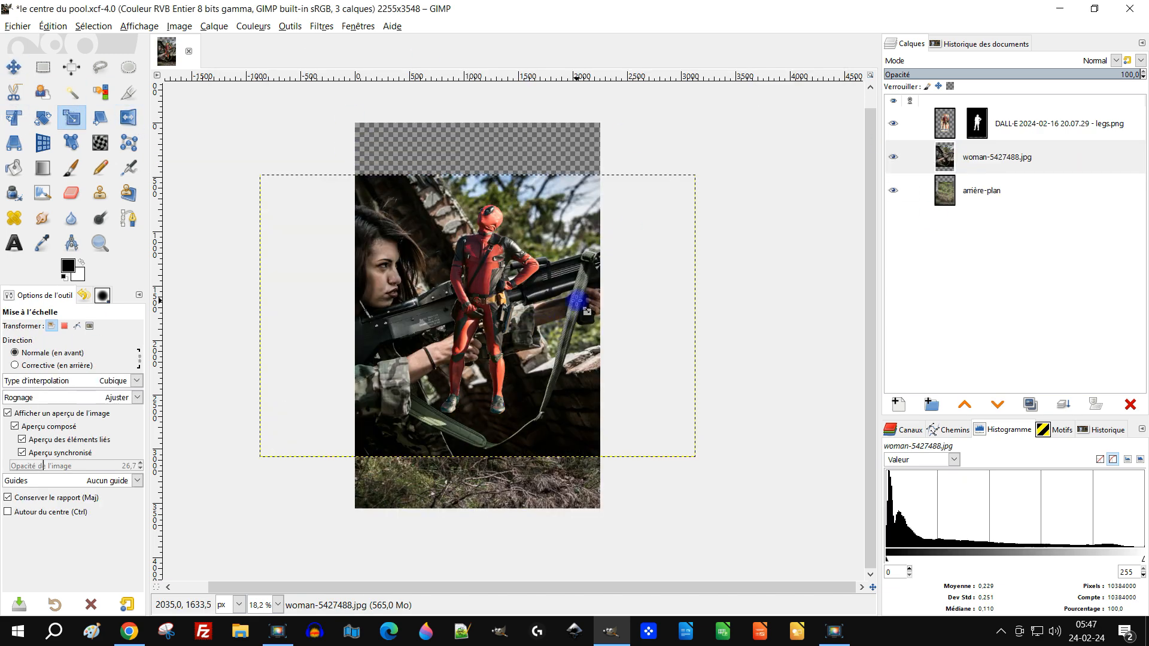
click(1130, 405)
Open woman-5427488.jpg as a separate image.
click(18, 25)
click(66, 73)
double_click(407, 264)
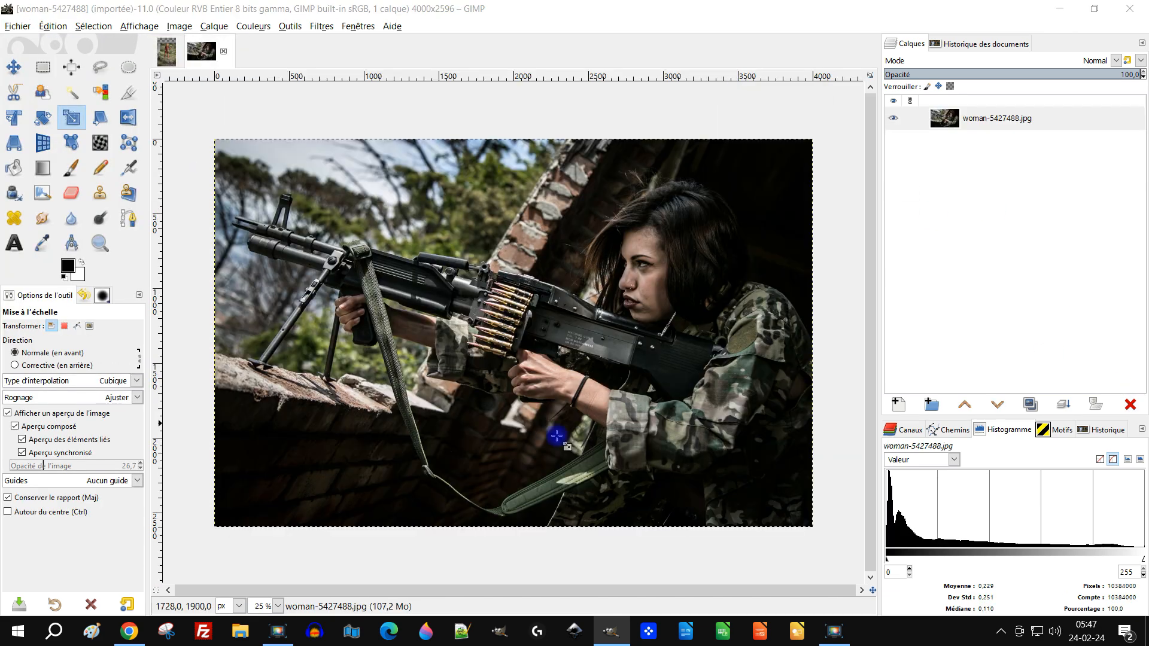
Outline the woman and her machine gun with a closed free-form selection.
click(100, 67)
scroll(820, 323, up, 2)
drag(816, 393, 793, 340)
scroll(679, 251, up, 3)
click(538, 469)
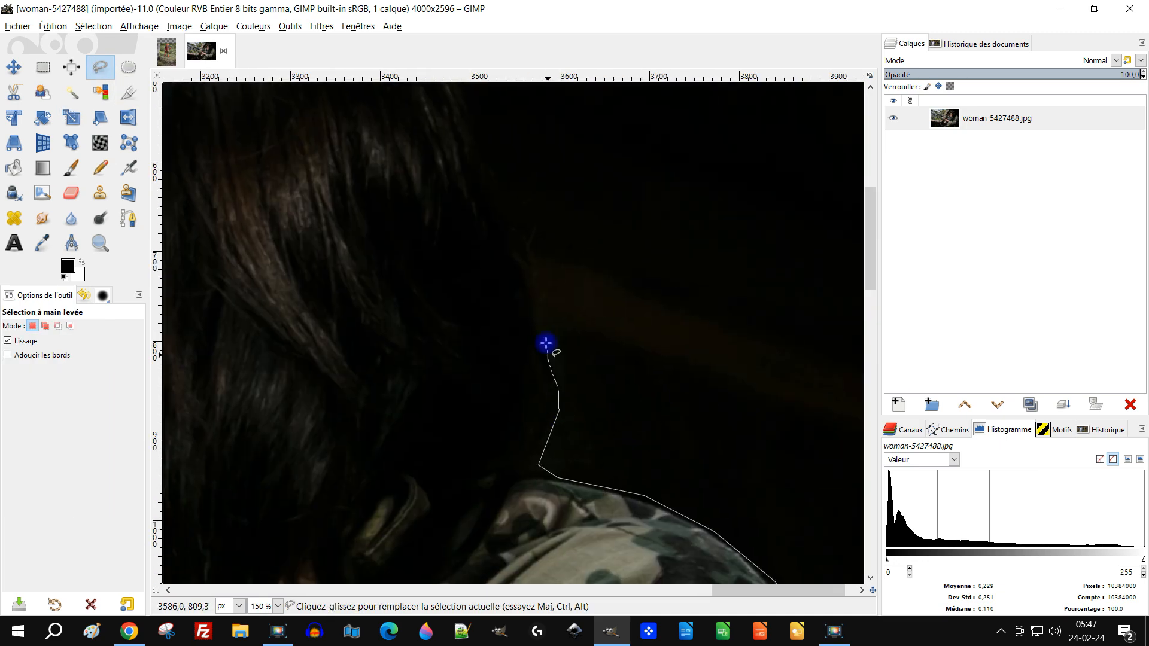
click(556, 382)
click(748, 423)
click(711, 423)
scroll(710, 423, down, 2)
click(444, 525)
scroll(648, 338, down, 2)
scroll(648, 338, down, 2)
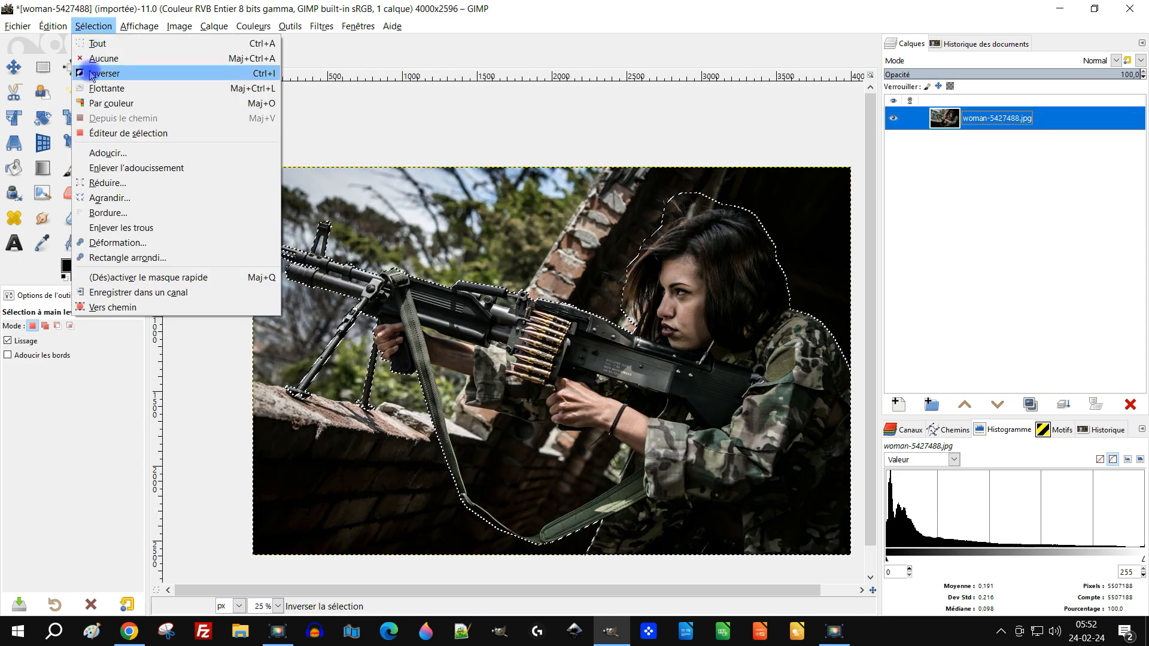
Invert the selection and erase the background around the woman and her gun.
click(102, 69)
click(53, 26)
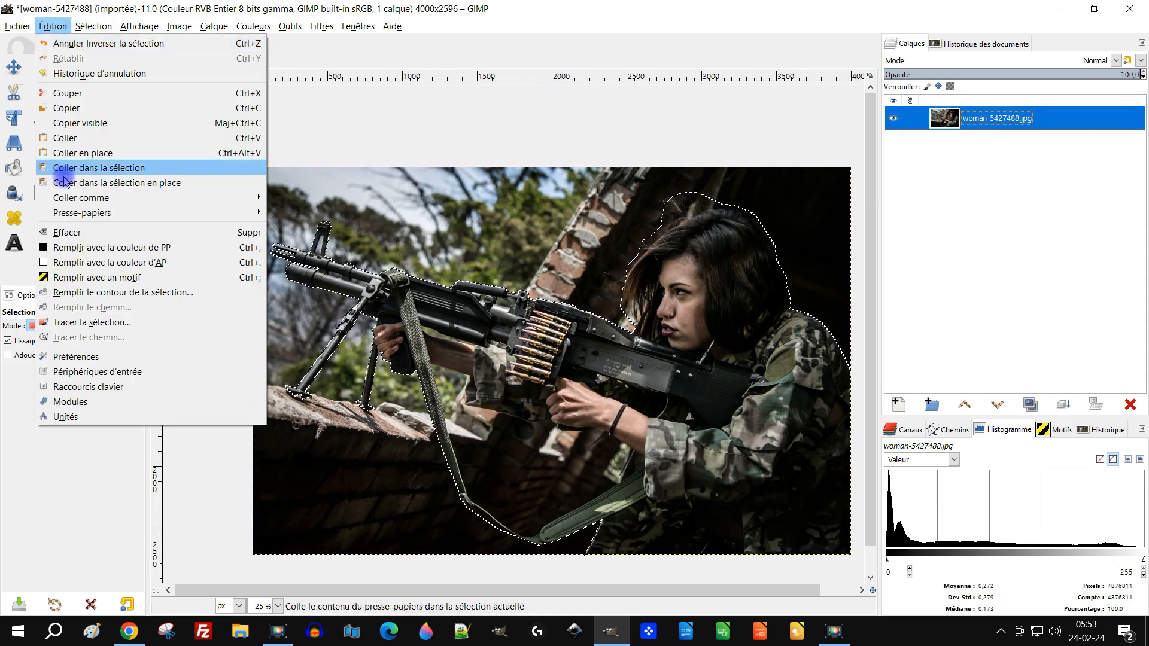
click(78, 235)
key(r)
Copy the cut-out woman into the montage as a new layer above the deadpool layer.
click(53, 26)
click(75, 139)
click(167, 52)
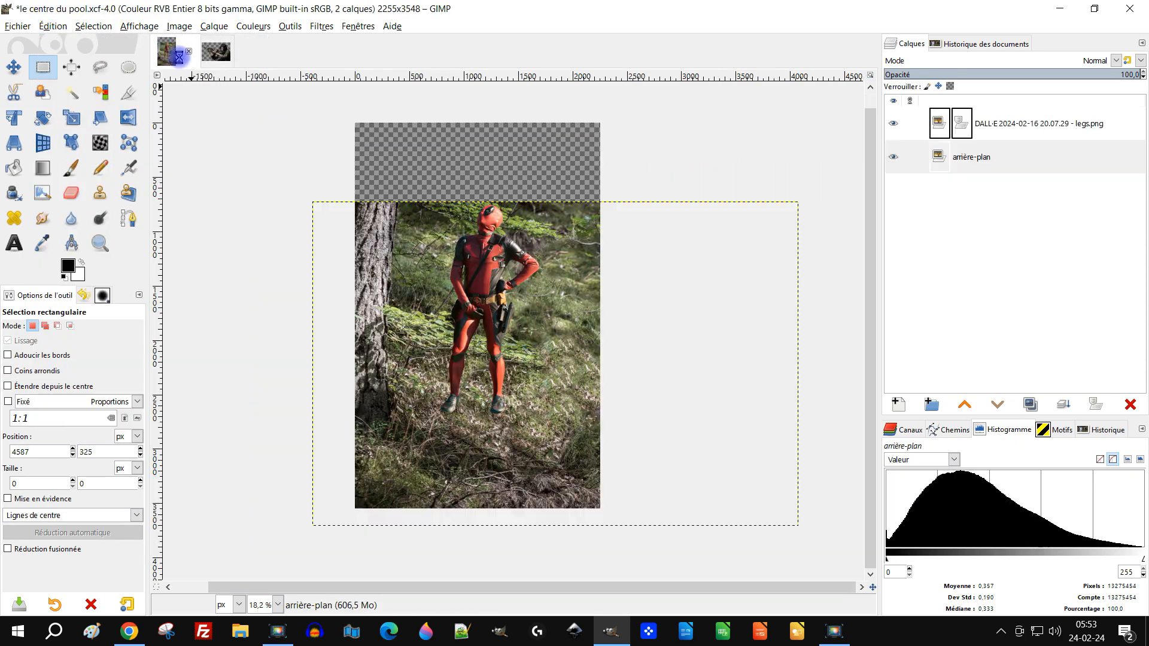
click(53, 26)
mouse_move(239, 192)
click(308, 193)
scroll(488, 278, up, 1)
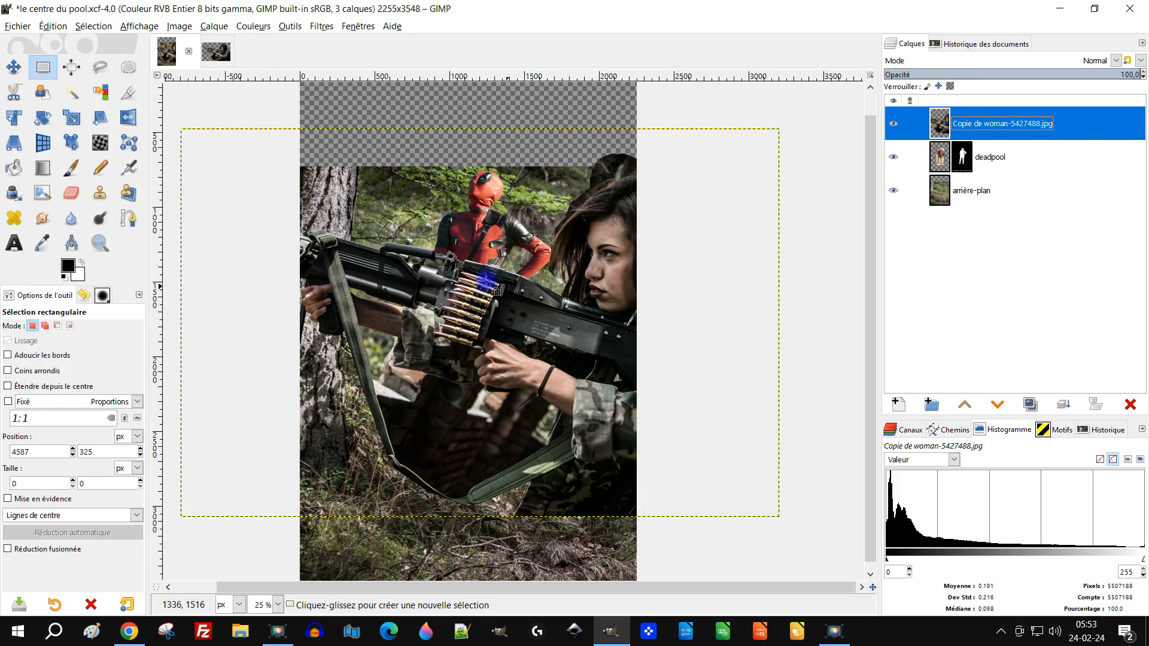
scroll(382, 419, up, 2)
scroll(382, 419, down, 3)
shift+click(893, 190)
shift+click(893, 190)
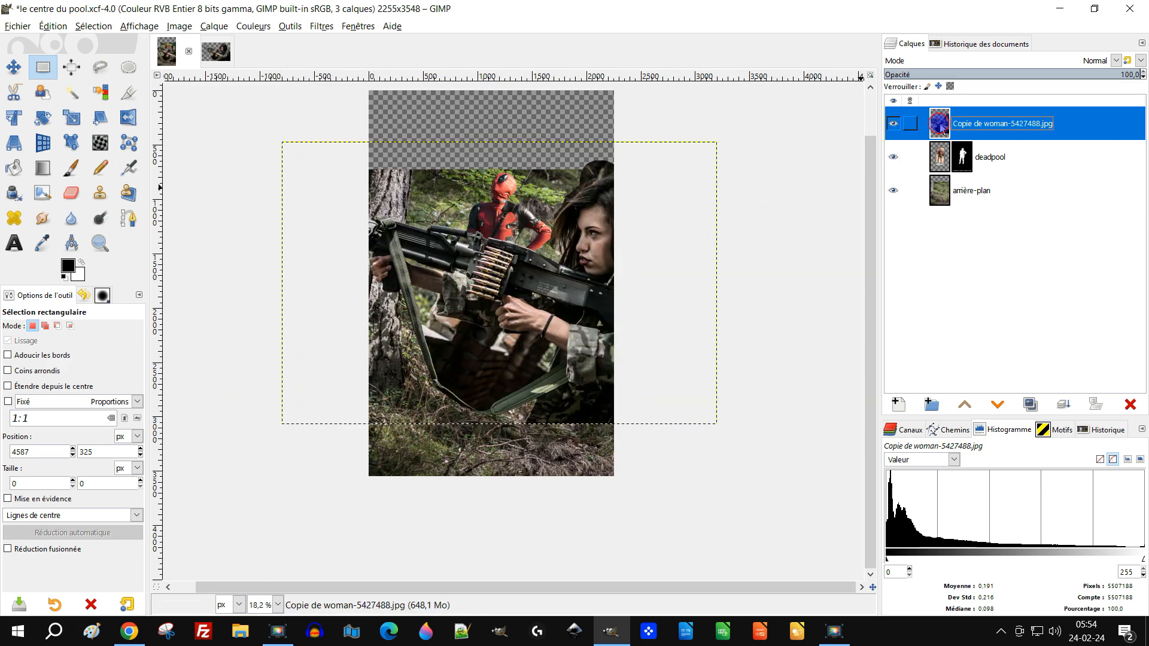
Rename the pasted woman layer femme and mirror it horizontally.
double_click(993, 123)
text(femme)
key(Return)
click(136, 118)
click(416, 294)
scroll(416, 294, up, 1)
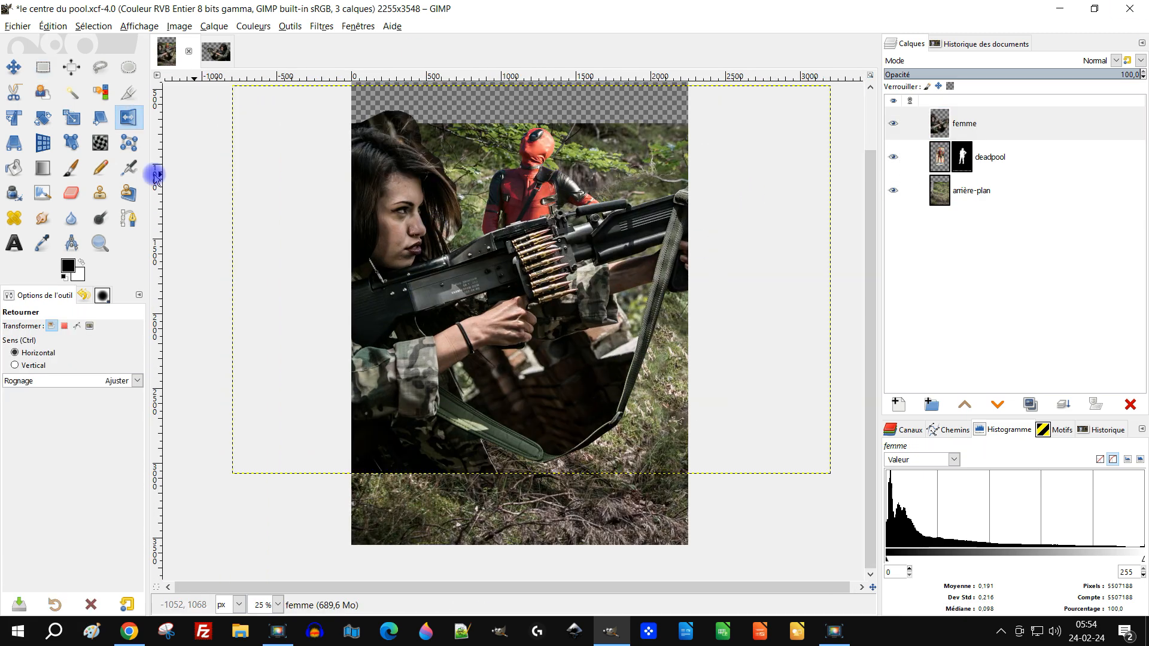
Shrink the femme layer to about a third, rotate it clockwise and place the woman at the tree trunk, aiming at Deadpool.
click(15, 118)
click(817, 349)
drag(288, 441, 516, 288)
drag(727, 180, 582, 245)
drag(683, 214, 295, 264)
drag(398, 260, 484, 403)
drag(369, 205, 288, 126)
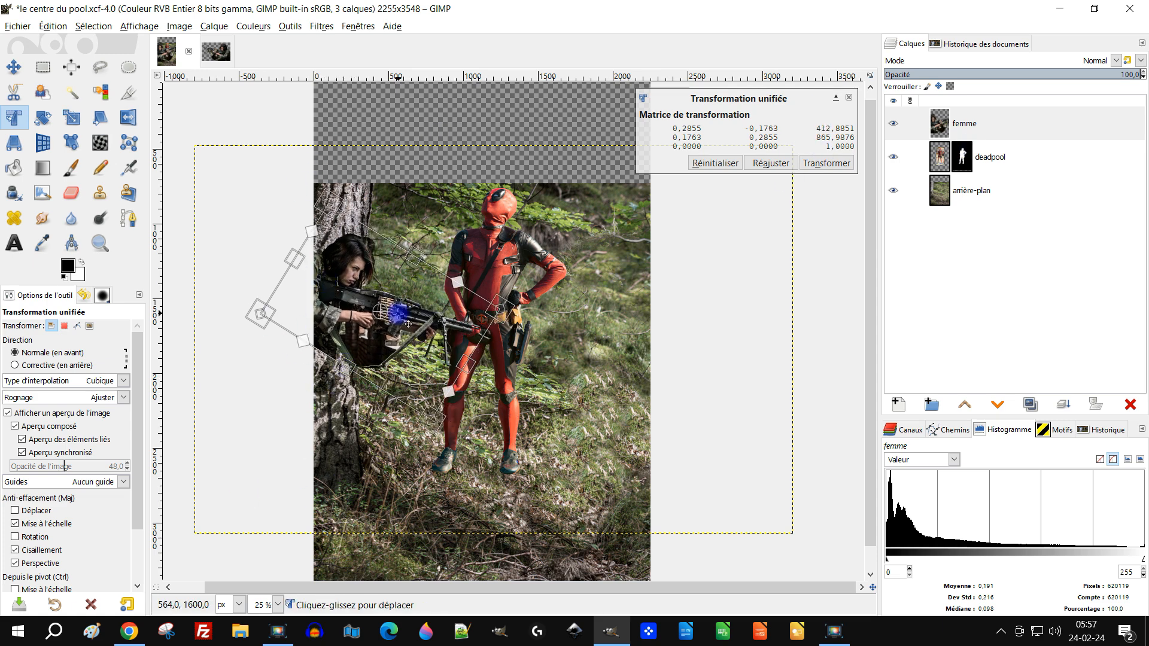
scroll(452, 311, up, 1)
scroll(441, 272, down, 1)
Frame the whole scene on the arrière-plan layer with a rectangular selection of about 2856 × 3933 px.
click(981, 190)
scroll(436, 264, down, 1)
drag(557, 210, 545, 238)
drag(476, 183, 444, 192)
key(r)
drag(267, 107, 565, 531)
drag(480, 341, 521, 372)
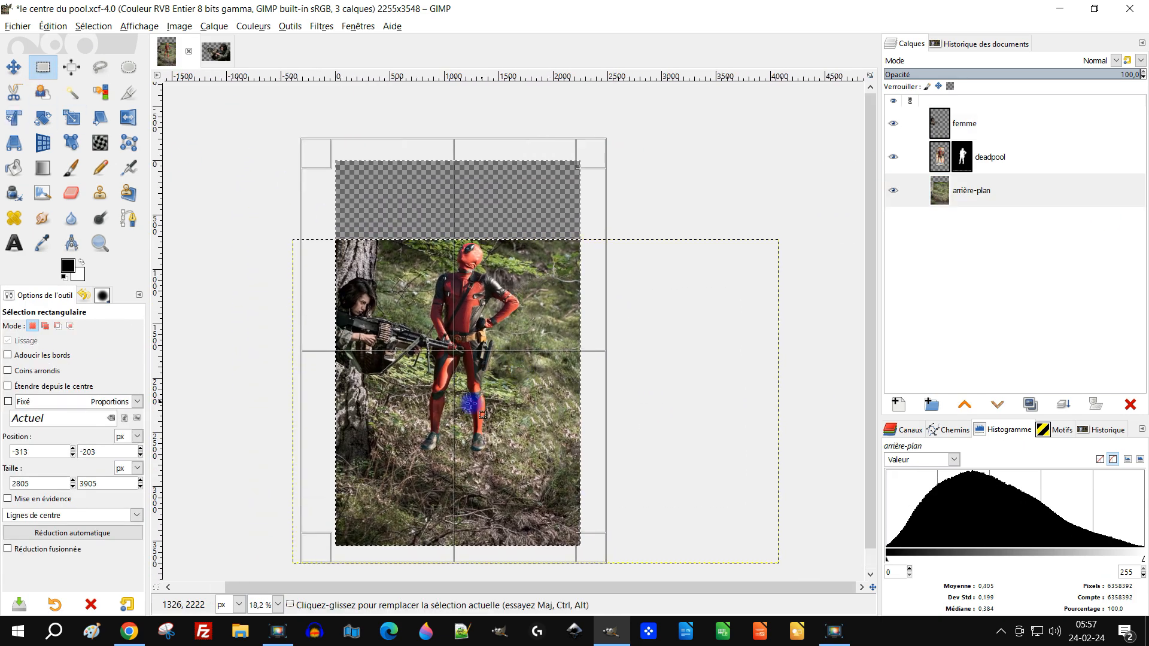
drag(576, 212, 578, 192)
scroll(475, 288, up, 1)
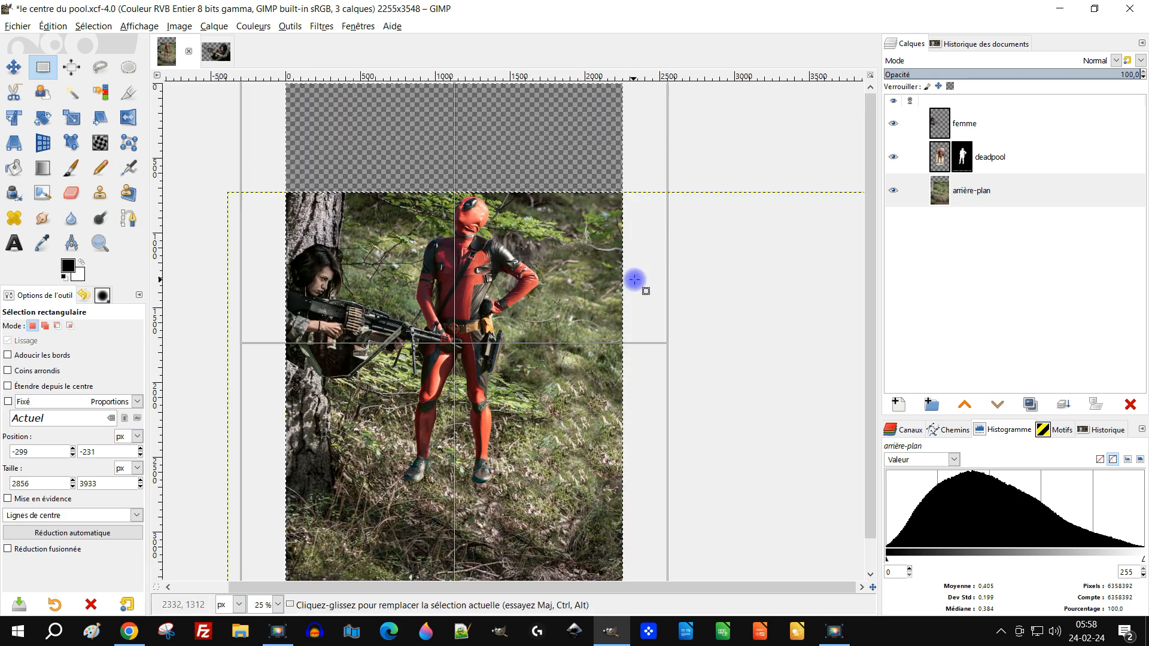
Try to readjust the edges of the rectangular selection around Deadpool, and undo the last change.
drag(258, 246, 264, 246)
scroll(308, 248, down, 1)
drag(384, 397, 383, 341)
drag(386, 463, 386, 463)
drag(481, 207, 464, 274)
key(ctrl+z)
Fit the canvas to the extent of all layers.
click(179, 26)
click(277, 143)
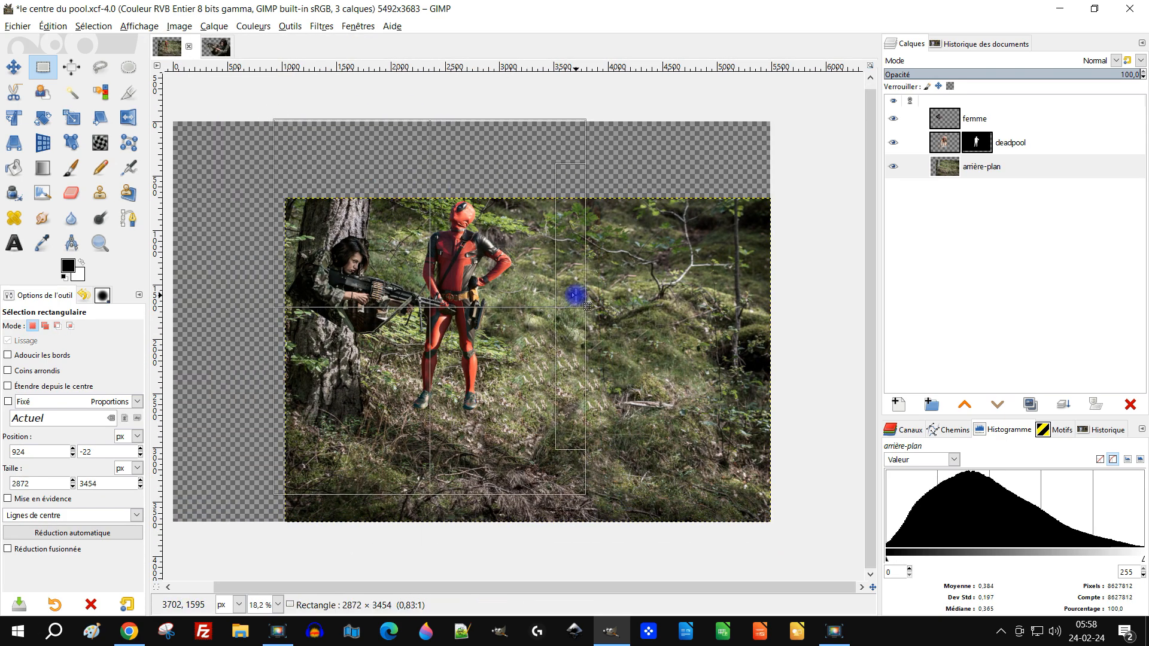
Try to resize the rectangular selection from its centre to about 2484 × 3487 px around Deadpool, and discard it.
click(43, 387)
scroll(441, 319, up, 2)
drag(450, 307, 454, 308)
drag(676, 287, 679, 287)
scroll(481, 313, down, 2)
drag(482, 312, 466, 294)
drag(502, 464, 501, 465)
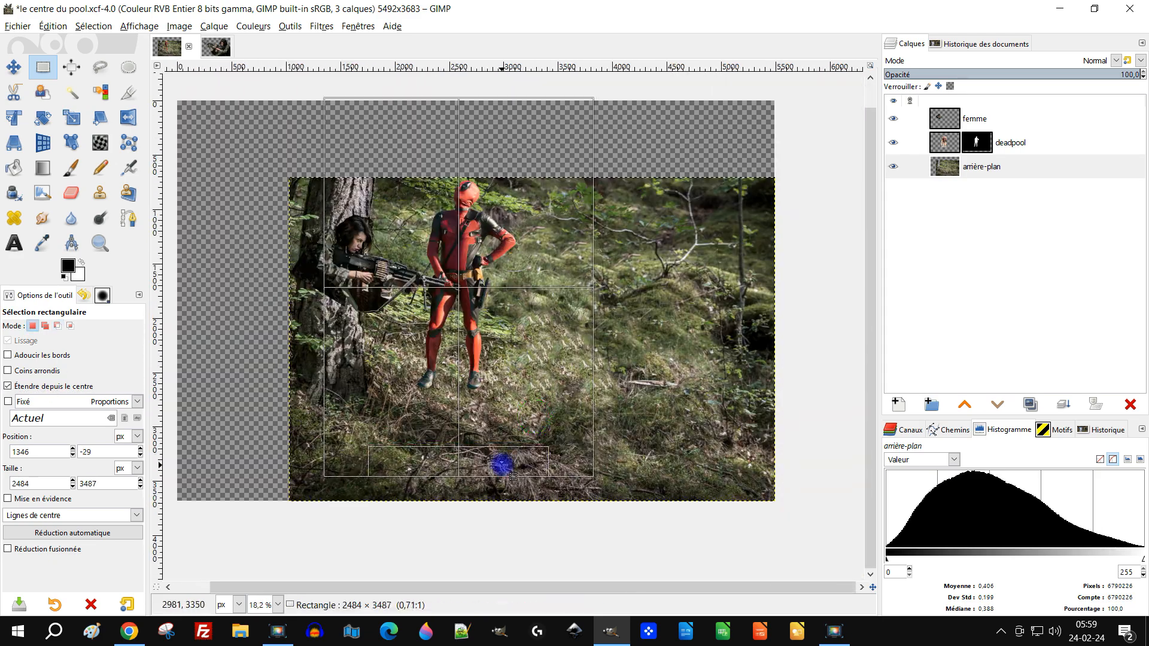
click(252, 372)
Draw a crop frame about 2761 × 3531 px around the tree, the woman and Deadpool.
click(129, 93)
drag(303, 95, 609, 479)
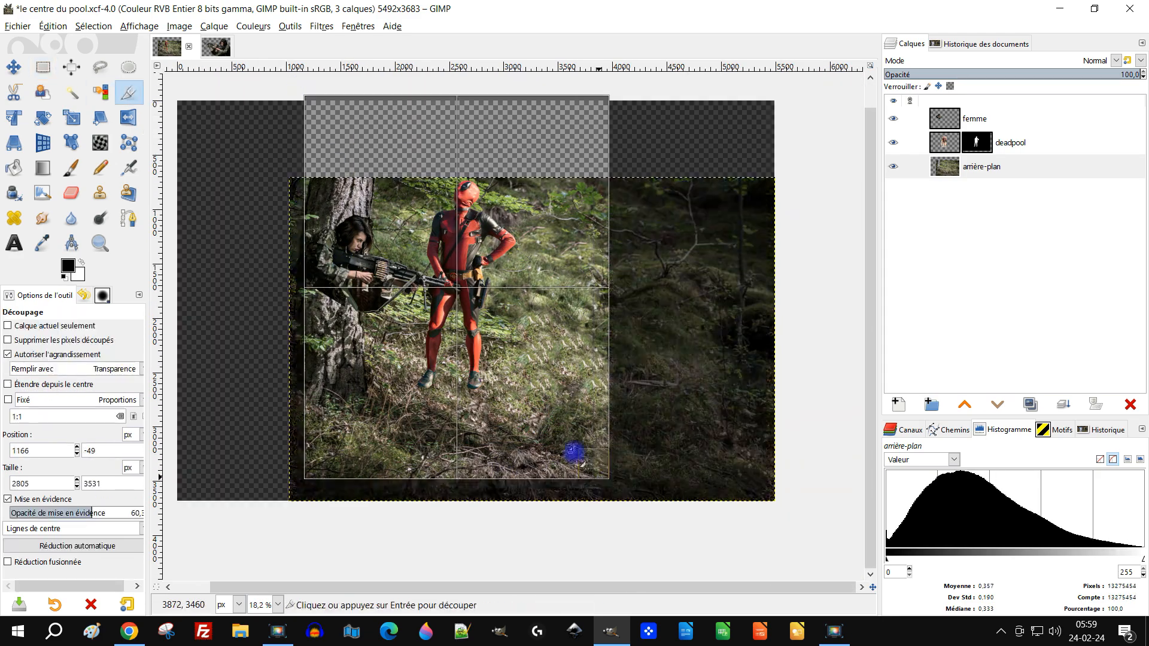
scroll(486, 250, up, 1)
drag(241, 330, 250, 330)
scroll(205, 340, down, 1)
drag(419, 504, 419, 501)
Expand the crop frame from its centre to 2761 × 3947 px and crop the whole image.
click(50, 385)
scroll(382, 319, up, 3)
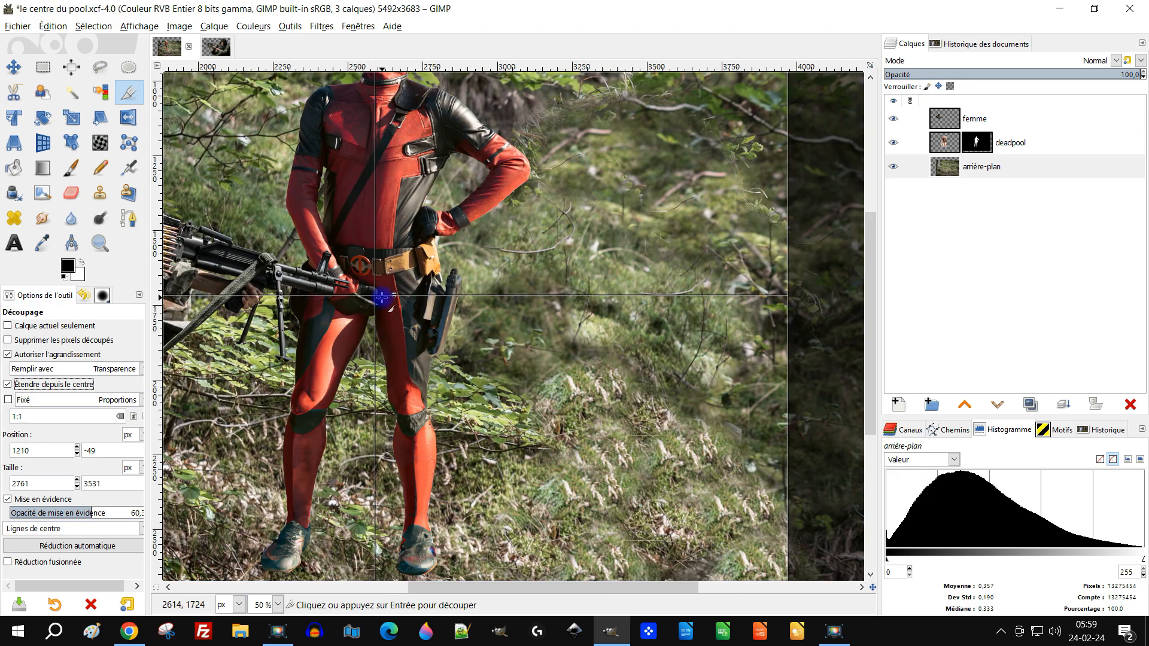
drag(382, 298, 383, 296)
scroll(397, 318, down, 4)
drag(429, 446, 429, 460)
scroll(446, 239, up, 1)
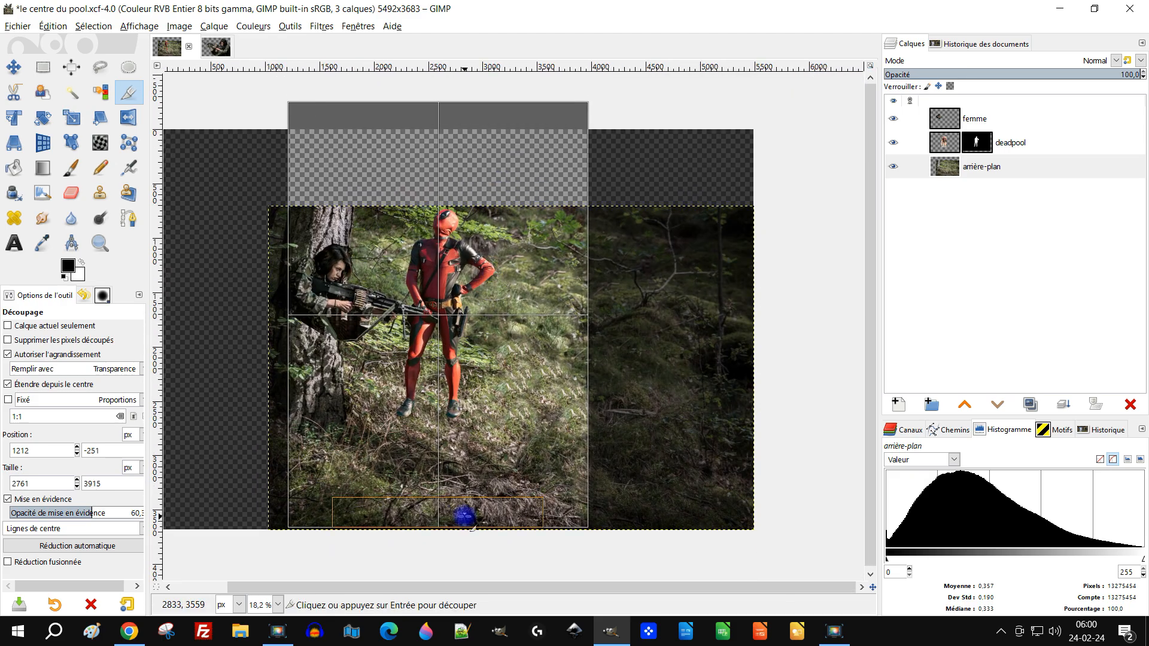
drag(465, 516, 465, 518)
click(505, 238)
drag(533, 238, 551, 246)
scroll(432, 241, up, 2)
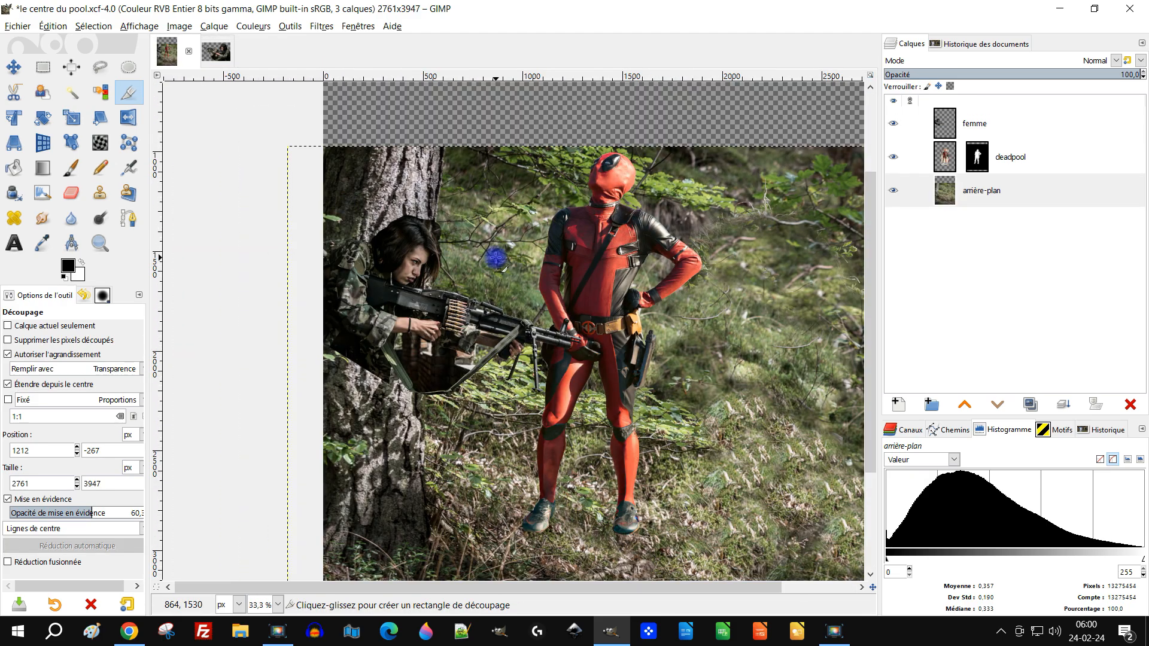
drag(494, 384, 437, 320)
scroll(593, 234, down, 2)
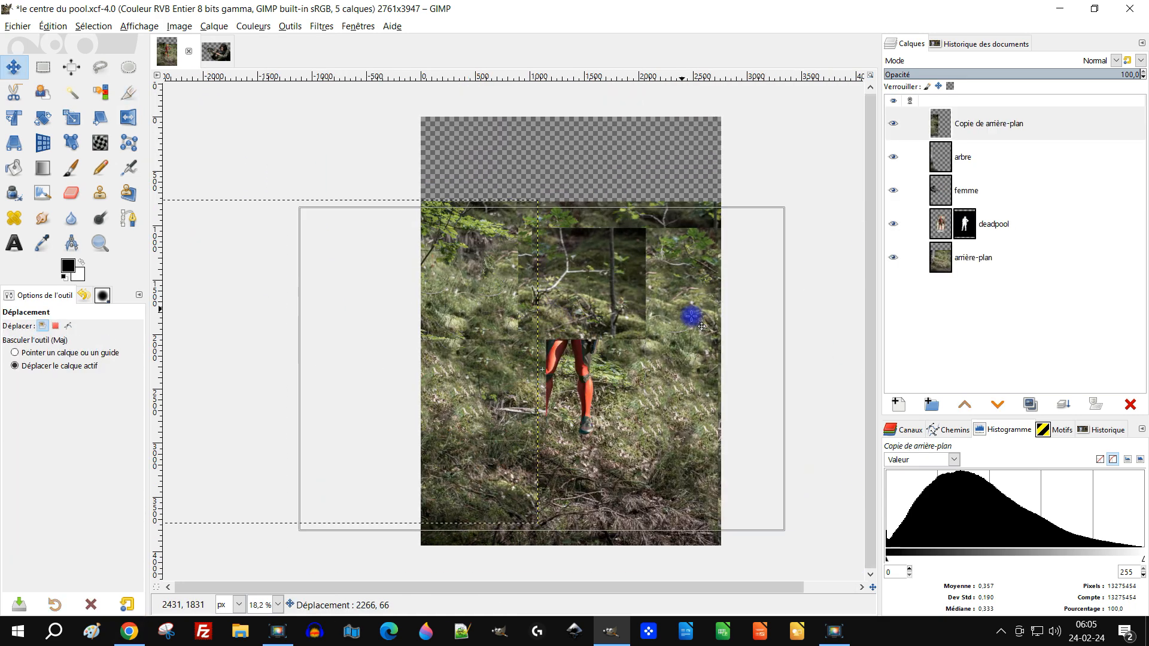
Move the Copie de arrière-plan layer so it spans the canvas width, and add a black layer mask to it.
drag(688, 316, 726, 315)
right_click(937, 124)
key(Escape)
click(1097, 402)
click(1057, 520)
Paint white on the arrière-plan copy's mask with the 202 px Hardness 075 brush to reveal vegetation beside the upper trunk.
click(70, 169)
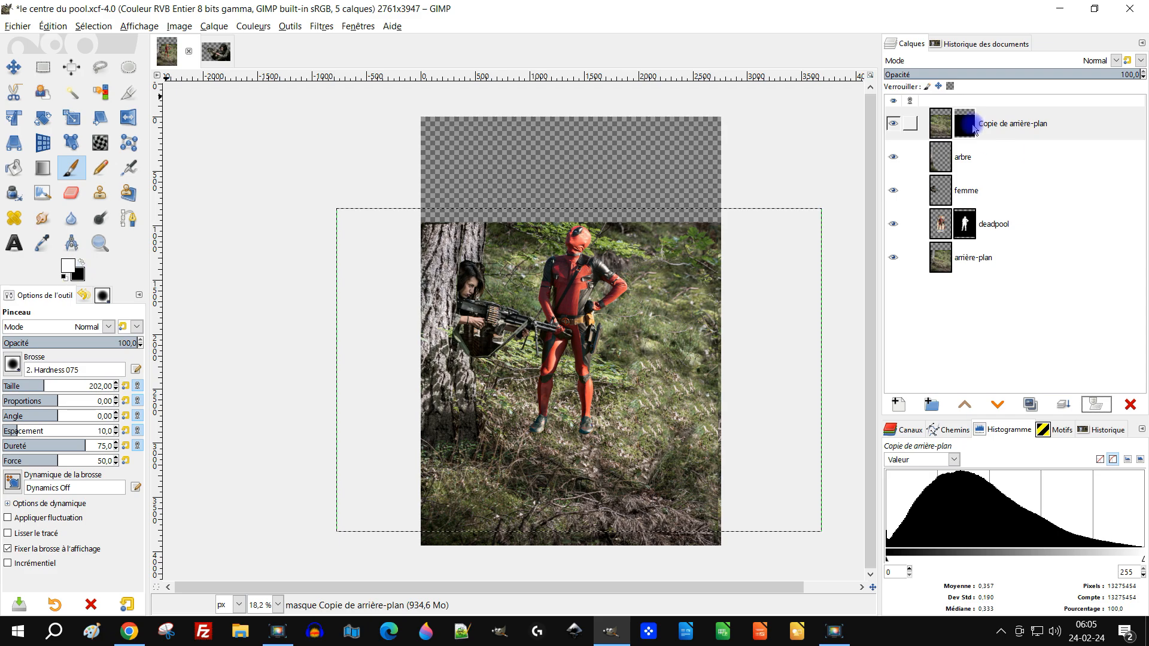
scroll(458, 241, up, 1)
click(480, 244)
key(ctrl+z)
scroll(471, 247, up, 2)
click(515, 226)
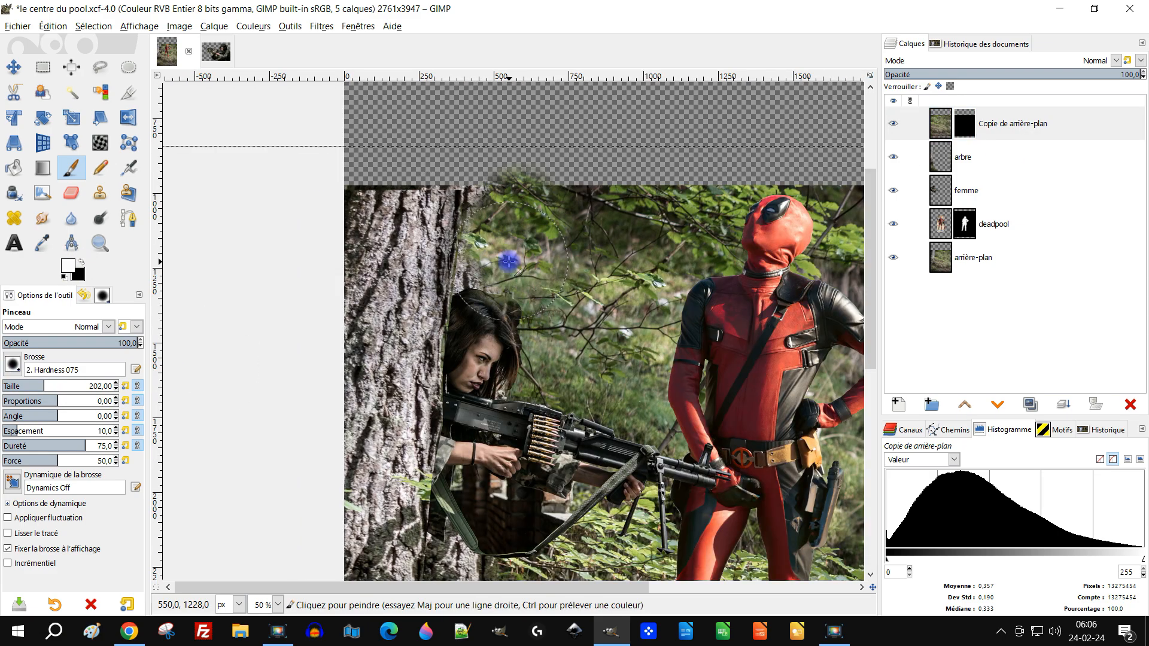
Lower the arrière-plan copy to just above arrière-plan and continue revealing its vegetation down along the trunk.
click(996, 406)
click(996, 406)
click(996, 406)
scroll(509, 251, down, 5)
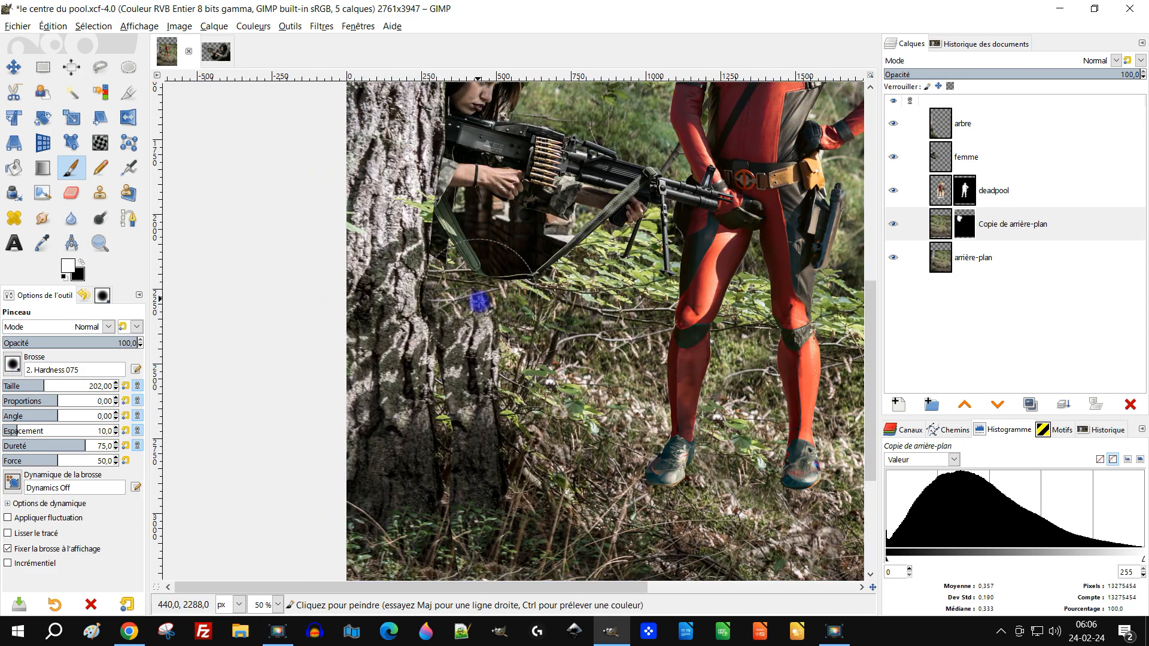
scroll(478, 303, down, 2)
Rename the arrière-plan copy végétation.
click(1027, 227)
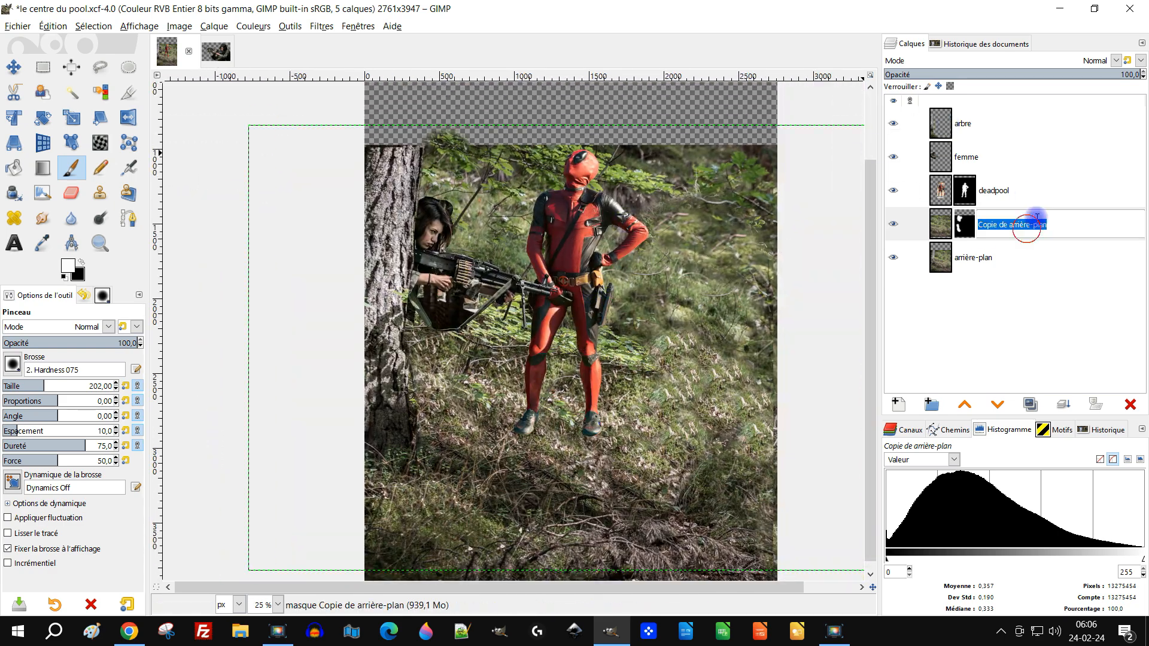
key(Return)
scroll(518, 292, down, 2)
Match the végétation layer to the image size and save the project.
right_click(1108, 225)
click(1072, 199)
scroll(635, 237, up, 1)
key(ctrl+s)
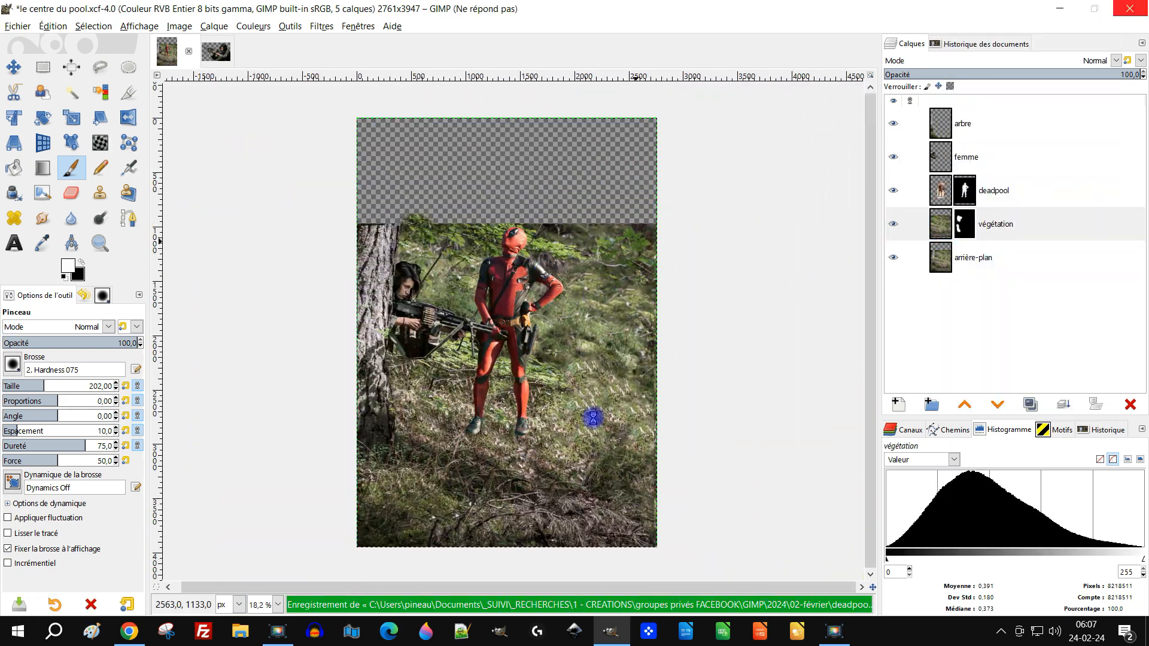
Match the deadpool layer to the image size.
click(945, 194)
right_click(941, 196)
click(988, 392)
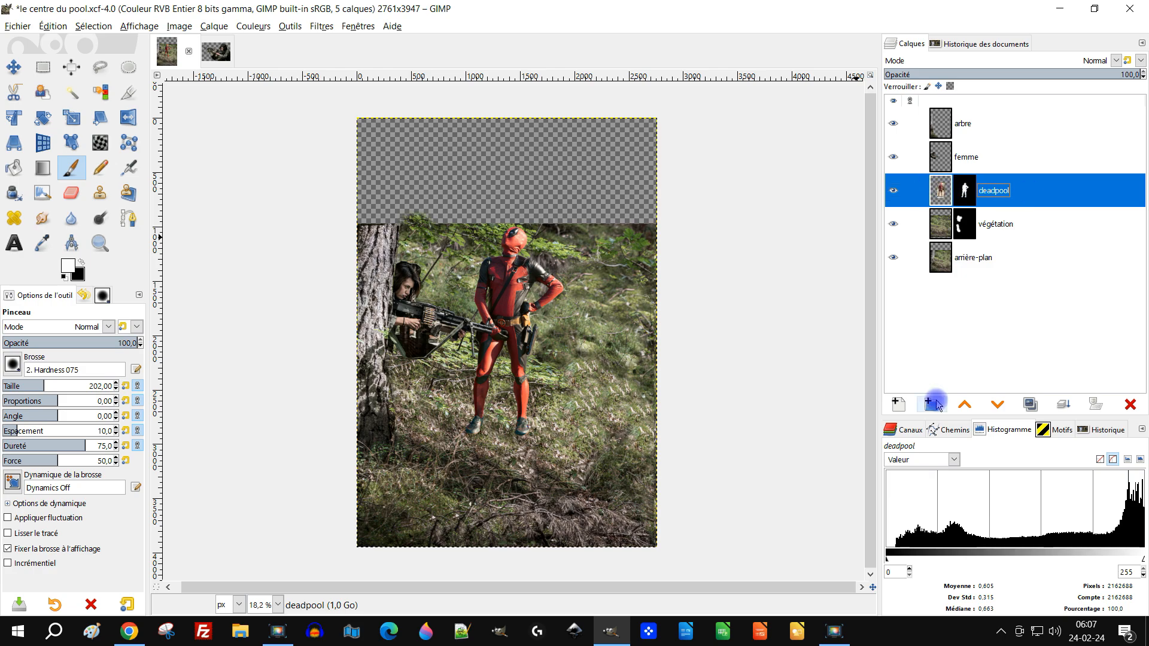
Create a layer group named GC DEADPOOL and put the deadpool layer inside it.
click(938, 404)
text(GC DEADPOOL)
key(Return)
drag(1010, 220, 938, 191)
Add a white layer mask to the GC DEADPOOL group.
right_click(941, 195)
click(994, 593)
click(1097, 406)
click(1052, 538)
Paint black on the GC DEADPOOL group's mask around both feet to blend the boots into the grass, and save the project.
scroll(533, 450, up, 3)
click(81, 263)
click(965, 191)
scroll(481, 437, up, 1)
drag(477, 428, 259, 313)
scroll(259, 313, down, 3)
scroll(564, 336, up, 4)
scroll(565, 336, down, 4)
scroll(515, 407, up, 5)
drag(605, 511, 383, 448)
scroll(410, 406, down, 2)
scroll(587, 249, down, 4)
key(ctrl+s)
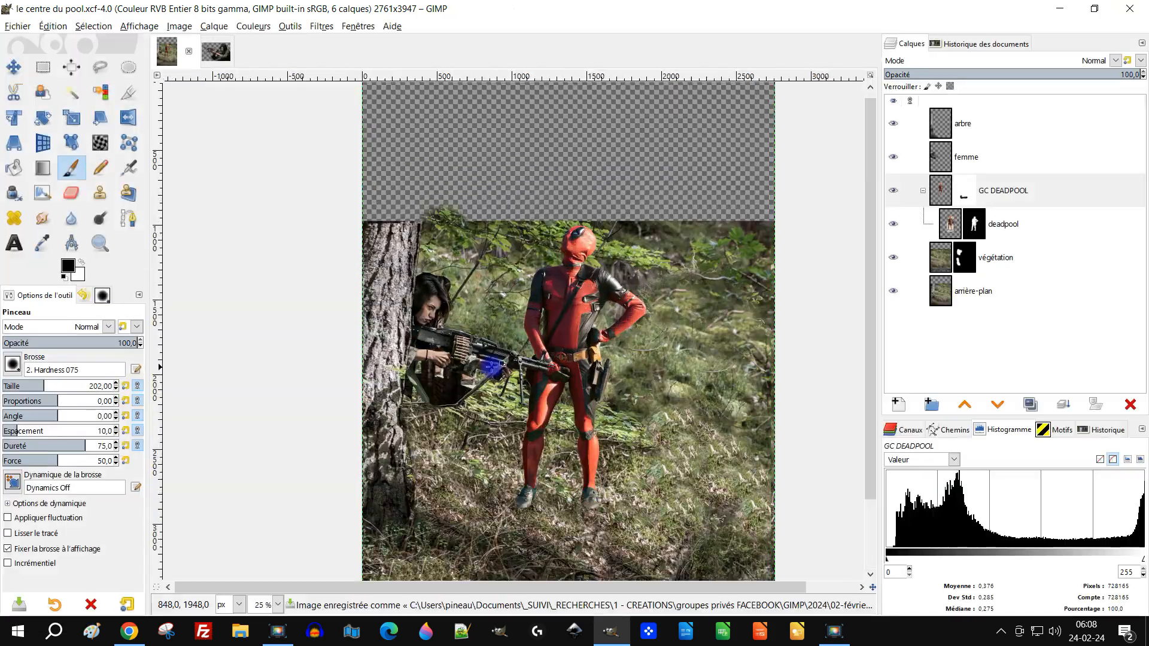
Shift the femme layer slightly to the right beside the tree trunk.
scroll(473, 368, up, 2)
key(m)
click(966, 158)
mouse_move(433, 305)
mouse_down()
mouse_move(423, 300)
mouse_move(444, 302)
mouse_up()
scroll(443, 302, down, 1)
Paint white on the végétation layer's mask to reveal more of its undergrowth to the right of Deadpool.
scroll(721, 277, down, 1)
drag(722, 277, 541, 247)
click(963, 258)
click(46, 168)
click(70, 169)
key(x)
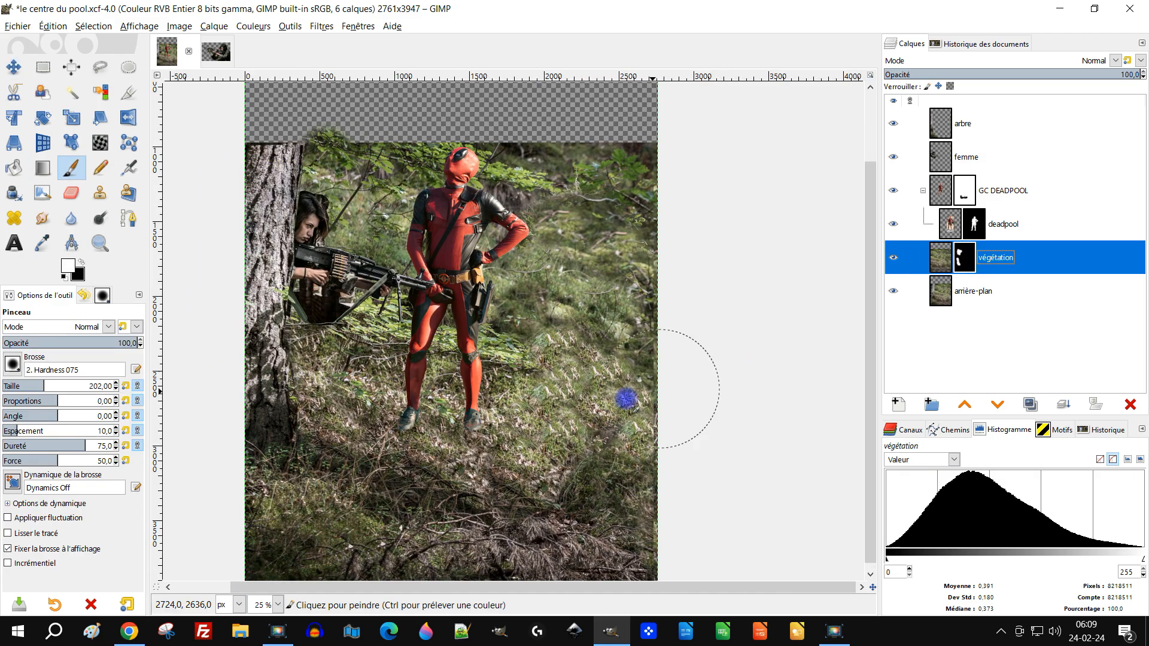
drag(626, 398, 571, 321)
Touch up the végétation mask in black near Deadpool's legs, and undo the last stroke.
key(x)
click(554, 411)
scroll(547, 401, up, 2)
click(572, 402)
scroll(577, 401, down, 2)
click(641, 425)
key(ctrl+z)
scroll(670, 374, down, 1)
click(18, 26)
click(114, 88)
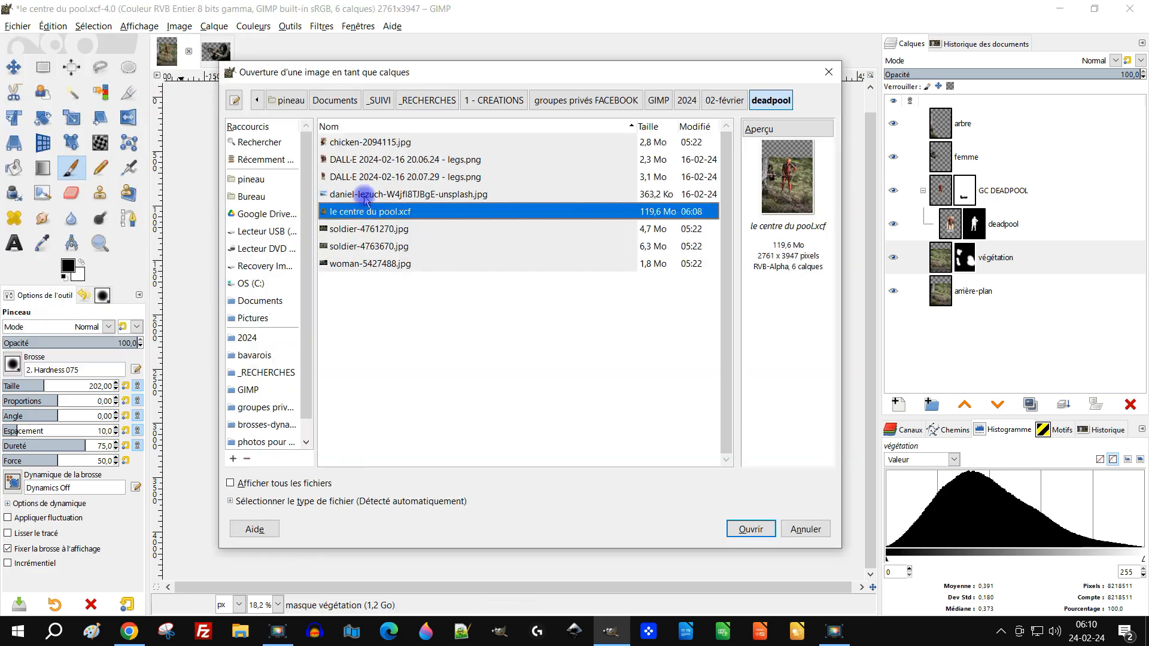
double_click(365, 142)
click(71, 118)
scroll(624, 214, down, 1)
drag(625, 214, 599, 259)
key(ctrl+z)
Open chicken-2094115.jpg as a separate image and activate the Free Select tool to outline the rooster.
click(17, 27)
click(45, 72)
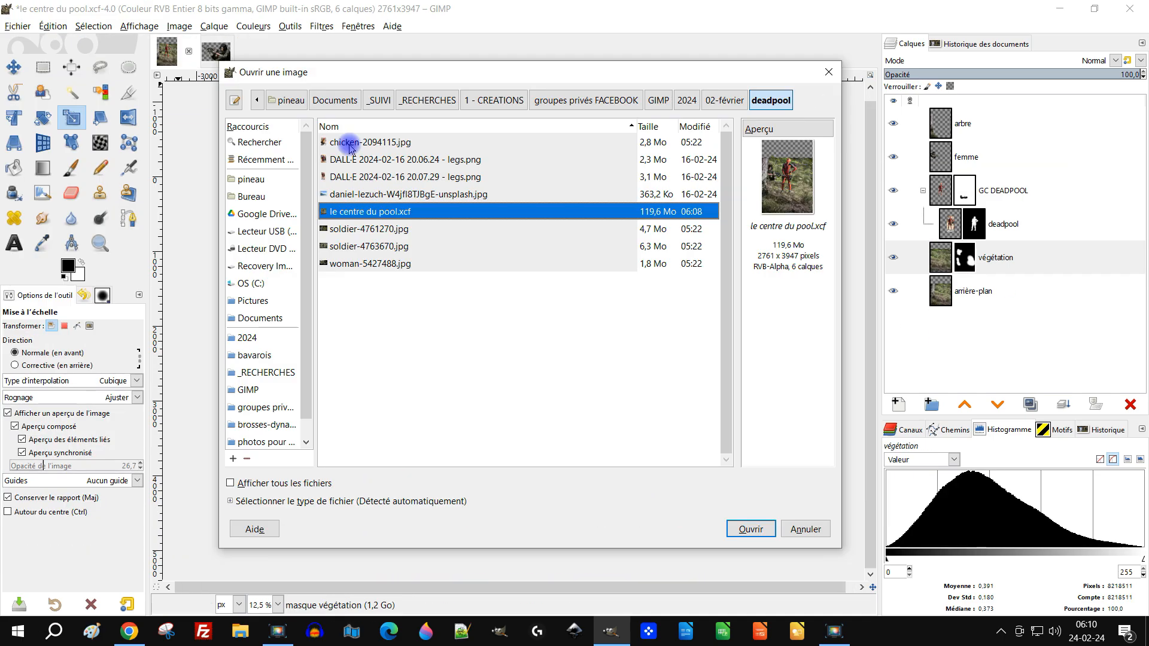
double_click(349, 144)
click(100, 67)
scroll(474, 444, up, 3)
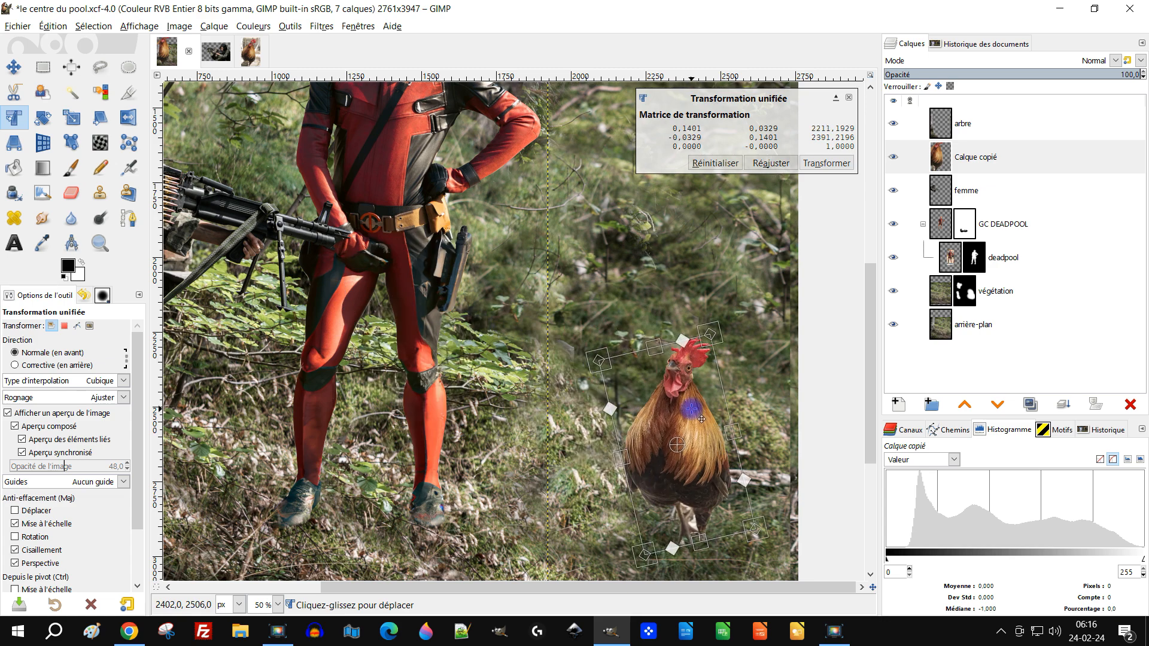
Apply the unified transform to the rooster layer and lower it beneath the GC DEADPOOL group.
click(827, 163)
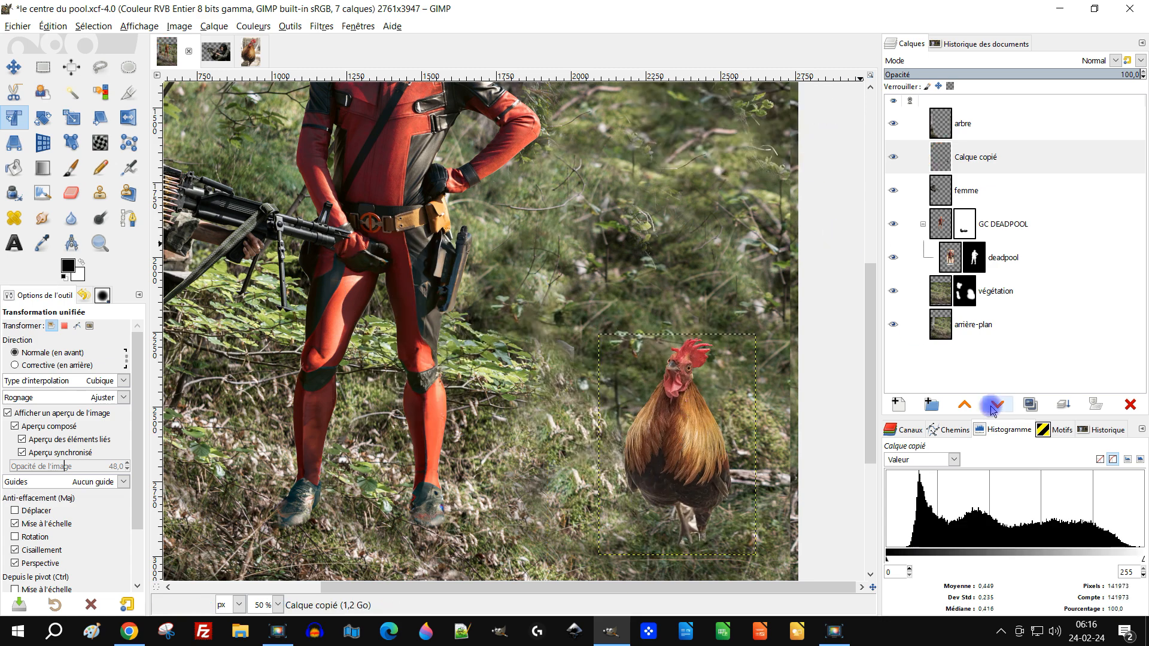
double_click(994, 406)
scroll(658, 365, down, 1)
drag(623, 407, 669, 372)
Rename the rooster layer as poulet.
double_click(957, 258)
text(POULET)
key(Return)
key(F2)
text(poulet)
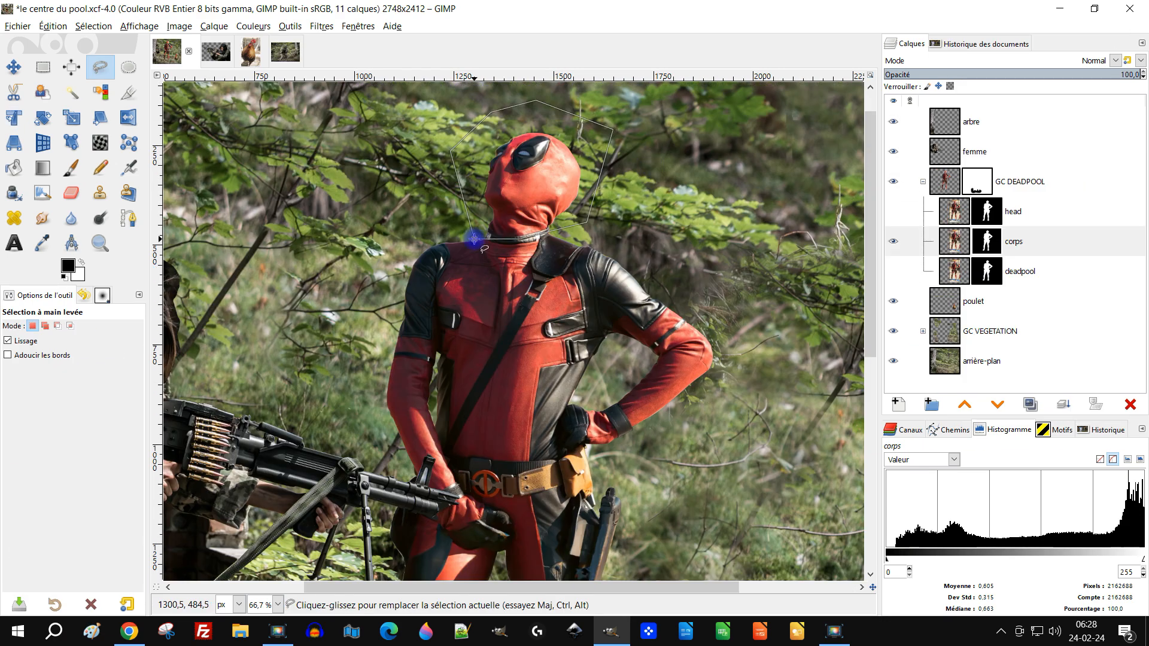
Fill everything outside Deadpool's head with black on the head layer's mask, and clear the selection.
click(988, 212)
scroll(532, 200, down, 2)
drag(69, 265, 622, 191)
click(94, 26)
click(111, 56)
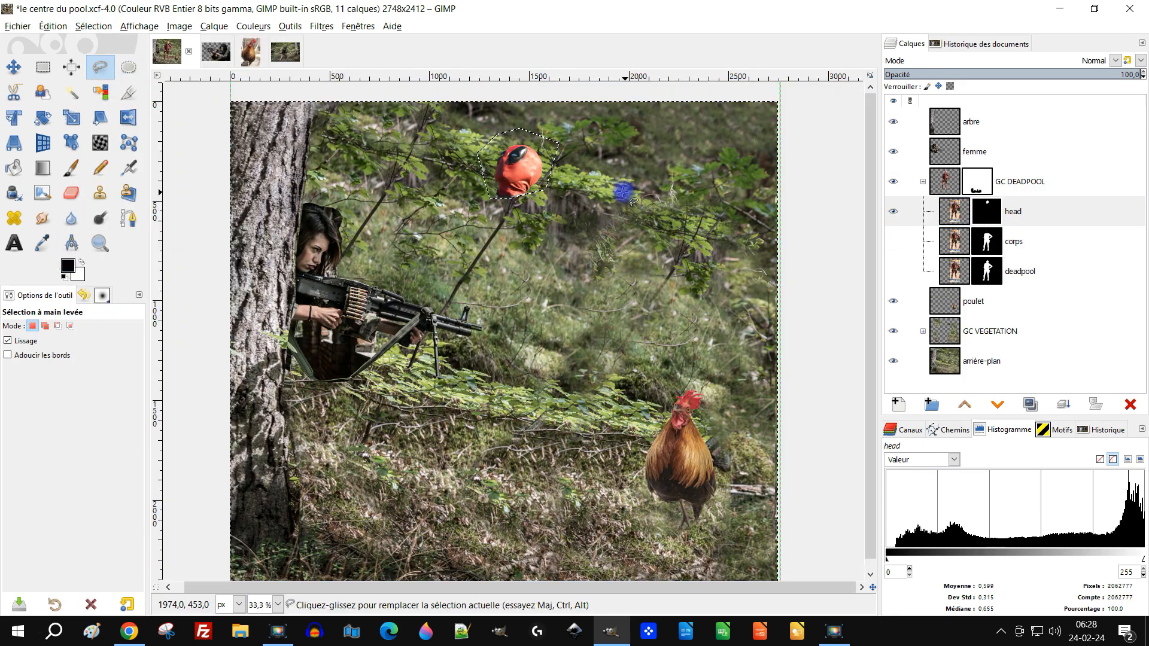
Apply the layer masks of the head and corps layers.
right_click(980, 211)
click(882, 459)
right_click(983, 242)
click(902, 250)
Crop the head layer to its content.
scroll(560, 287, up, 2)
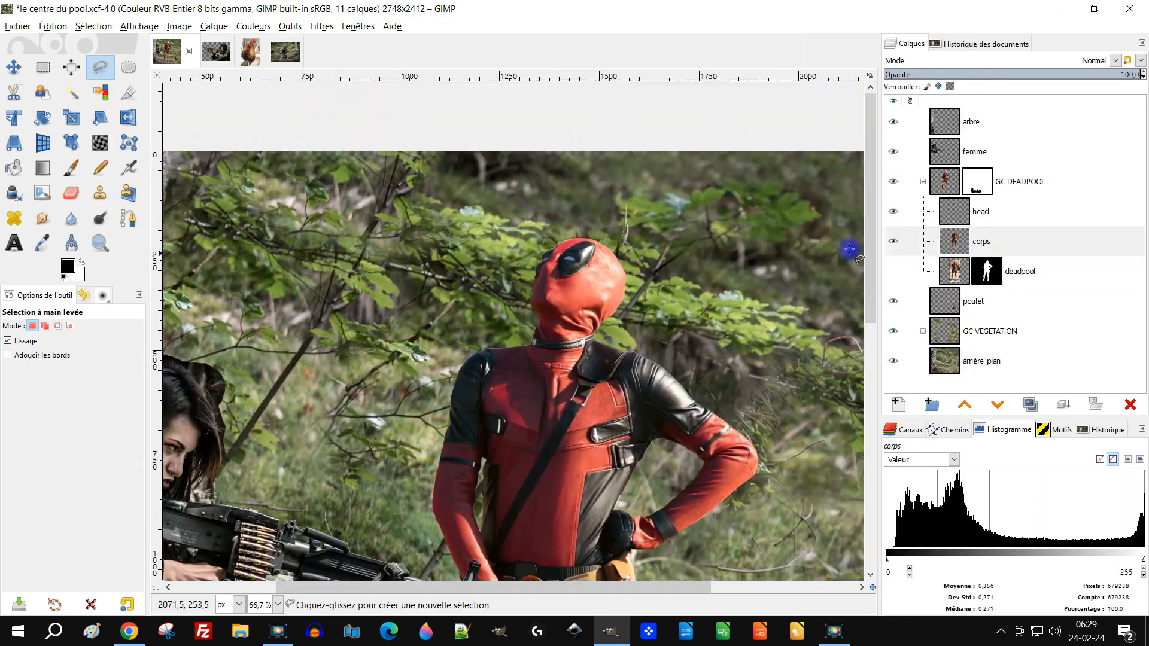
click(981, 212)
click(214, 26)
click(299, 261)
Rotate the head layer counterclockwise with Unified Transform so the face turns toward the woman, and position it above the collar.
scroll(580, 281, up, 1)
click(14, 118)
click(540, 231)
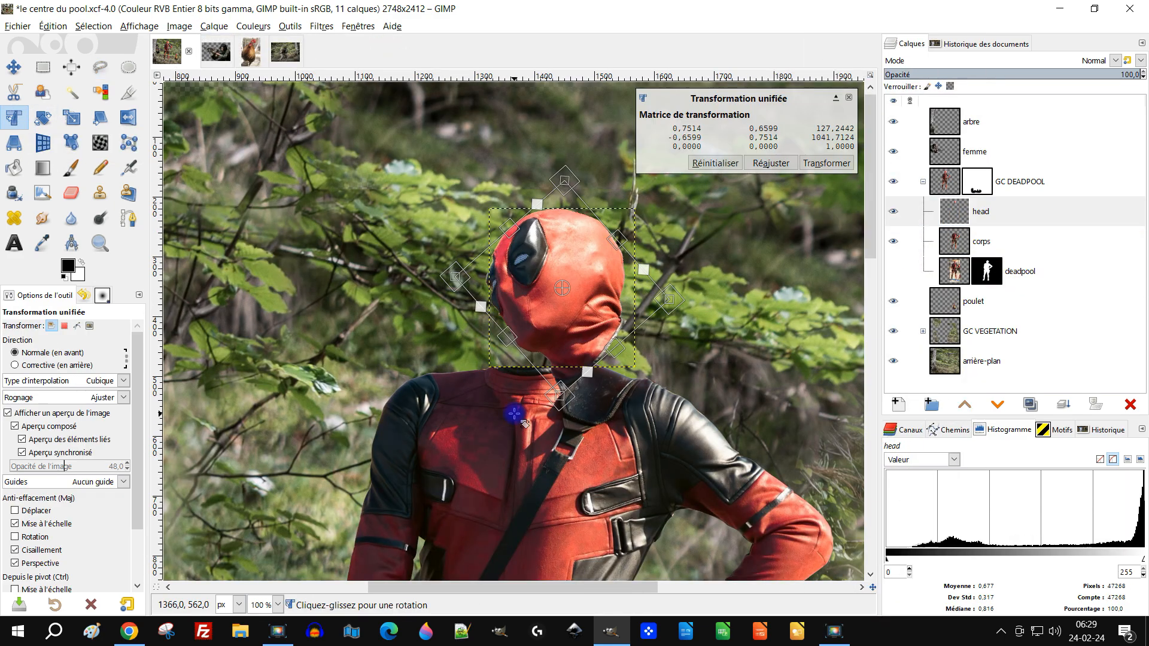
drag(573, 315, 562, 279)
scroll(562, 279, down, 4)
scroll(581, 248, up, 3)
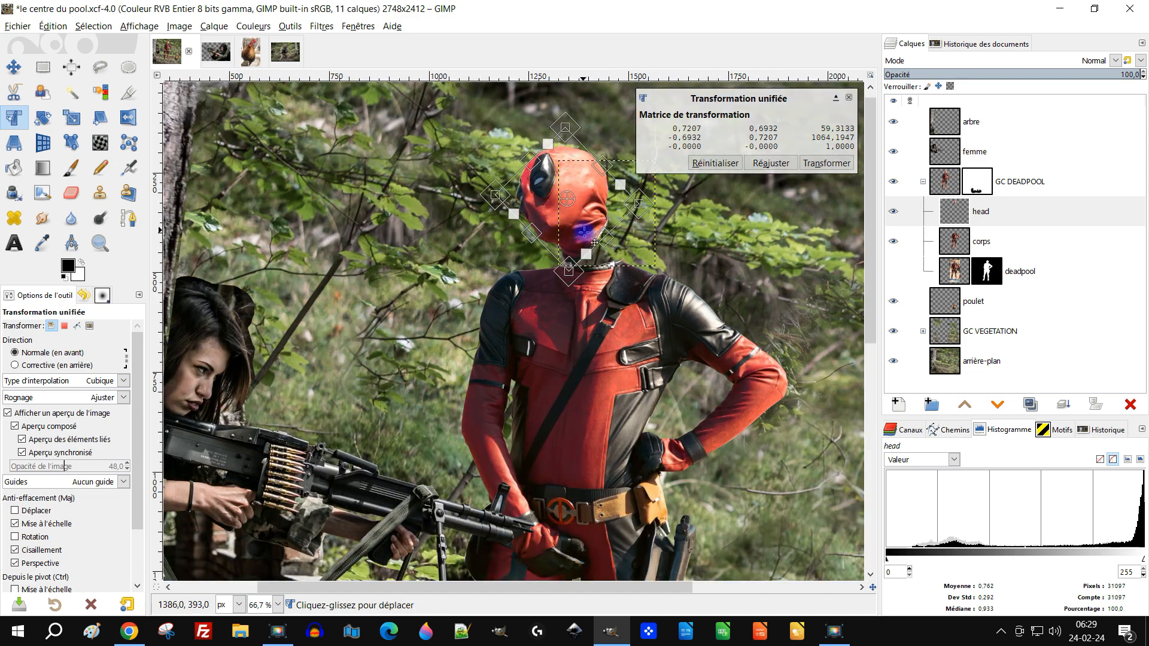
scroll(597, 222, down, 2)
scroll(506, 185, up, 1)
drag(479, 149, 484, 152)
Paint black on the cou layer's mask with a soft brush to hide the original head and keep only the neck.
scroll(486, 148, up, 3)
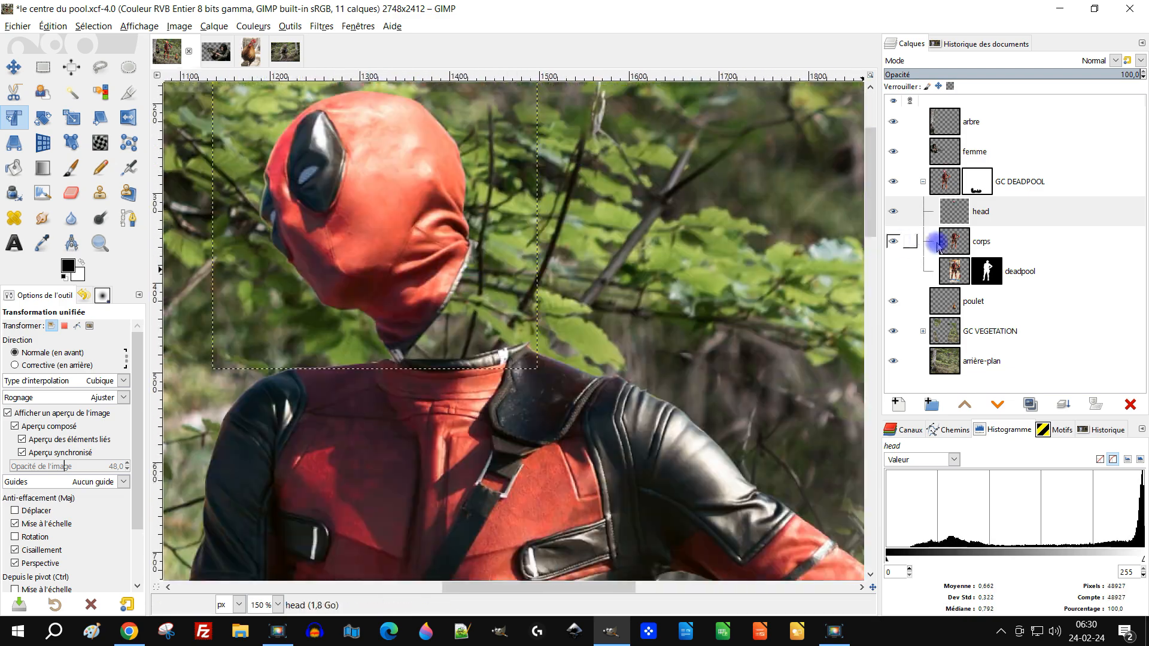
click(901, 240)
click(72, 168)
drag(589, 214, 505, 203)
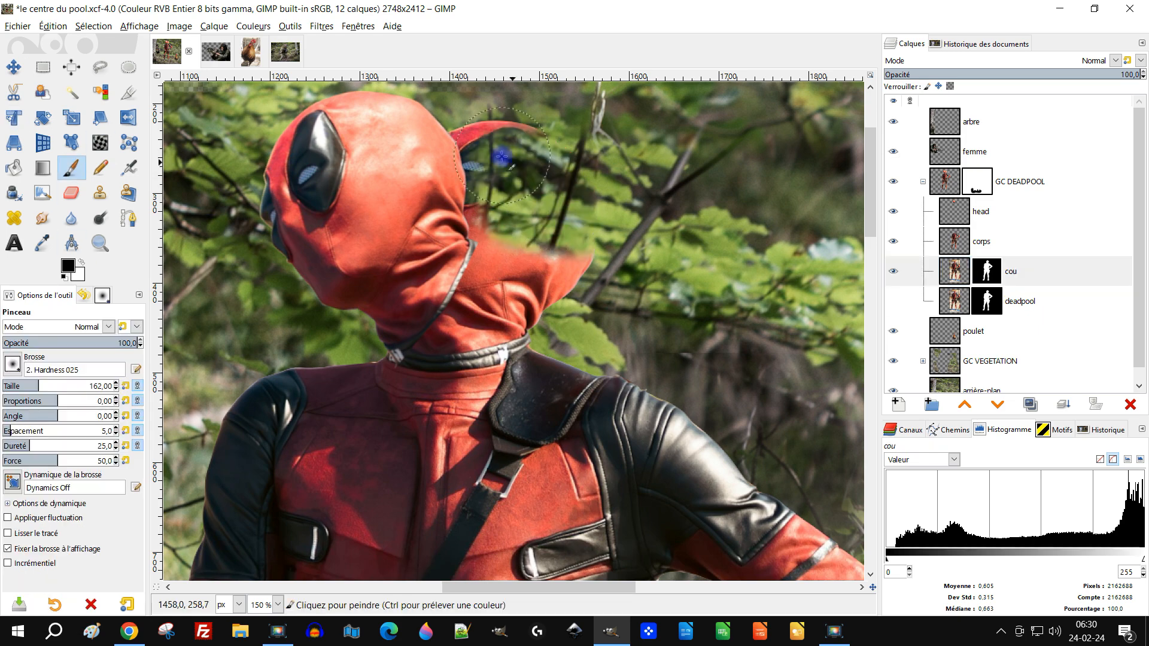
click(12, 364)
drag(514, 254, 539, 311)
scroll(575, 278, down, 1)
Move the head layer slightly down and to the right so it sits on the neck.
click(14, 67)
click(981, 211)
drag(422, 197, 431, 207)
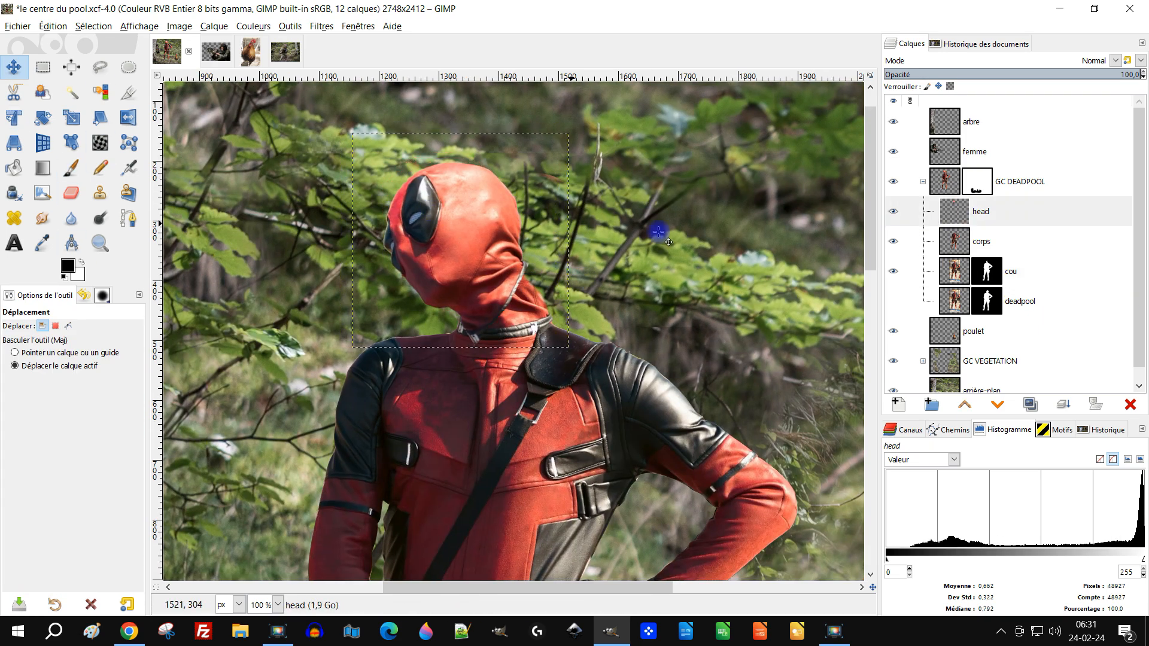
scroll(611, 361, up, 1)
drag(381, 158, 388, 182)
scroll(388, 182, up, 1)
Erase the lower neck edge of the head layer to blend it into the collar.
click(71, 192)
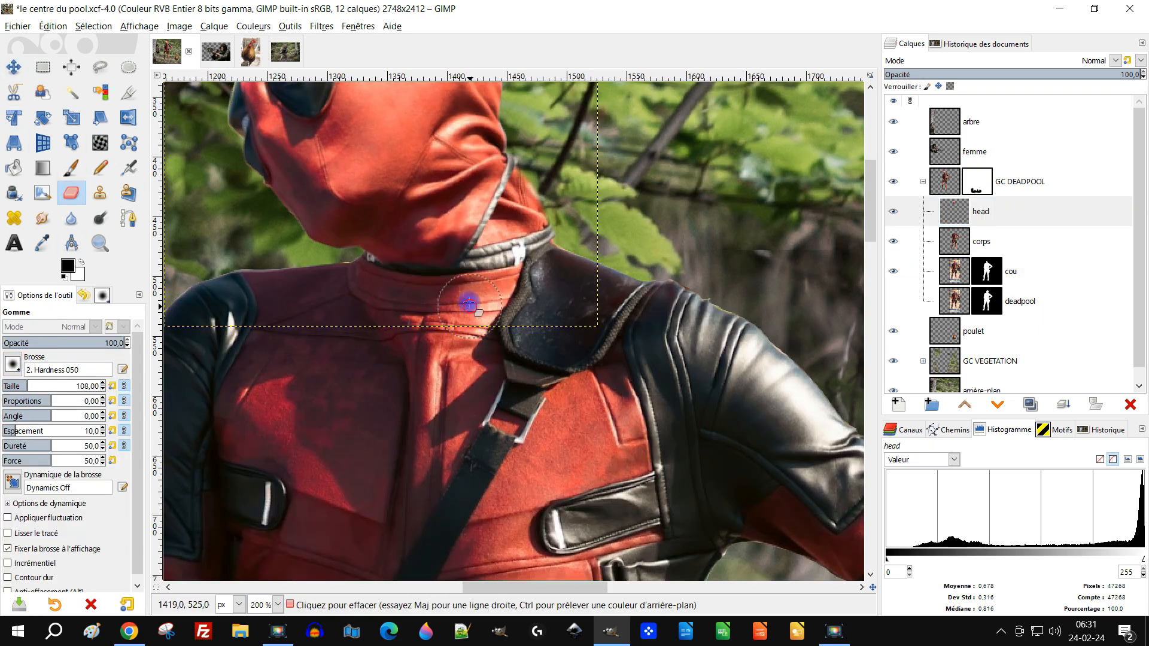
scroll(468, 132, up, 1)
click(893, 212)
click(894, 211)
mouse_move(527, 230)
mouse_down()
mouse_move(512, 295)
mouse_move(484, 329)
mouse_up()
scroll(634, 221, down, 4)
scroll(626, 192, up, 3)
scroll(634, 254, down, 3)
scroll(620, 244, up, 4)
Raise the cou layer above the corps layer and activate its mask.
click(1010, 271)
click(965, 405)
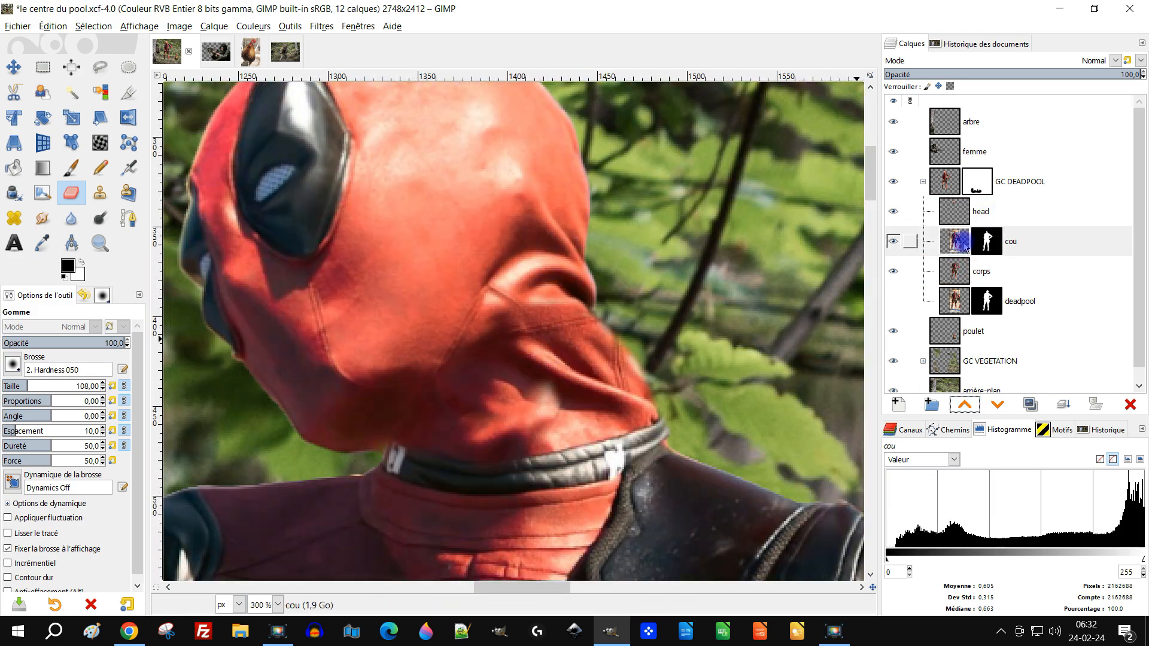
click(987, 241)
scroll(633, 233, down, 4)
scroll(617, 242, up, 4)
Select the head layer, check the reassembled figure at different scales, and collapse the GC DEADPOOL group.
click(981, 211)
scroll(734, 395, down, 6)
click(981, 211)
scroll(657, 264, up, 2)
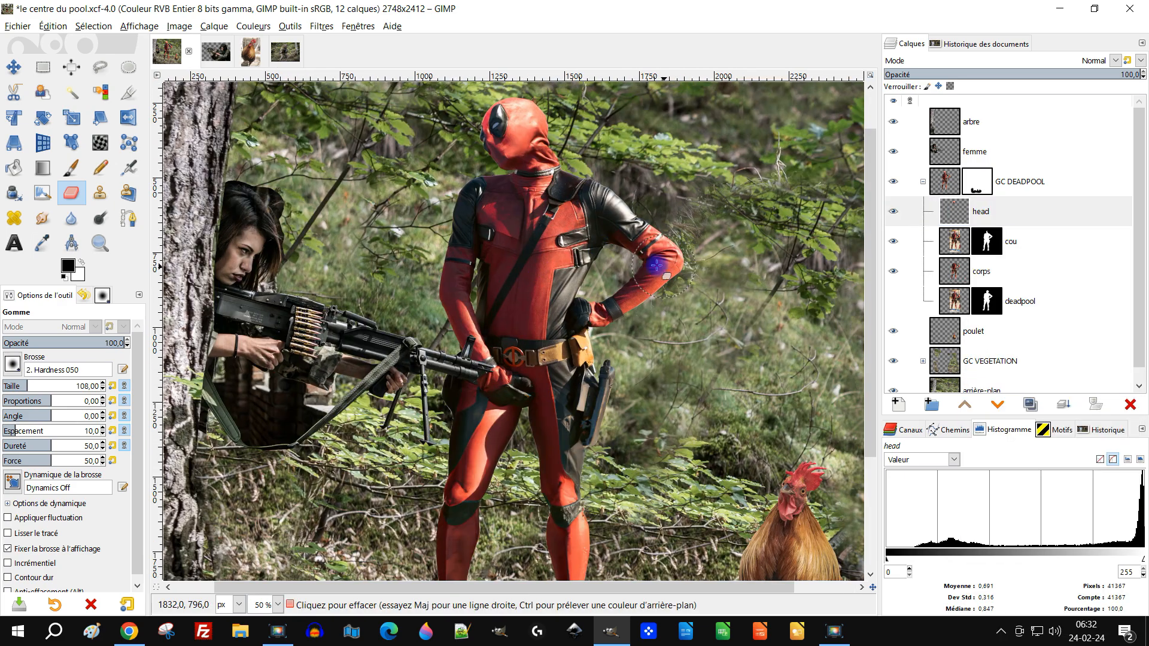
scroll(676, 306, down, 2)
mouse_move(628, 368)
mouse_down()
mouse_move(580, 365)
mouse_move(608, 375)
mouse_up()
click(923, 182)
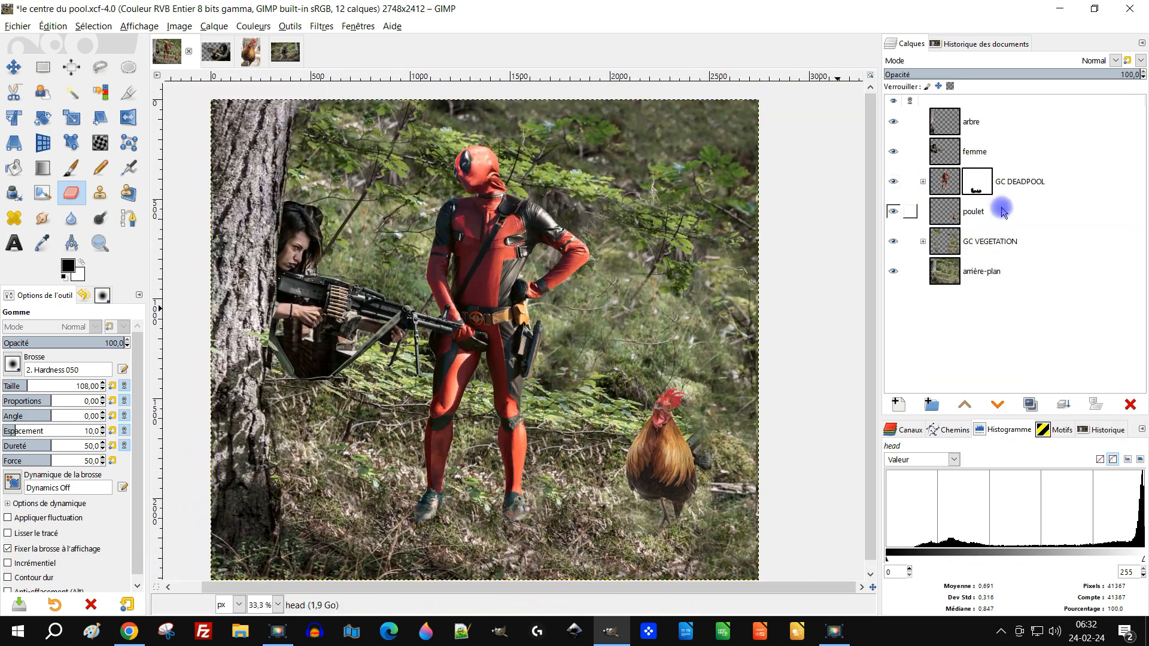
Move the whole GC DEADPOOL group slightly to the right and down in the scene.
click(1012, 182)
click(14, 67)
mouse_move(494, 263)
mouse_down()
mouse_move(545, 273)
mouse_move(509, 275)
mouse_up()
scroll(517, 267, down, 1)
scroll(504, 284, up, 1)
scroll(551, 276, down, 1)
scroll(479, 300, up, 1)
scroll(508, 275, down, 1)
Crop the image to 3000 × 2320 px at position 62, 86 with enlargement allowed, extending the canvas past its right edge.
click(981, 271)
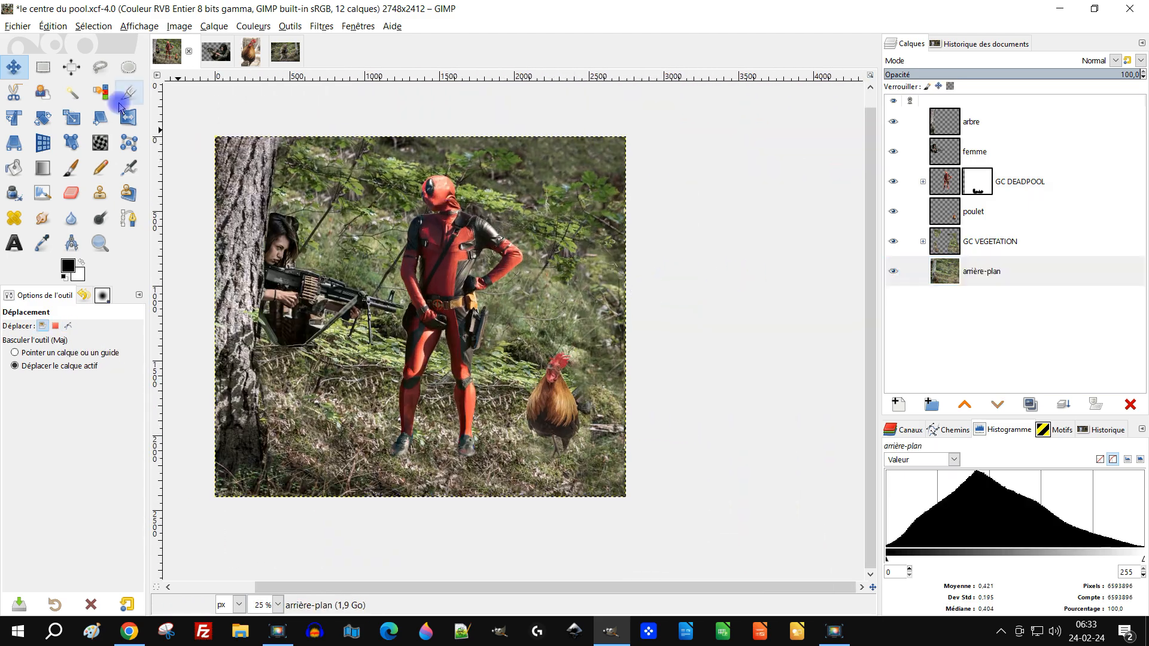
click(129, 92)
scroll(450, 313, up, 1)
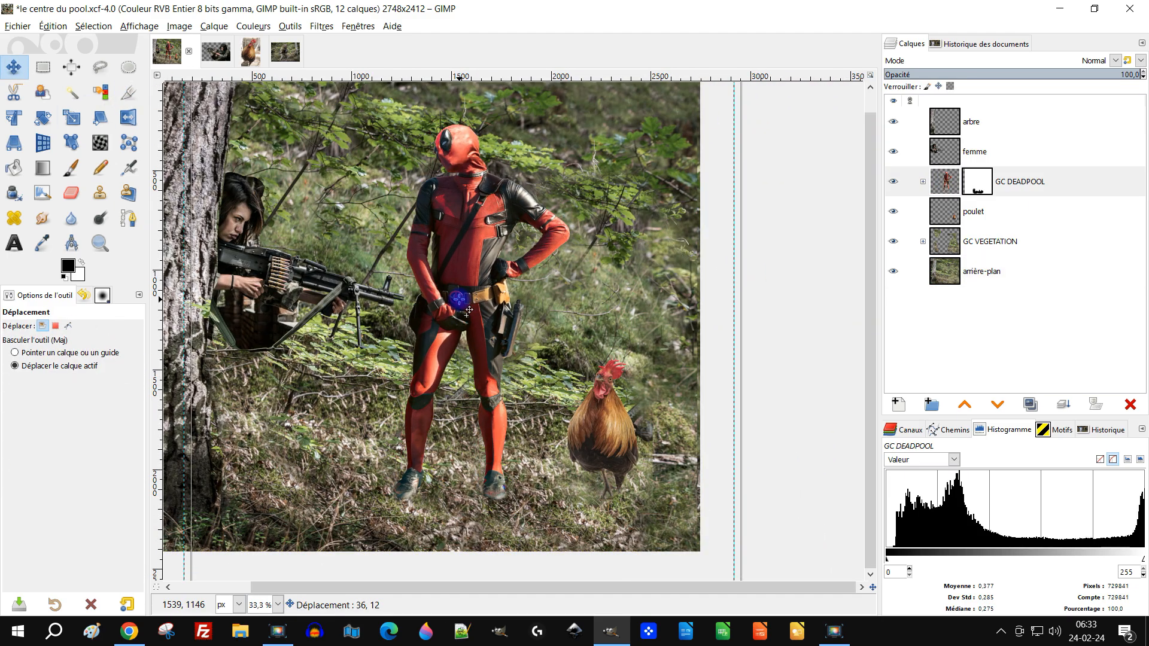
key(Escape)
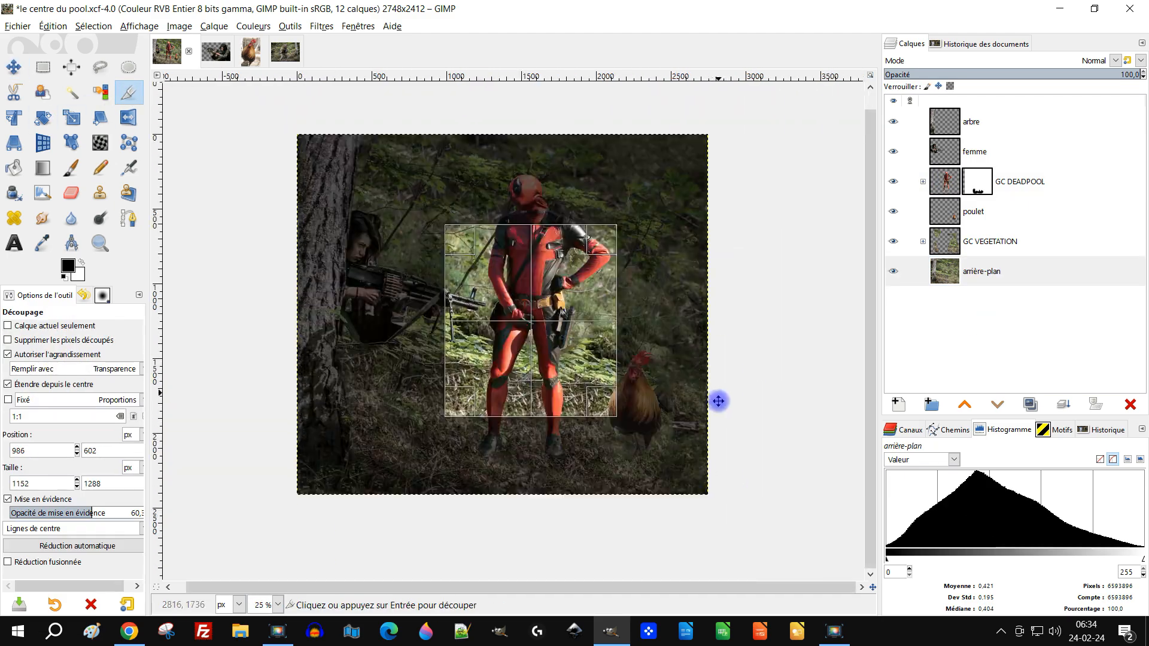
scroll(720, 401, up, 1)
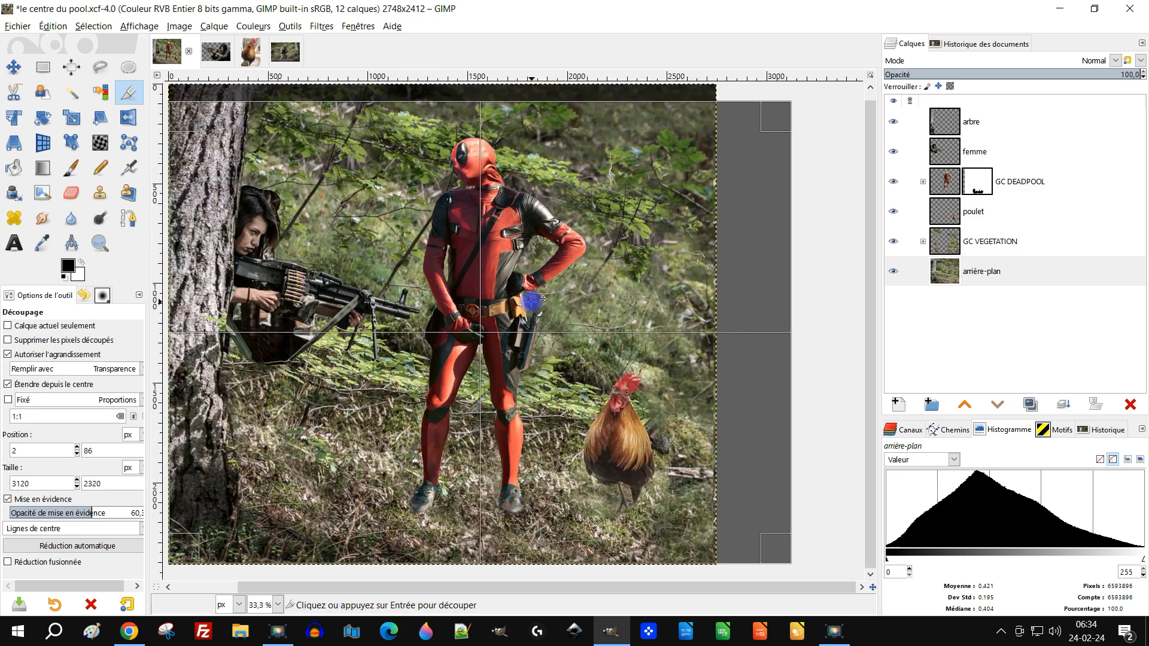
scroll(531, 301, down, 1)
drag(713, 311, 694, 311)
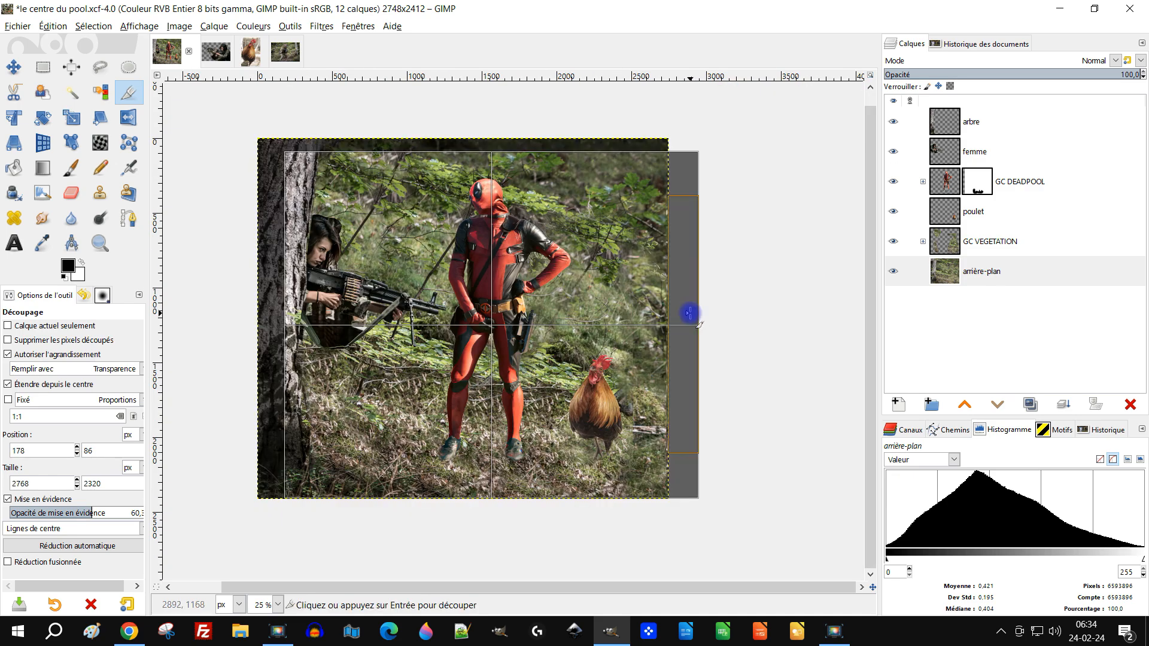
click(700, 295)
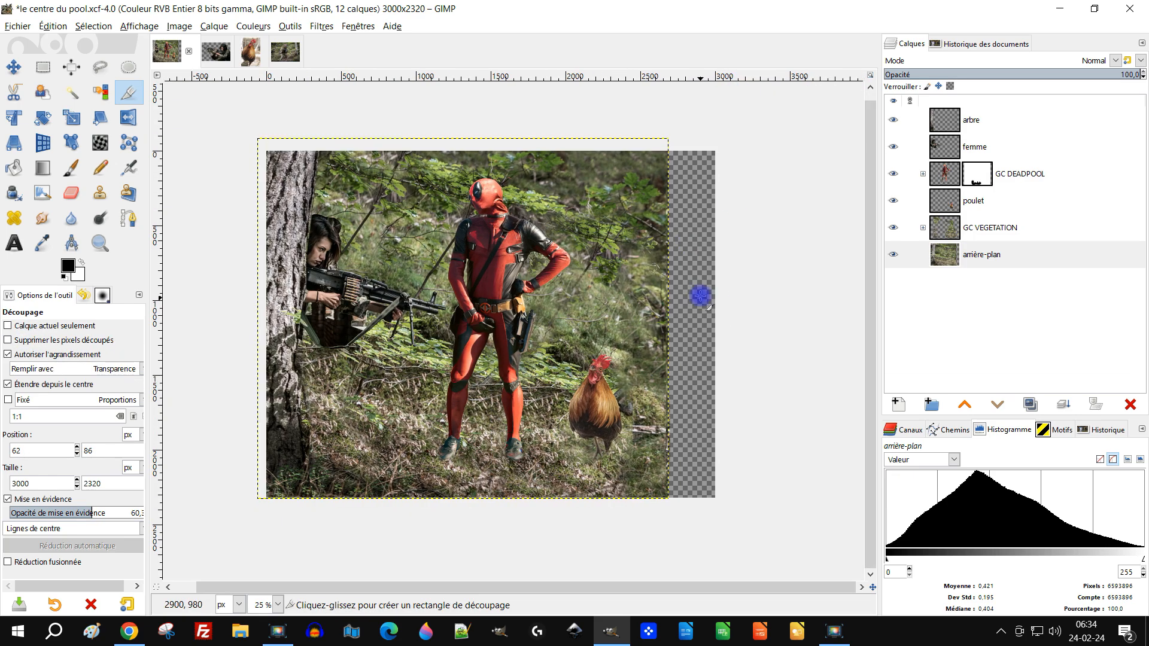
Duplicate the végétation layer inside the GC VEGETATION group and move the copy right toward the empty strip.
click(923, 227)
click(964, 284)
click(1030, 405)
click(14, 67)
click(963, 283)
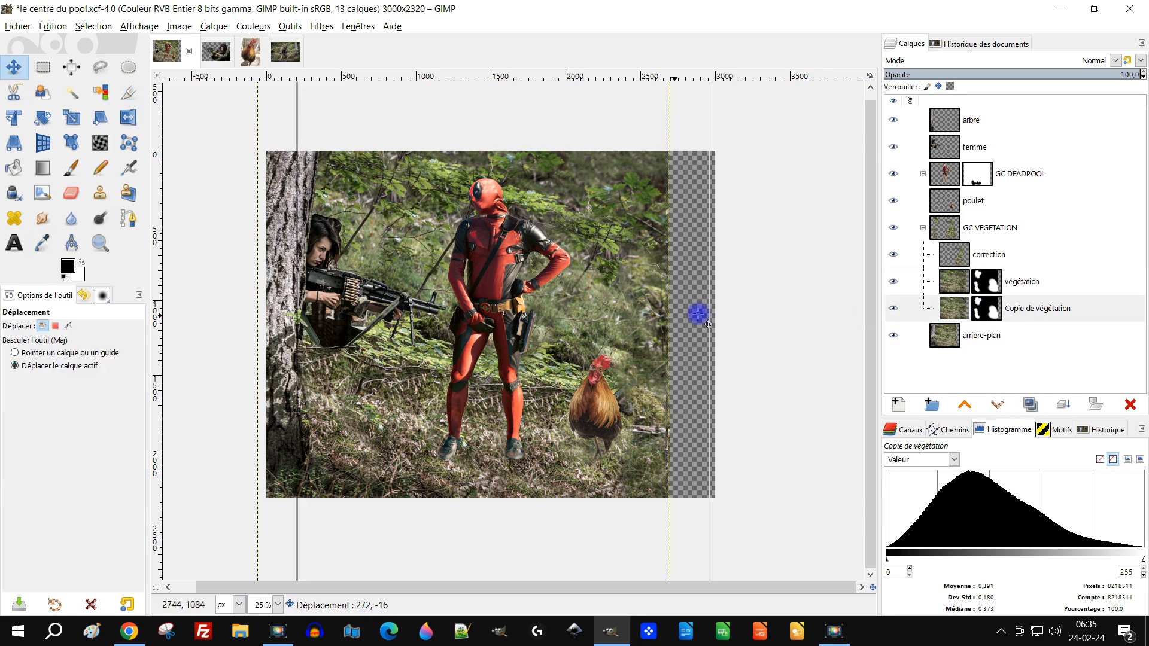
drag(666, 323, 764, 333)
Paint white on the Copie de végétation mask to reveal foliage over the transparent strip.
click(82, 169)
click(82, 262)
drag(694, 288, 683, 159)
Reposition Copie de végétation and paint more white on its mask to cover the remaining transparent corners of the strip.
click(14, 67)
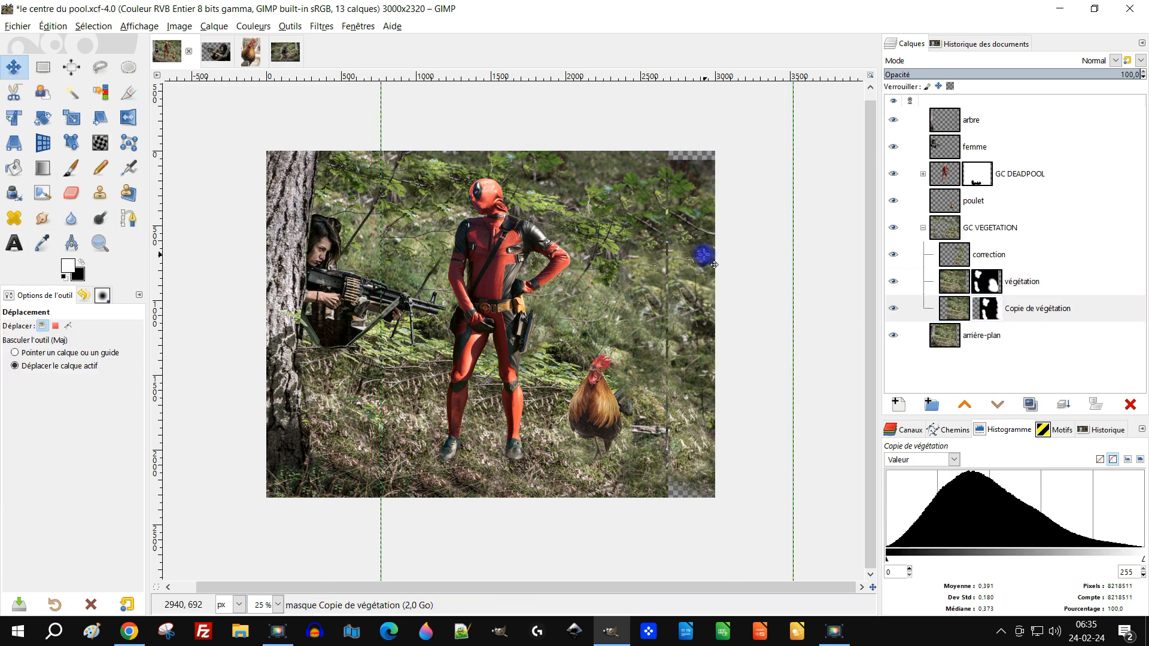
drag(721, 378, 721, 363)
click(72, 168)
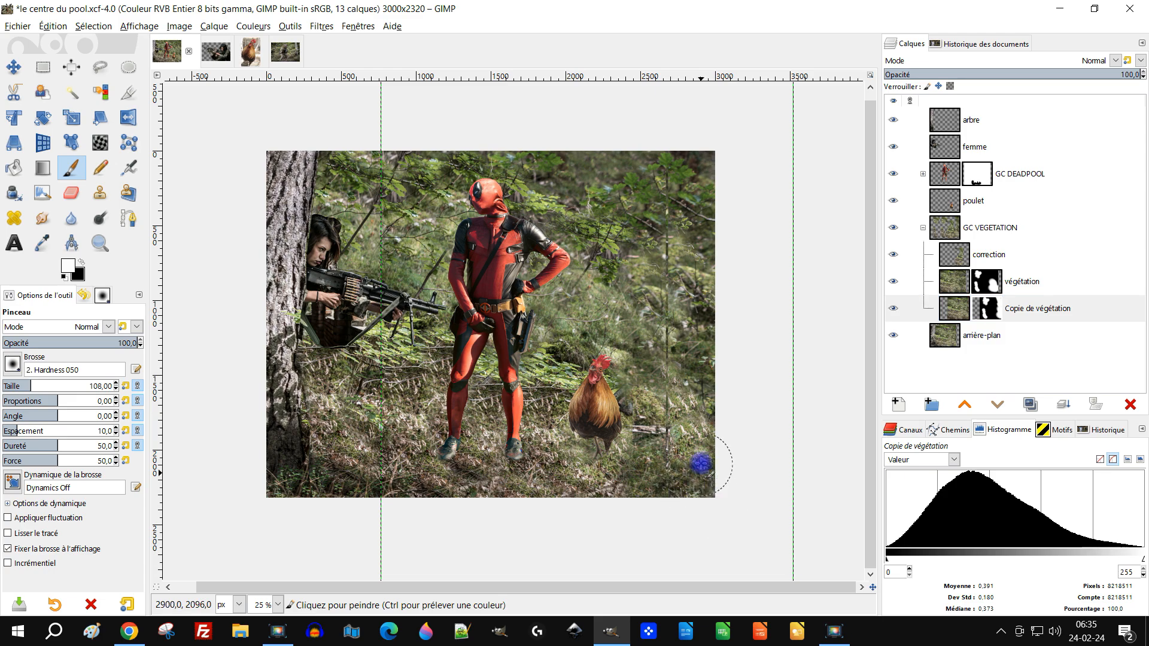
key(1)
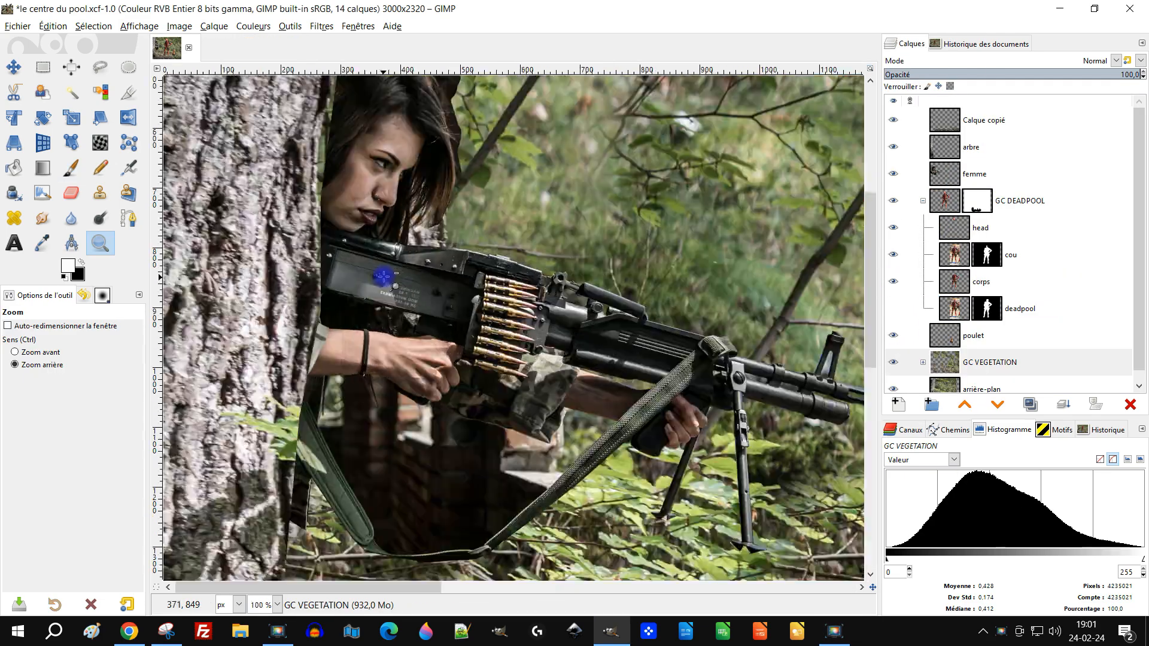
Collapse the GC DEADPOOL group, select the femme layer, and start a freehand outline beneath the woman's forearm.
scroll(380, 270, down, 3)
drag(562, 335, 633, 312)
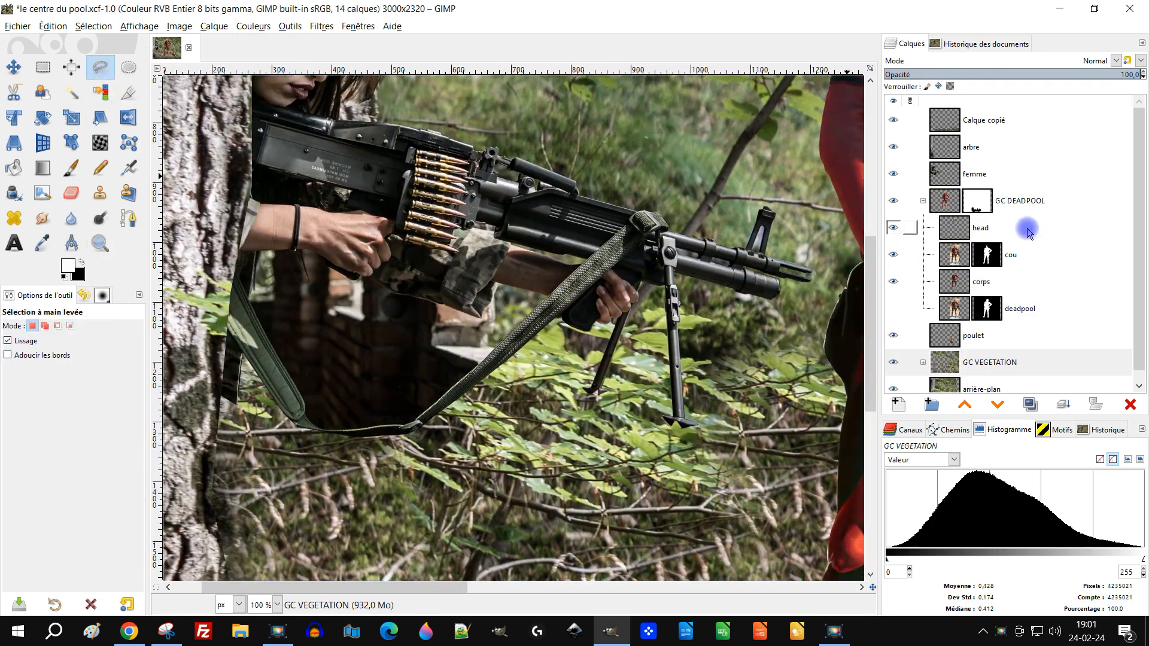
click(923, 201)
click(975, 174)
scroll(336, 267, up, 4)
click(402, 236)
click(494, 287)
scroll(455, 339, down, 3)
scroll(468, 358, up, 2)
scroll(468, 358, down, 2)
scroll(461, 359, up, 5)
Continue the freehand outline along the underside of the woman's hand and camouflage sleeve.
click(338, 246)
click(346, 290)
click(464, 356)
click(492, 366)
scroll(526, 369, down, 1)
click(474, 344)
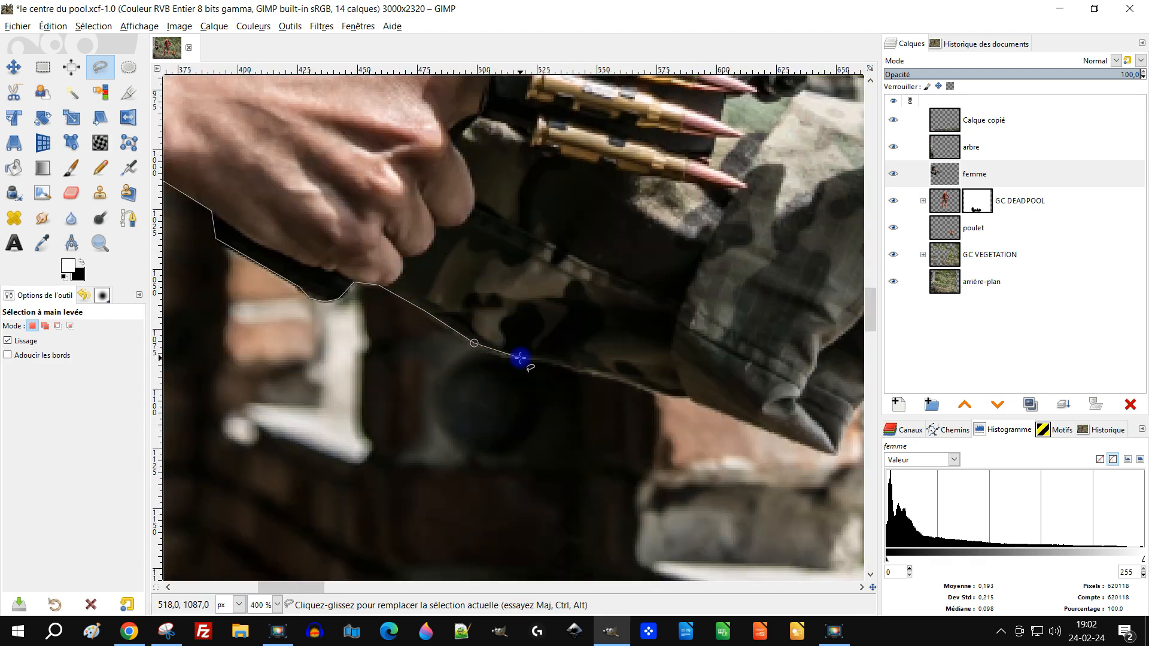
click(519, 358)
click(630, 385)
click(671, 398)
click(691, 399)
drag(816, 452, 557, 322)
click(638, 187)
scroll(638, 187, down, 2)
scroll(631, 242, down, 2)
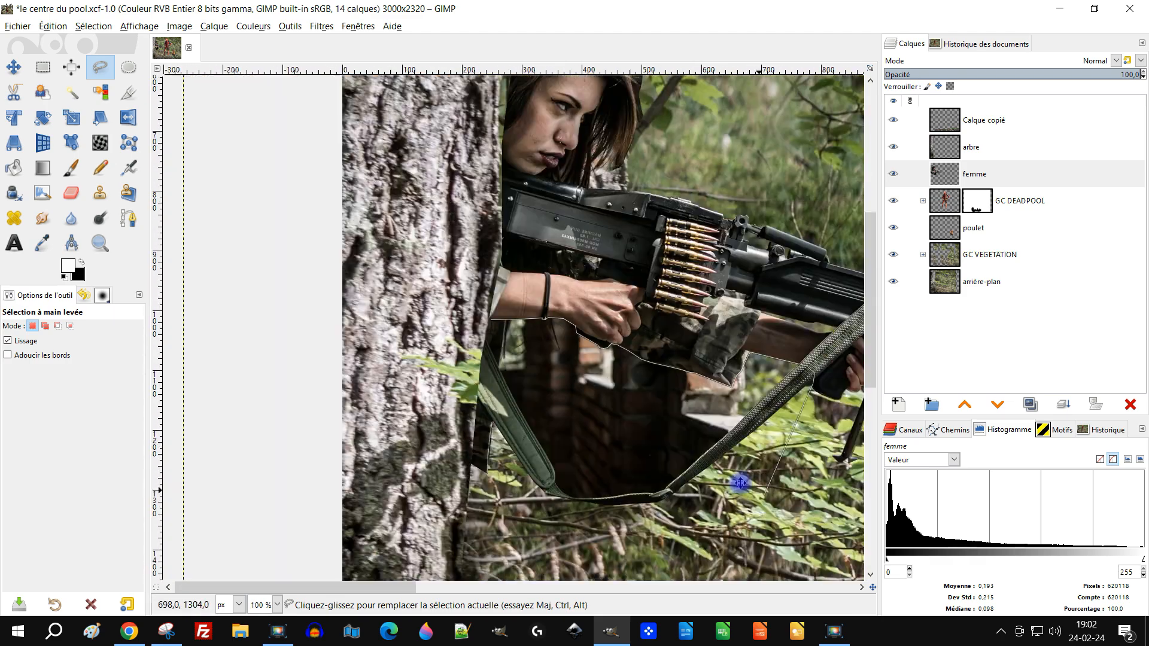
Close the outline around the brick backdrop and hanging strap, and delete that area from the femme layer.
click(741, 483)
scroll(741, 491, up, 1)
click(378, 472)
scroll(354, 426, up, 1)
click(327, 427)
click(372, 141)
key(Delete)
scroll(598, 264, down, 4)
Outline the backdrop gap between the woman's far forearm and the gun, and delete it from the femme layer.
scroll(599, 281, up, 3)
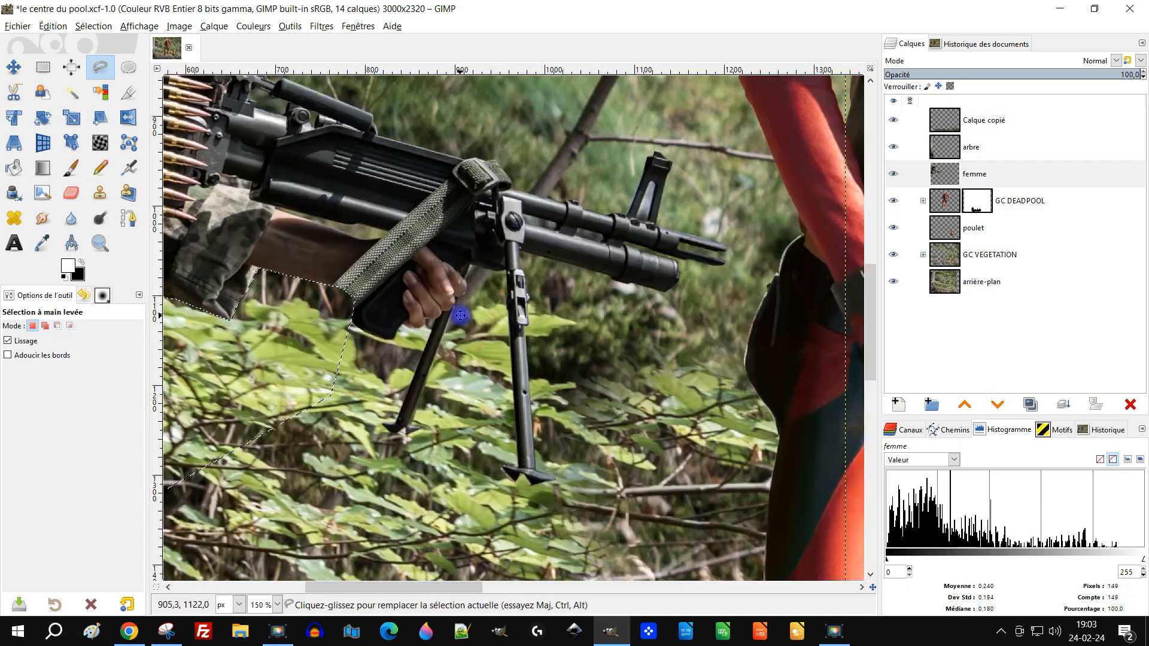
scroll(287, 210, up, 3)
click(321, 193)
click(519, 243)
click(546, 239)
key(Delete)
Outline the small backdrop gap between the camouflage sleeve and the gun, and delete it from the femme layer.
scroll(192, 213, up, 2)
click(383, 193)
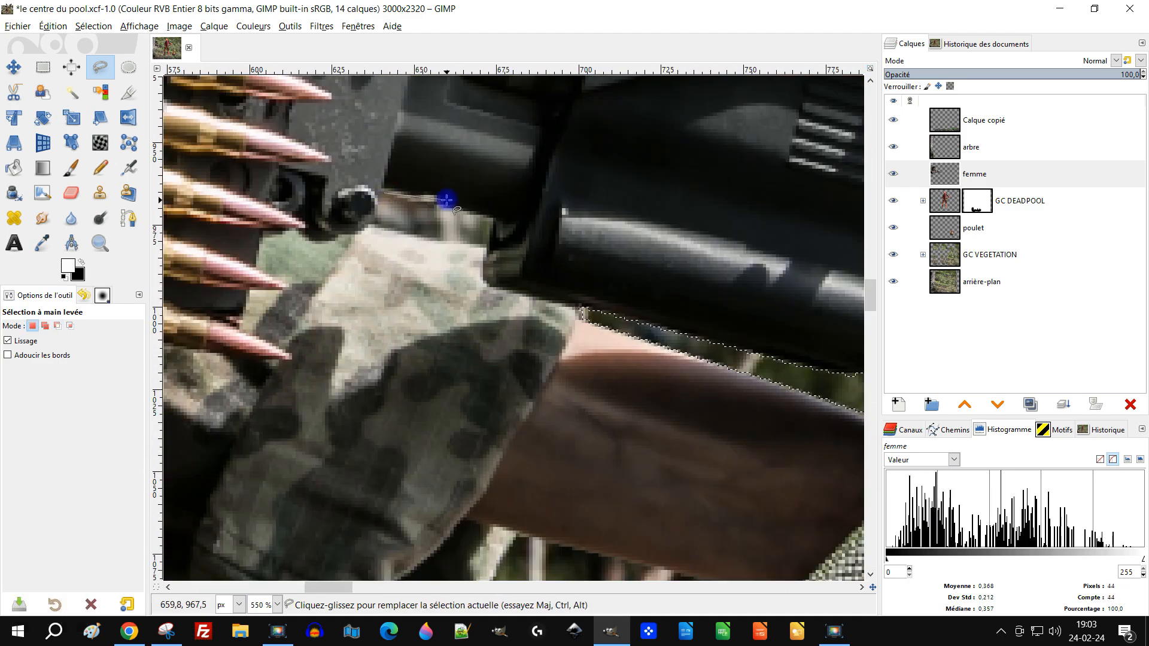
click(383, 193)
key(Delete)
Outline the gun's front bipod leg below the barrel with its backdrop, and delete it from the femme layer.
scroll(383, 194, down, 4)
click(570, 192)
click(497, 480)
key(Delete)
Outline the gap beside the trigger hand and the remaining bipod leg, and delete both from the femme layer.
scroll(526, 257, up, 4)
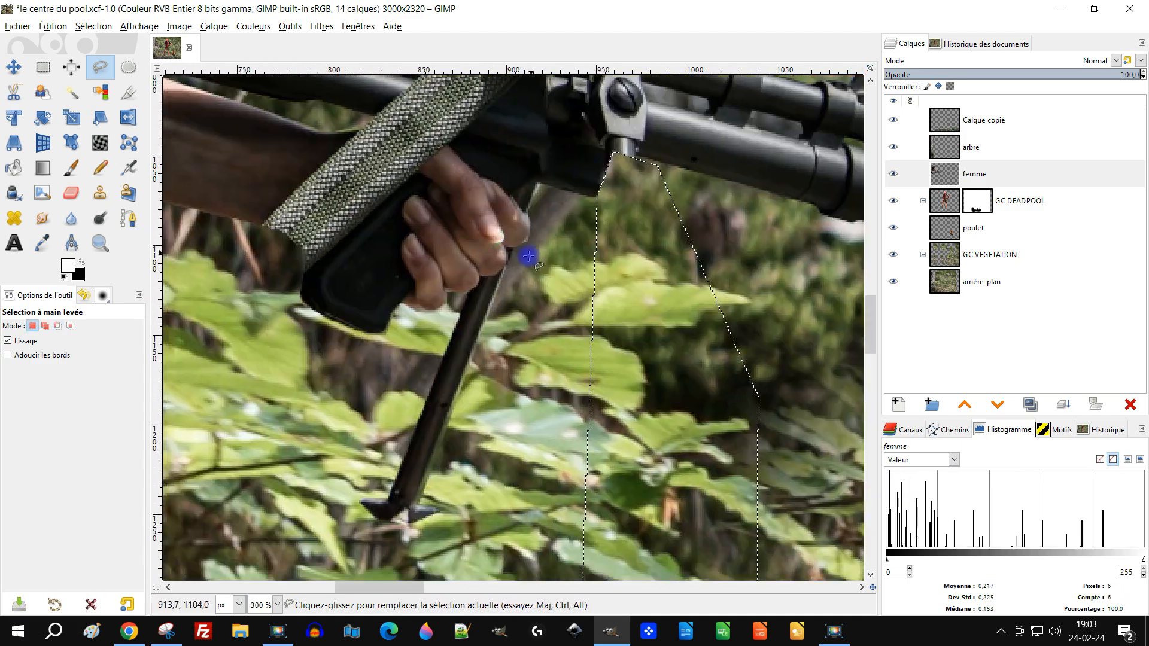
click(501, 181)
click(504, 179)
scroll(527, 169, down, 3)
scroll(538, 169, left, 1)
scroll(483, 244, up, 3)
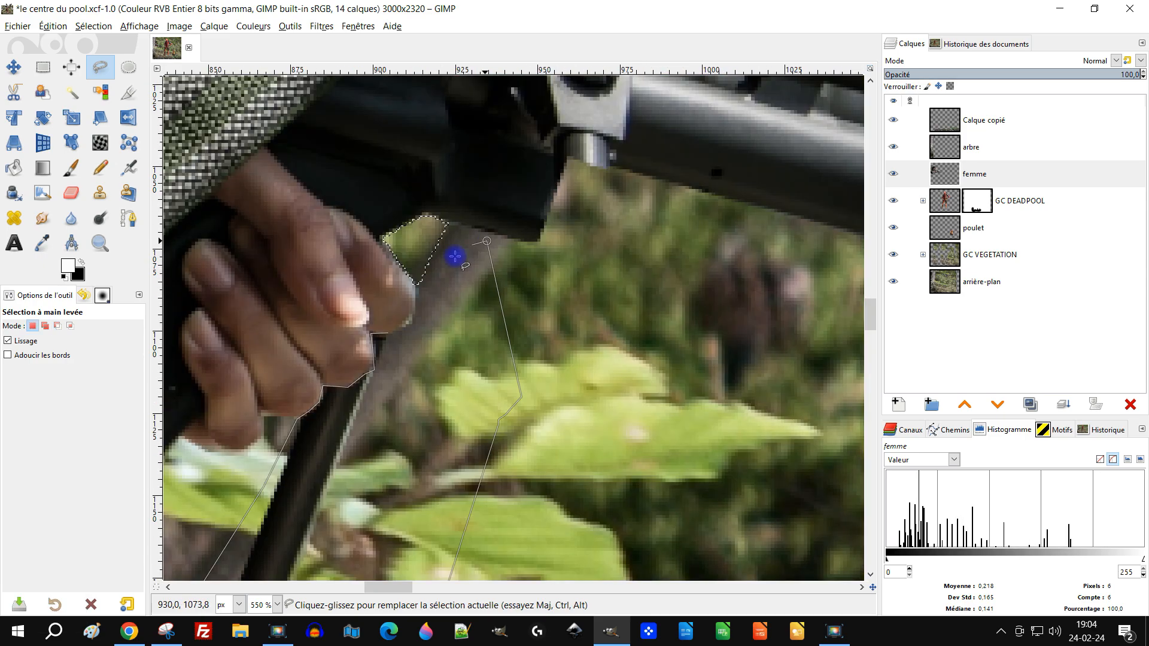
key(Delete)
scroll(521, 215, down, 3)
scroll(595, 274, up, 2)
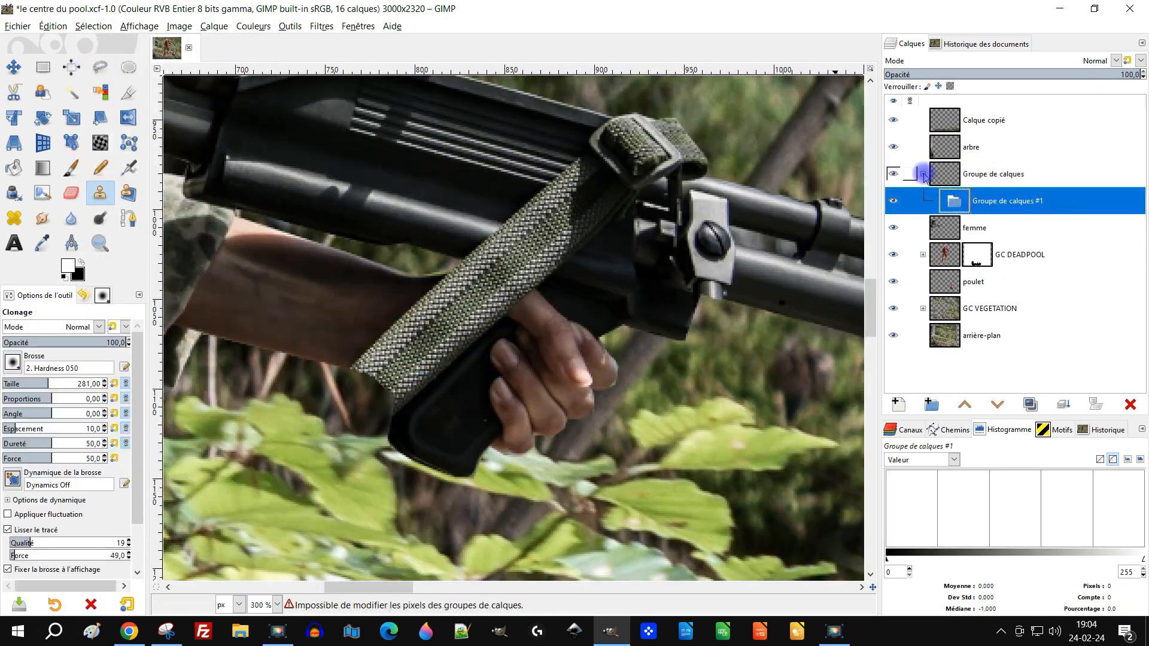
Undo the nested layer group, name the remaining group GC FEMME, and add a correction #1 layer above femme inside it.
key(ctrl+z)
click(986, 174)
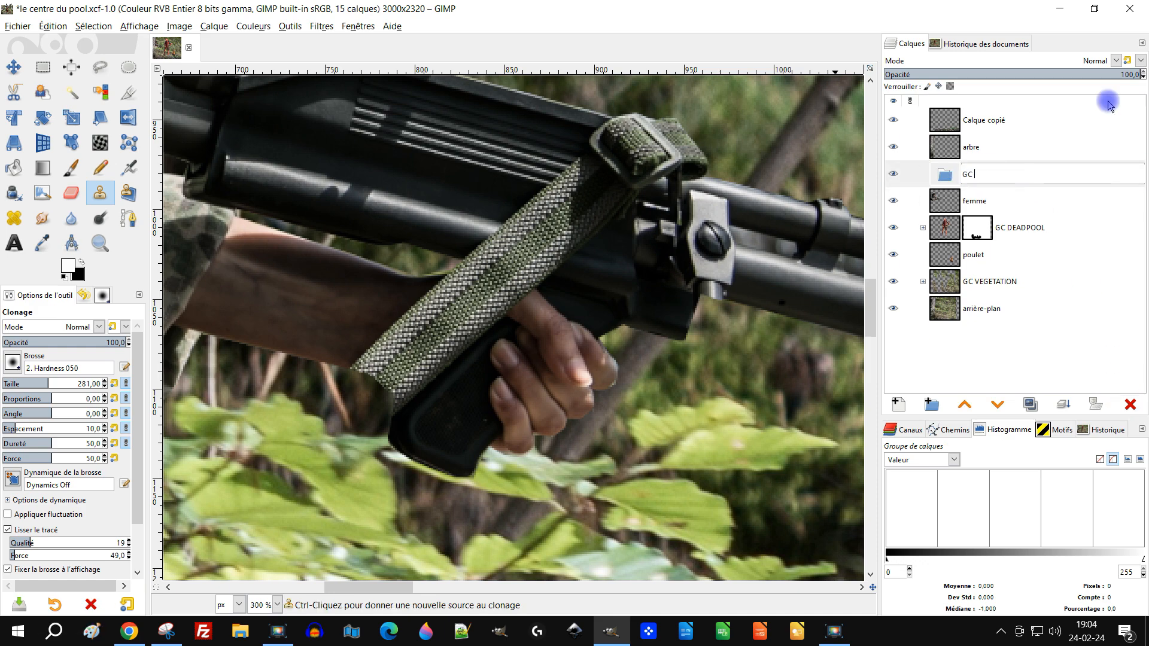
text(CORR)
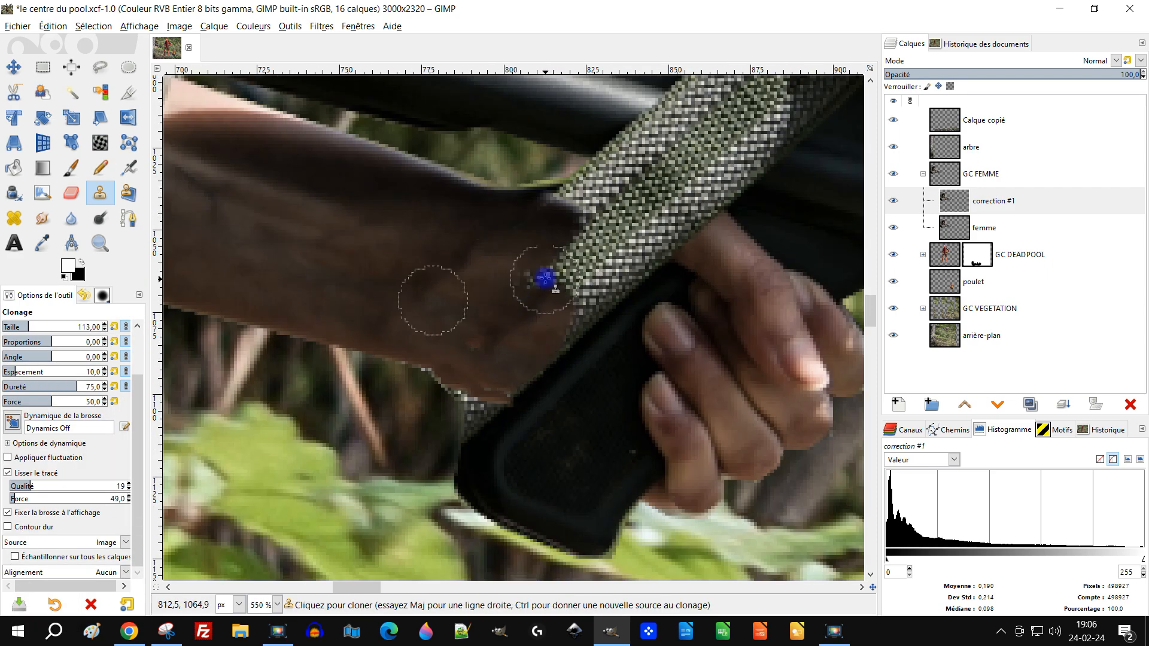
Clone the gun's body over the hanging strap and its buckle on the correction #1 layer.
scroll(718, 230, up, 1)
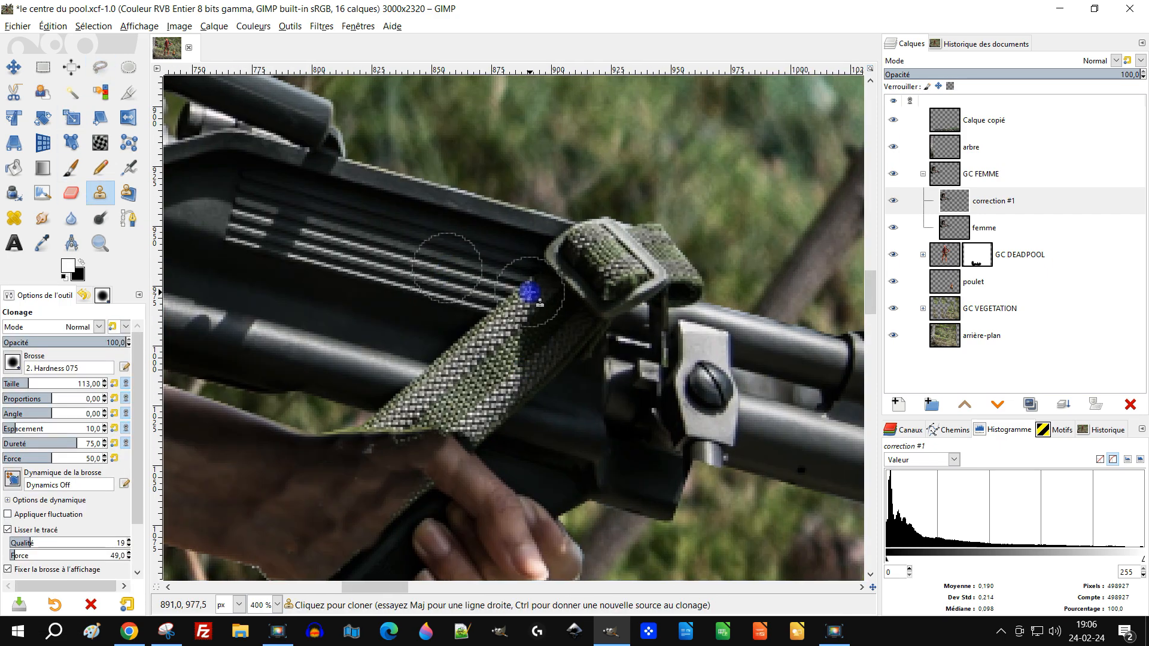
ctrl+click(531, 229)
drag(563, 245, 642, 272)
Erase the excess cloned pixels around the gun's handguard and barrel mount on the correction #1 layer.
key(shift+e)
ctrl+click(539, 146)
scroll(539, 146, down, 4)
scroll(539, 171, up, 3)
scroll(623, 251, down, 3)
click(993, 201)
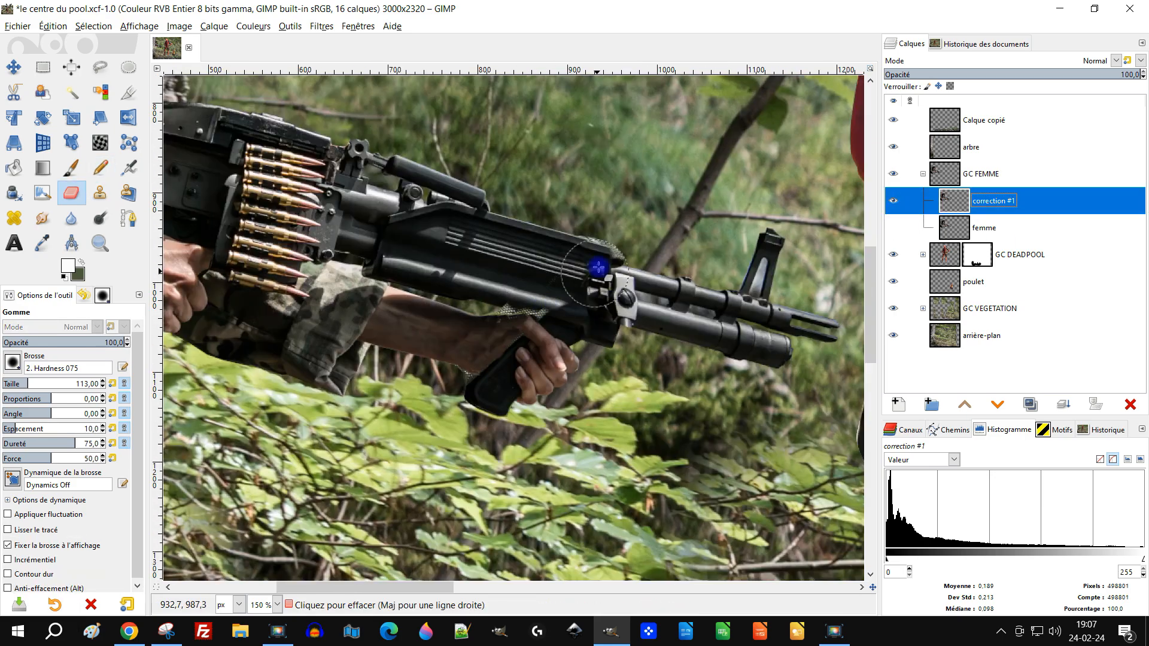
scroll(593, 281, up, 5)
drag(611, 317, 693, 339)
scroll(671, 335, down, 3)
scroll(389, 269, up, 4)
Outline the leftover strap pixels in the gap between the forearm and the gun, and delete them.
key(f)
click(357, 248)
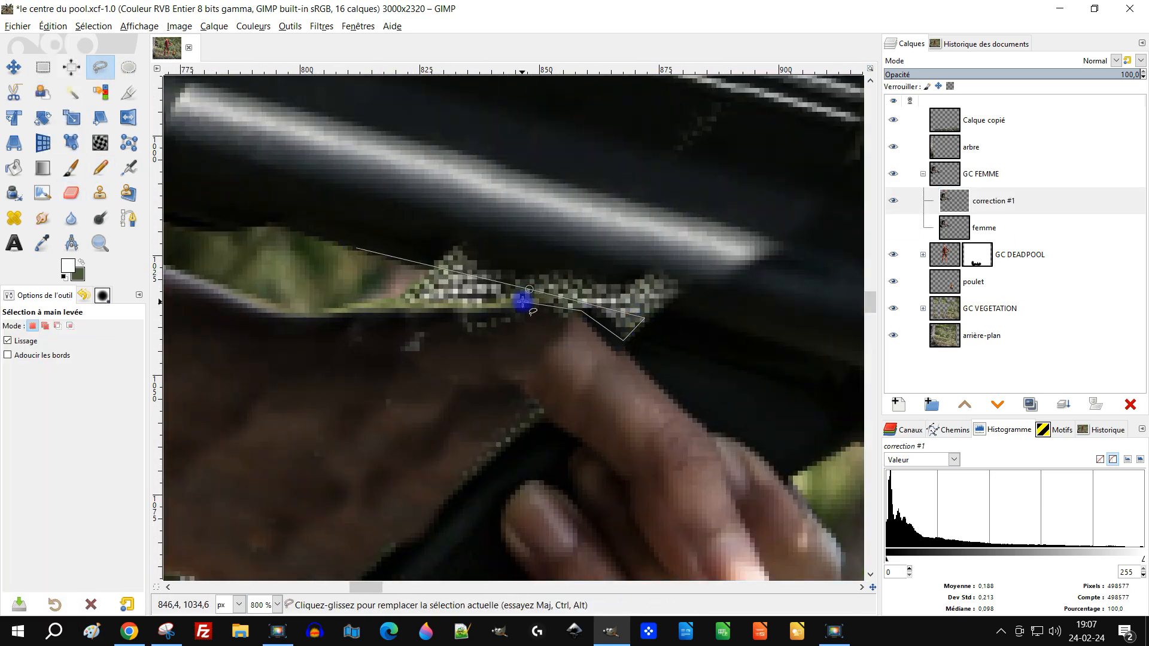
click(975, 205)
key(Delete)
scroll(604, 234, down, 3)
Invert the selection, clone the gun's dark underside over the remaining strap specks beside the gap, and clear the selection.
key(ctrl+i)
scroll(592, 236, up, 3)
key(c)
ctrl+click(428, 236)
click(500, 256)
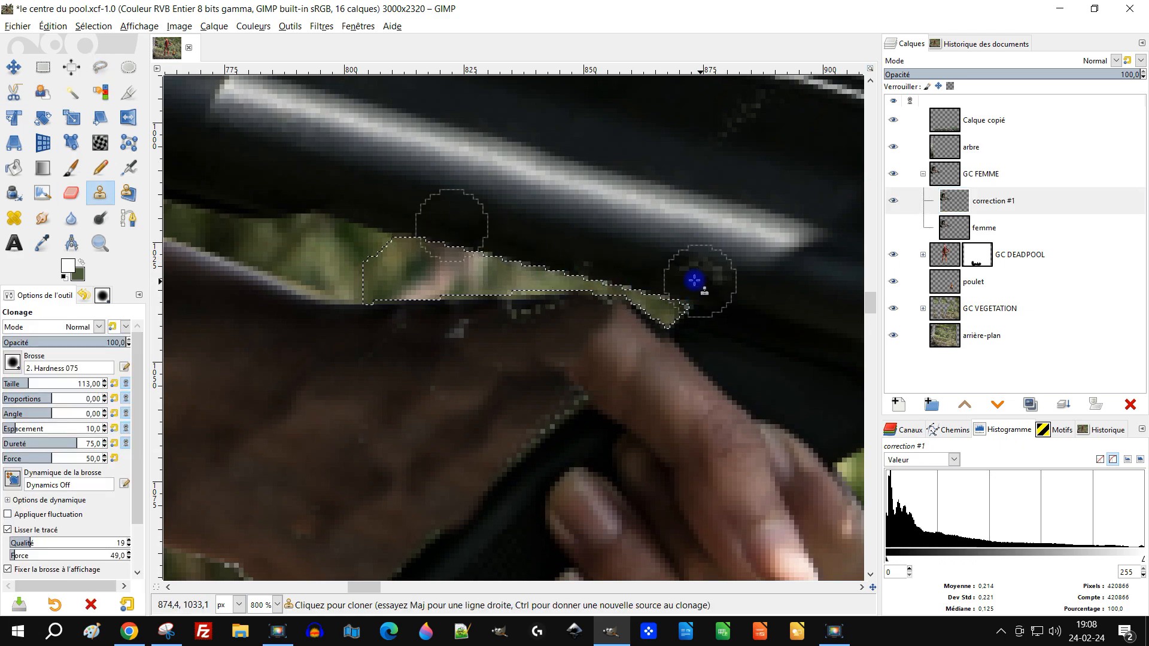
scroll(539, 258, down, 6)
key(ctrl+shift+a)
Try to heal the light specks on the woman's forearm using nearby skin as the source.
scroll(527, 261, up, 5)
click(22, 218)
scroll(538, 335, up, 1)
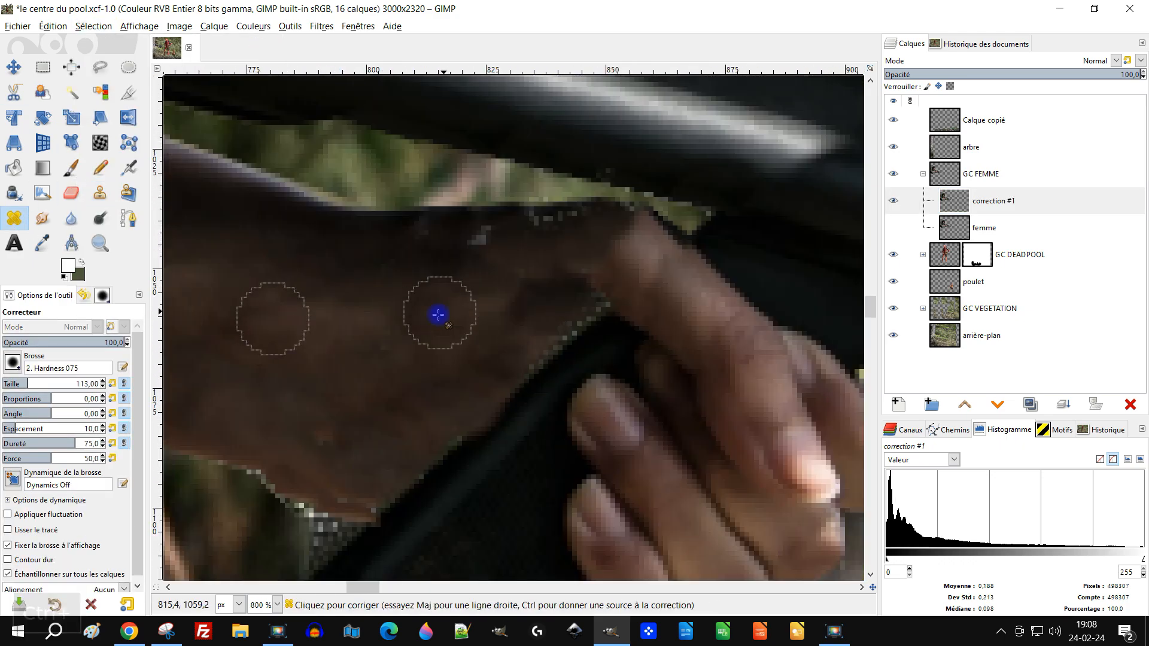
ctrl+click(462, 331)
click(243, 256)
key(ctrl+z)
Sample a dark tone and paint over the light specks along the forearm and pistol grip at reduced opacity.
scroll(539, 269, up, 2)
key(p)
ctrl+click(554, 265)
scroll(547, 340, down, 1)
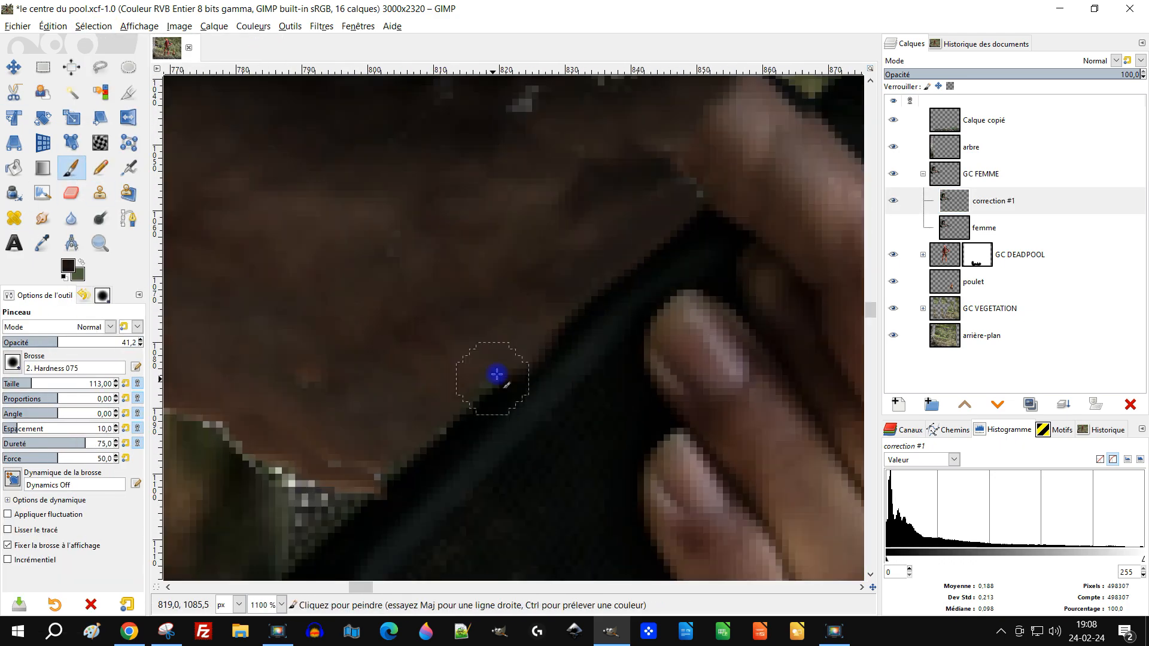
scroll(662, 199, down, 1)
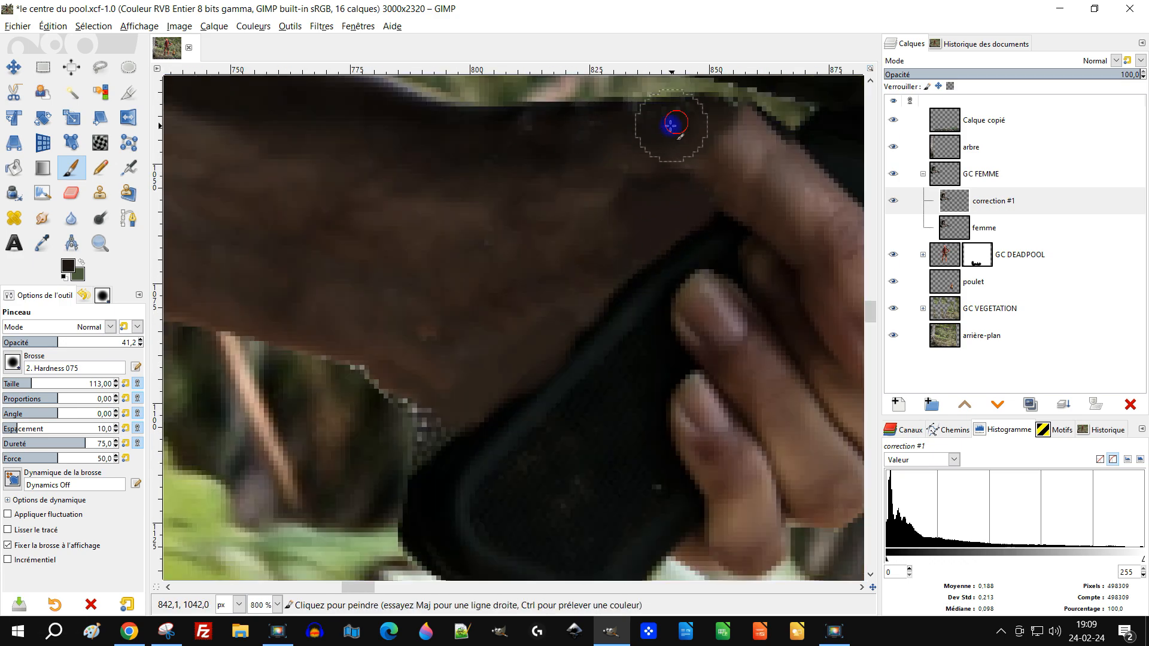
Repaint the pistol grip's edge with a straight stroke of its sampled dark tone, and ready the Healing tool for touch-ups.
scroll(610, 371, up, 3)
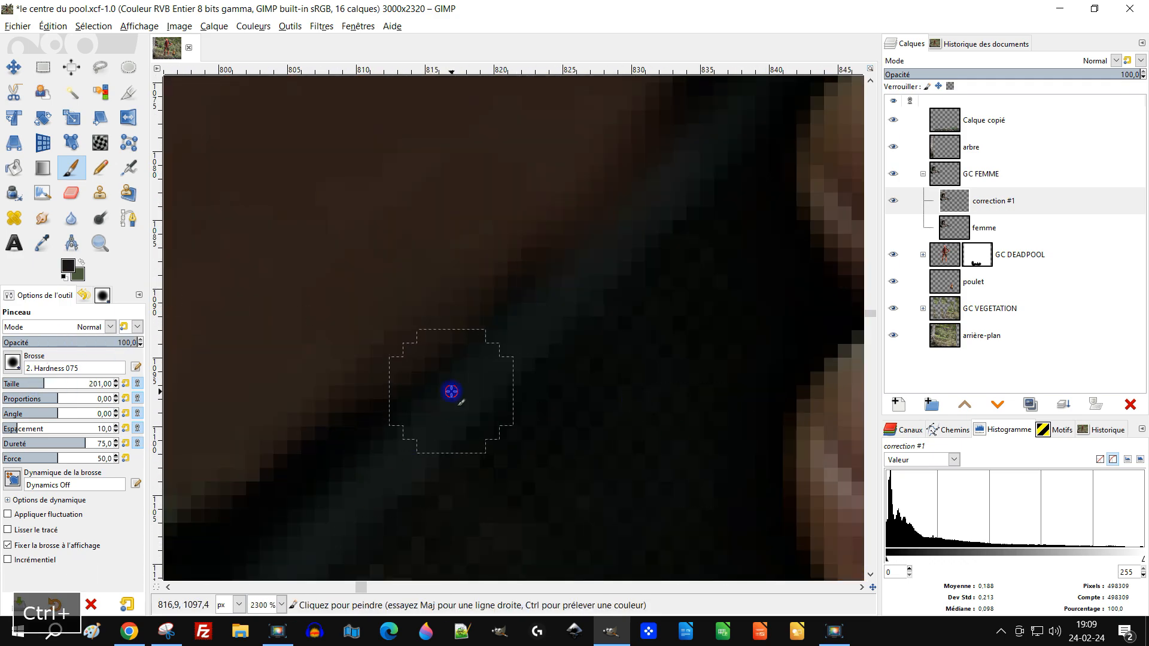
ctrl+click(452, 392)
shift+click(554, 255)
scroll(739, 172, down, 3)
scroll(743, 176, up, 4)
scroll(487, 419, down, 5)
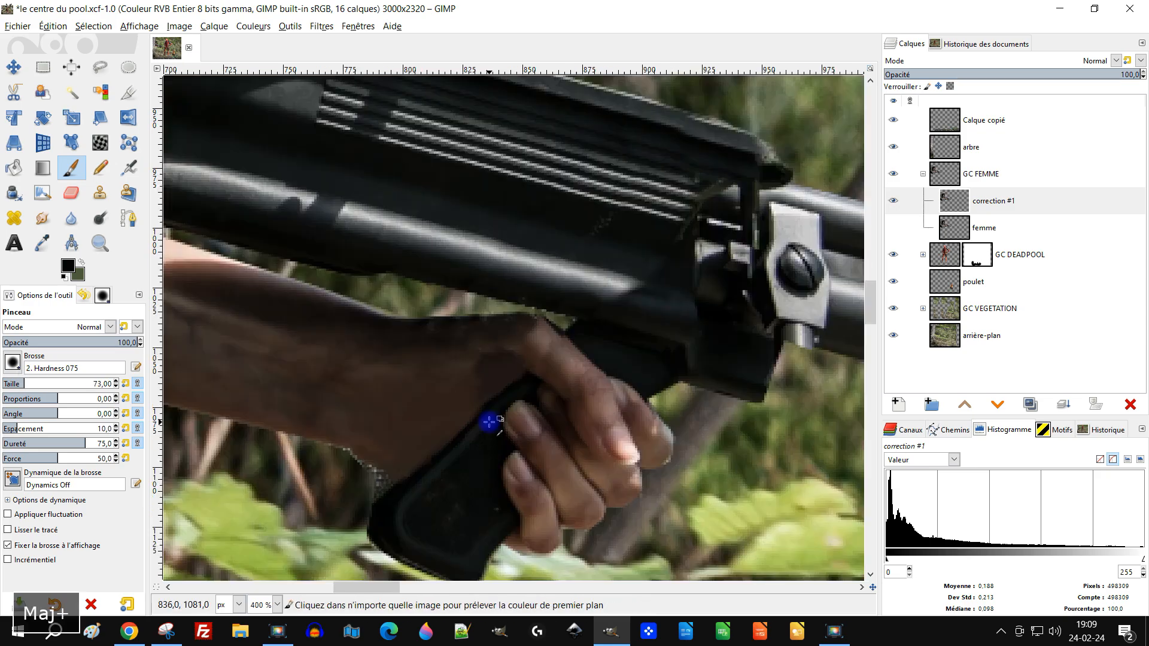
key(h)
scroll(663, 304, down, 4)
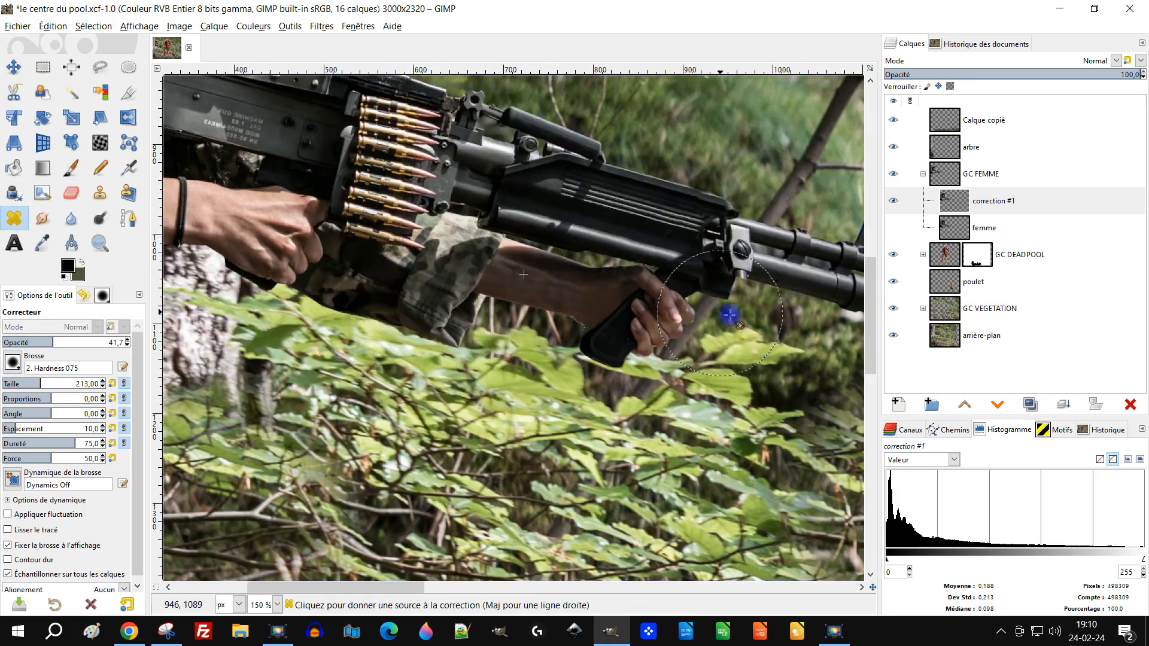
click(43, 67)
scroll(411, 185, down, 1)
scroll(449, 132, up, 4)
click(72, 93)
click(526, 210)
click(479, 198)
key(ctrl+shift+a)
Merge the correction #1 layer down into femme and erase the dark halo around the woman's hair at reduced opacity.
click(71, 193)
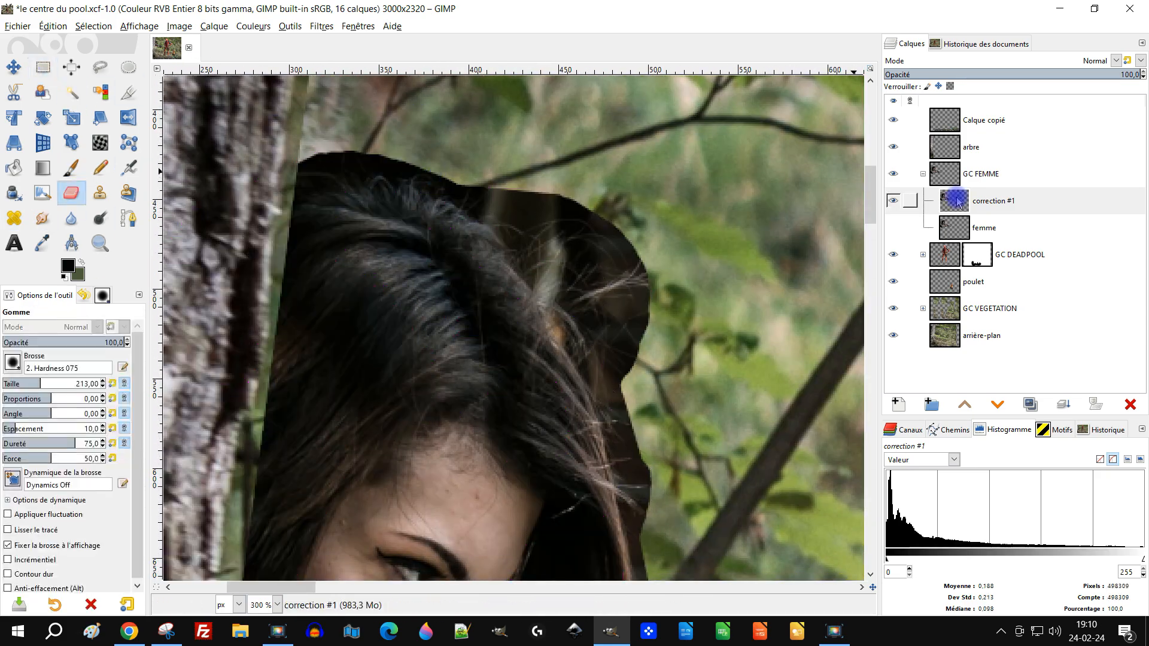
click(1063, 403)
scroll(515, 329, down, 3)
scroll(383, 240, up, 4)
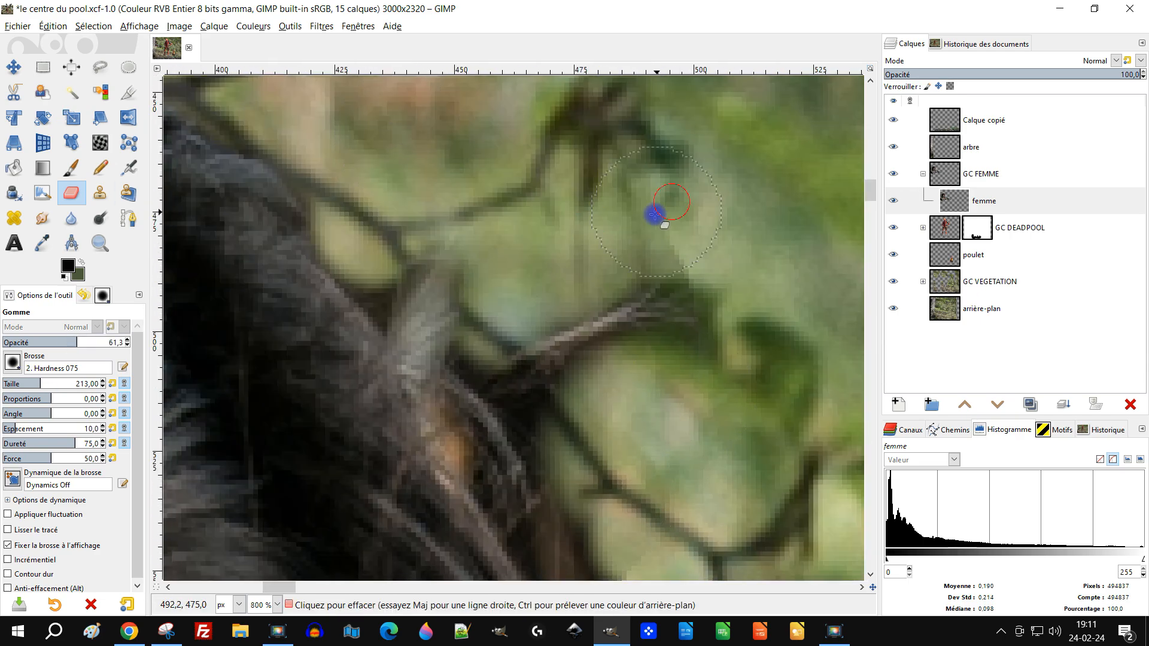
scroll(637, 254, down, 1)
scroll(626, 288, down, 3)
scroll(598, 197, up, 4)
scroll(496, 212, down, 3)
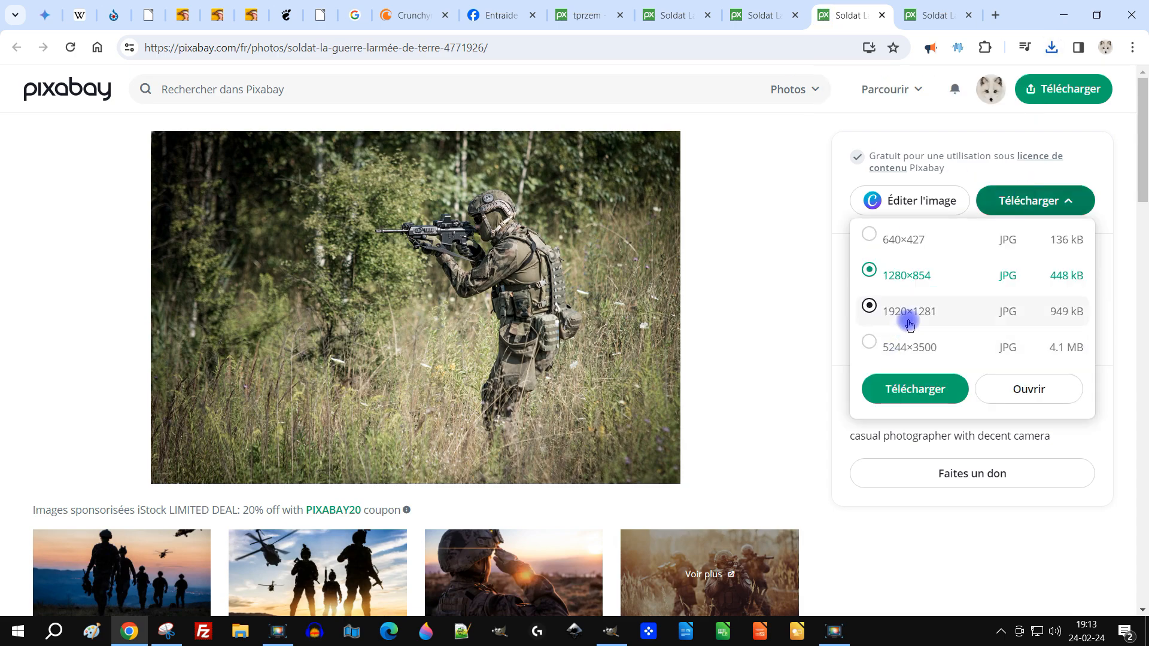
Switch to the Pixabay page in Chrome, download the forest soldier photo at 1920×1281, and go to the next soldier photo.
click(916, 389)
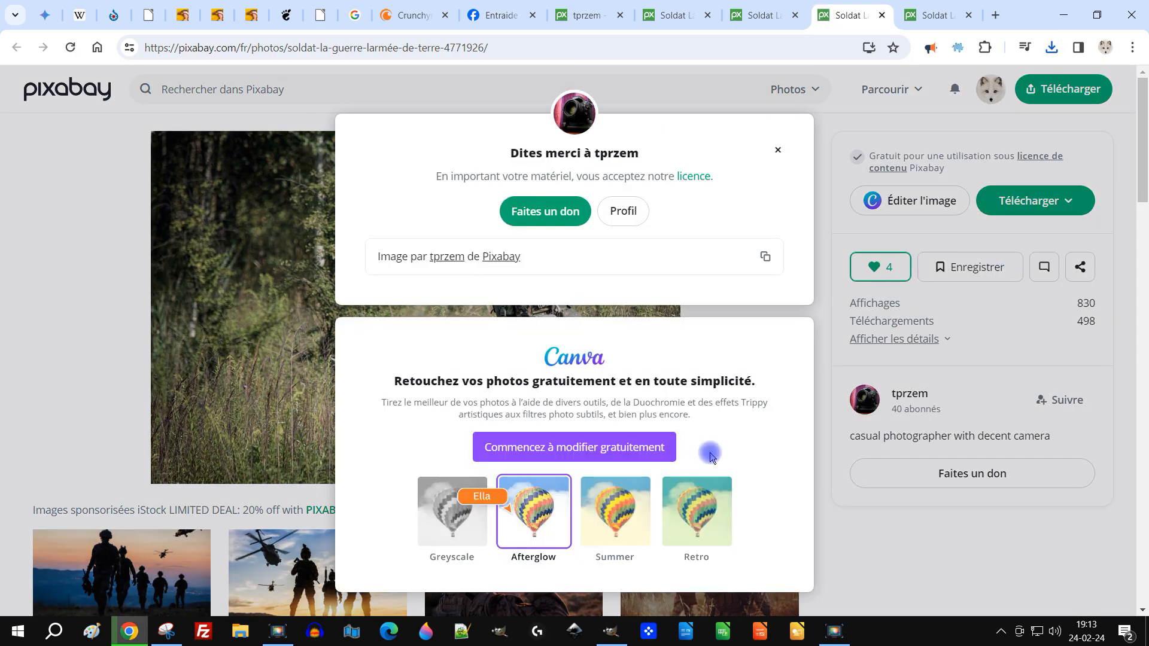
click(914, 16)
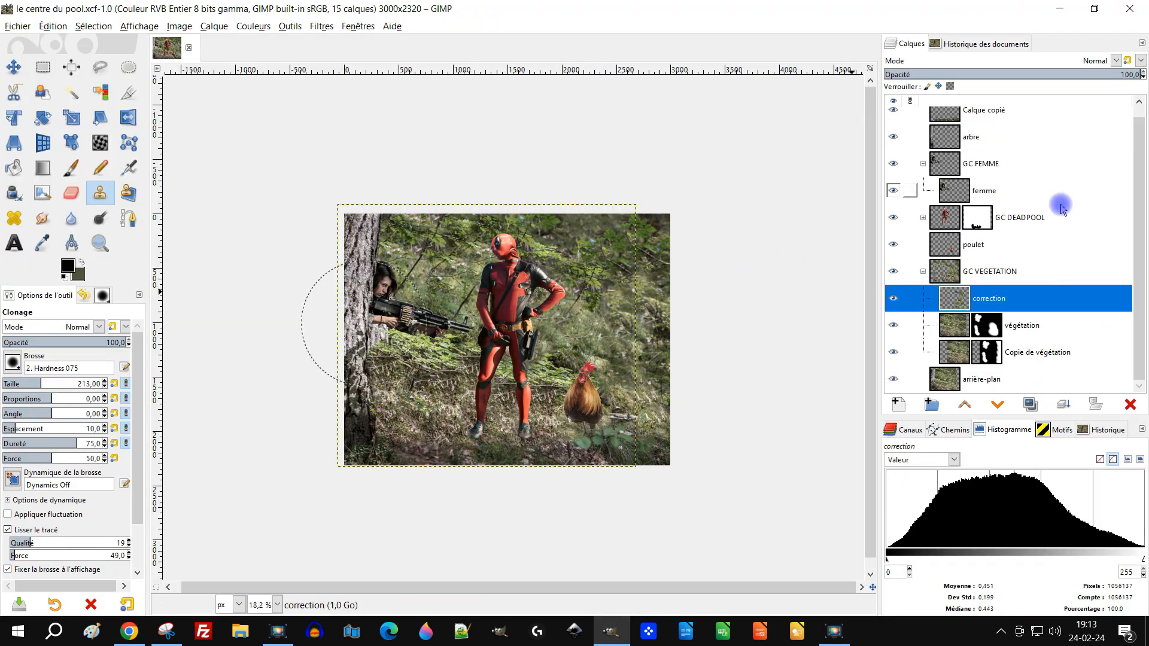
Back in GIMP, import soldier-4766439.jpg as a layer in the GC VEGETATION group and delete the Calque copié layer.
click(18, 26)
click(55, 89)
double_click(381, 282)
click(982, 120)
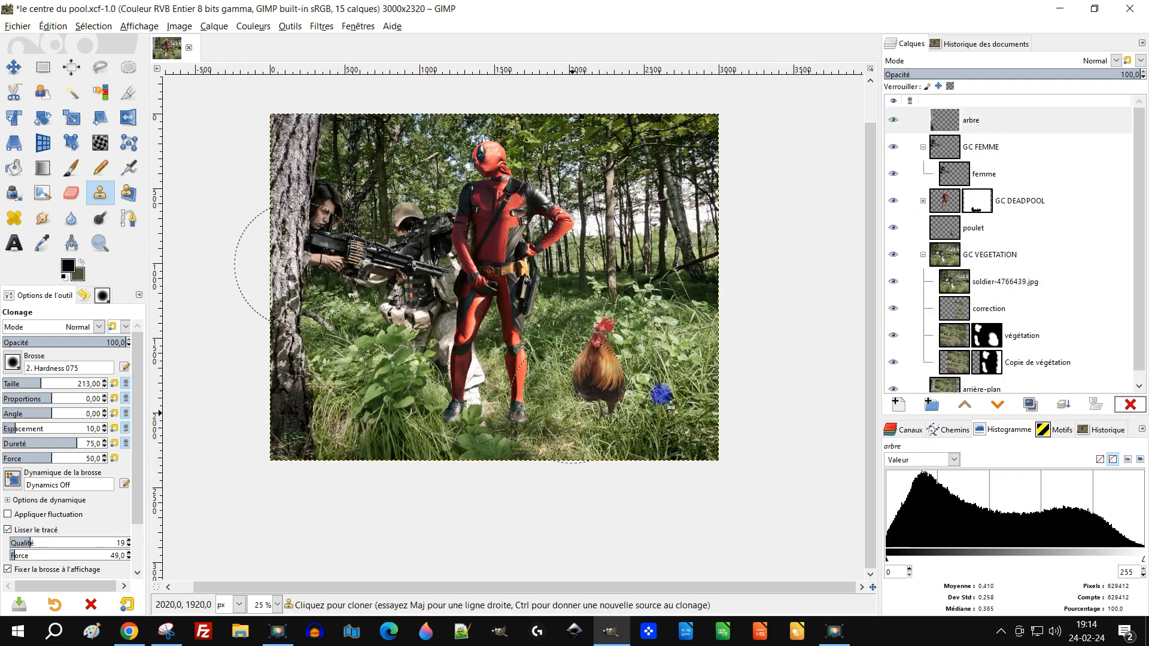
Move the soldier-4766439.jpg layer horizontally to the right.
key(m)
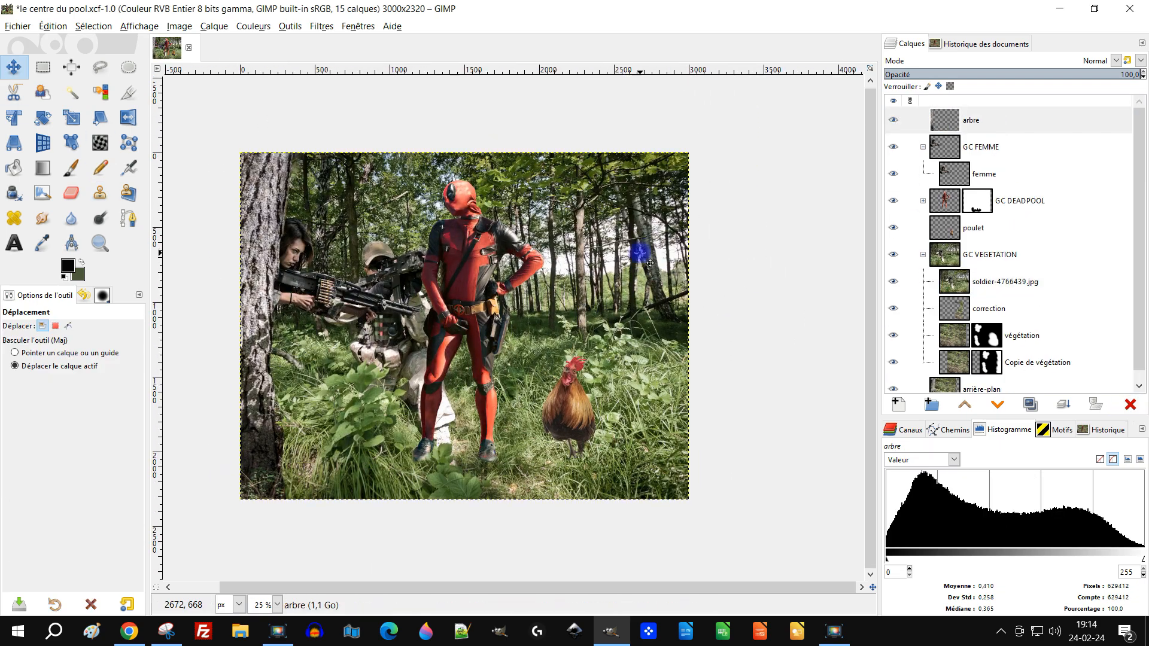
scroll(992, 383, down, 1)
click(1006, 272)
drag(636, 306, 670, 306)
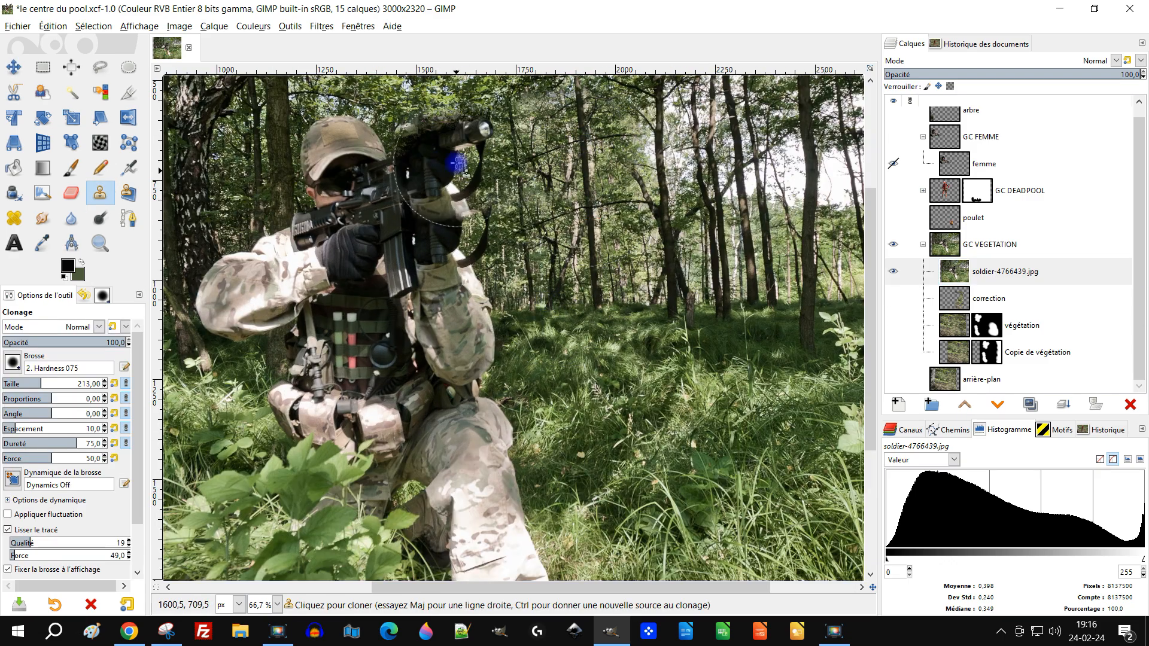
Clone surrounding forest and grass over the soldier on the soldier-4766439.jpg layer.
scroll(472, 306, down, 5)
drag(511, 392, 520, 446)
scroll(513, 328, up, 3)
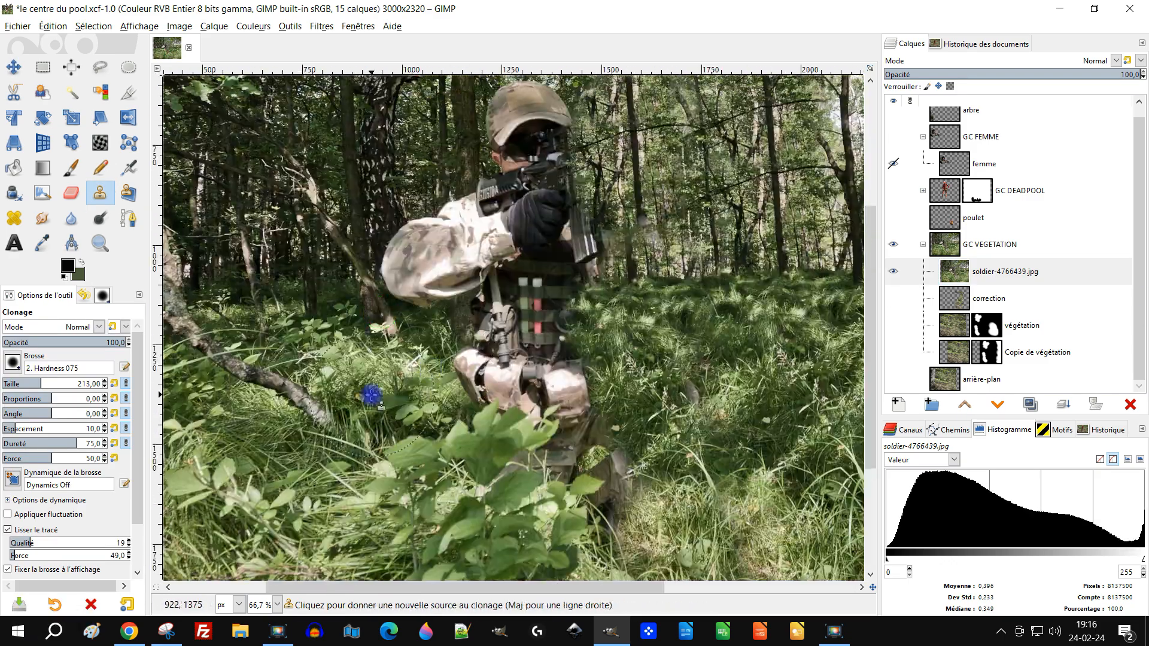
ctrl+click(372, 395)
scroll(419, 300, up, 2)
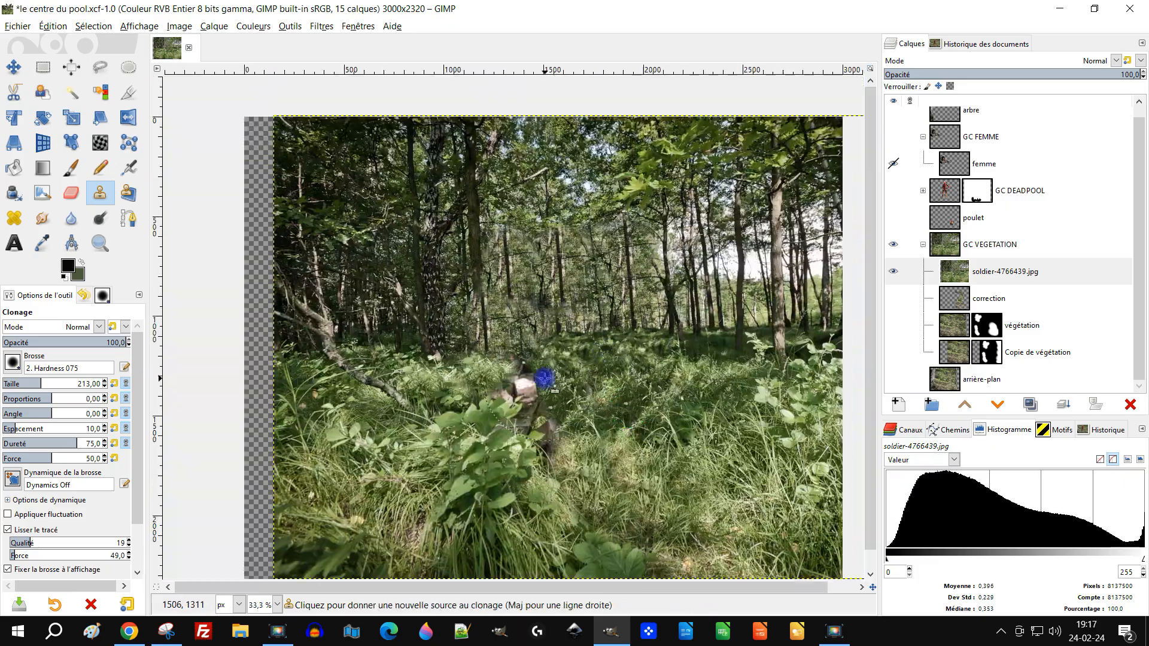
Show the montage layers again, delete the old vegetation and background layers, and rename soldier-4766439.jpg as arrière-plan.
shift+click(895, 191)
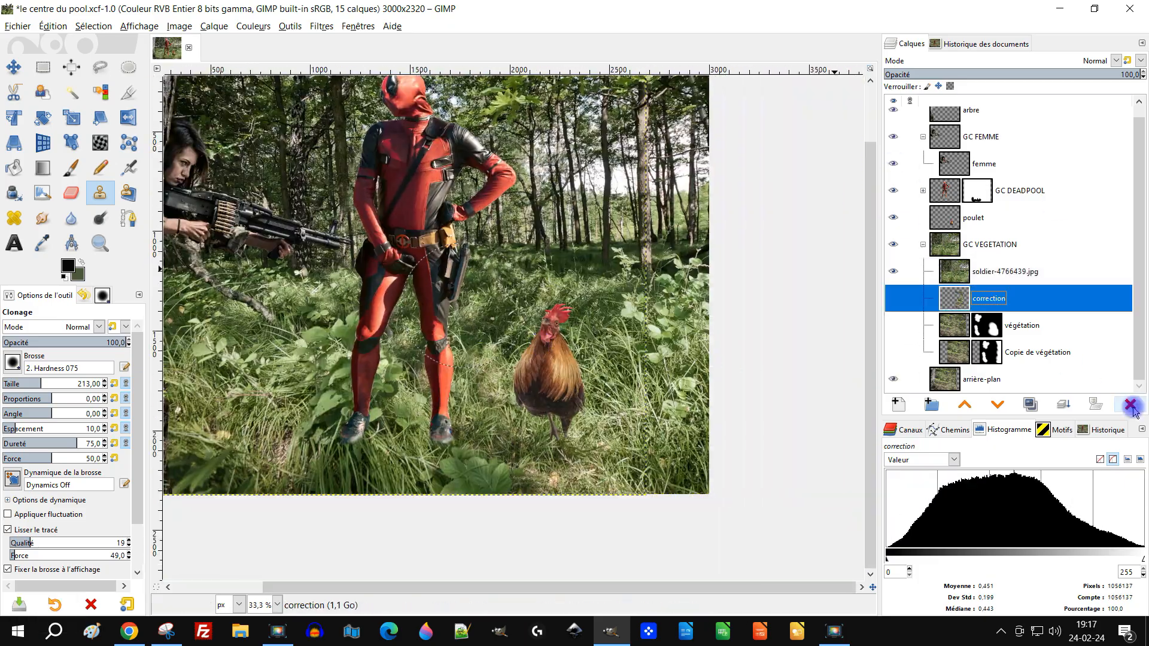
click(935, 309)
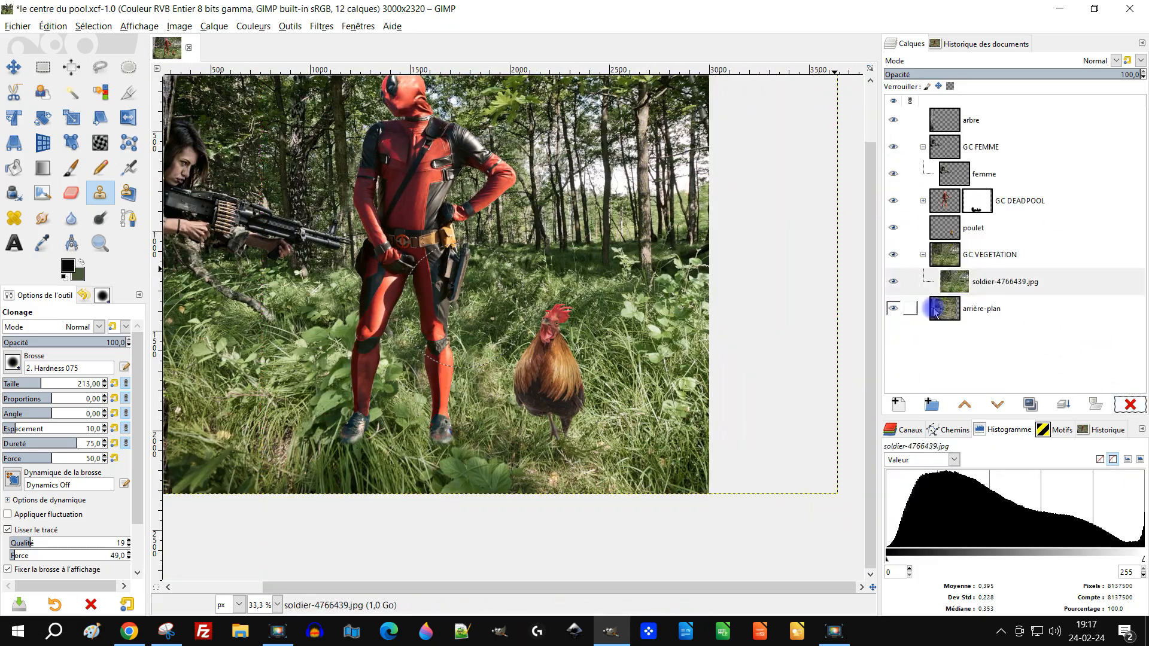
Expand GC DEADPOOL and paint black on its mask to hide Deadpool's feet and lower leg behind the foliage.
click(923, 201)
click(978, 201)
key(p)
key(d)
scroll(360, 467, up, 1)
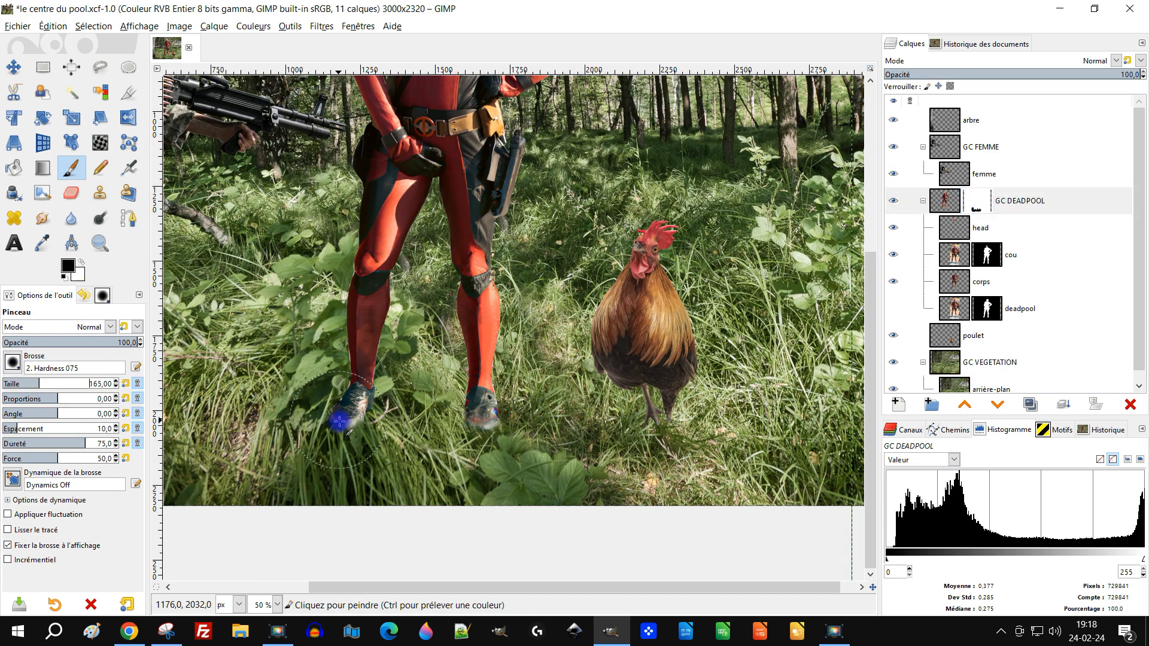
scroll(508, 452, down, 2)
scroll(549, 457, up, 8)
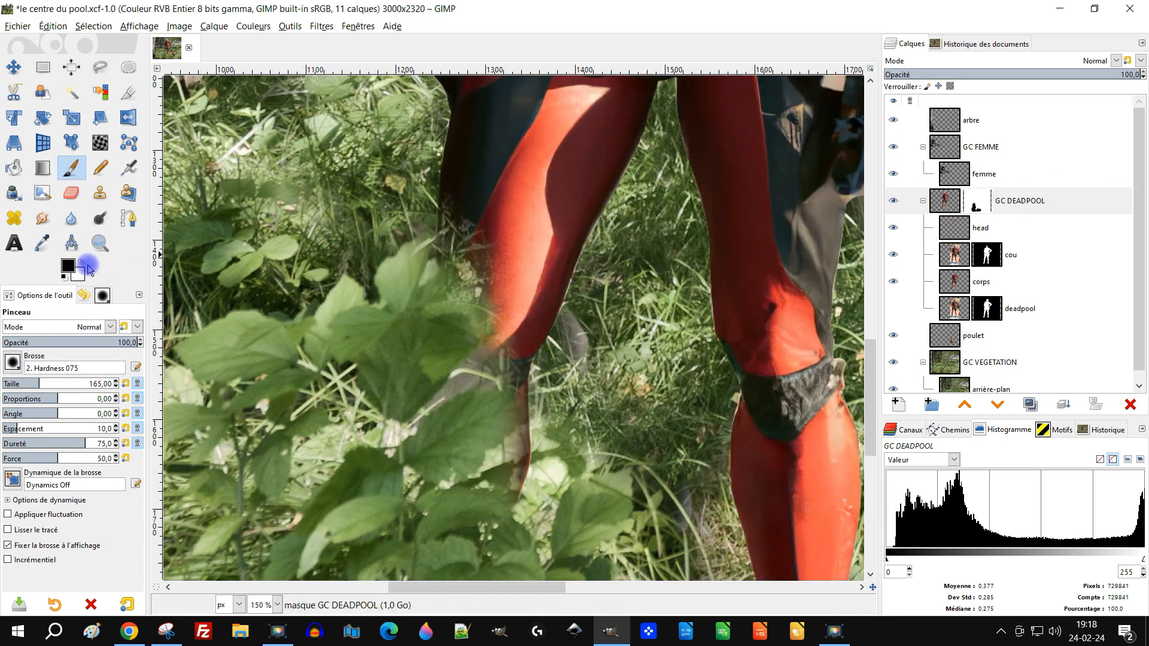
Paint white on the GC DEADPOOL mask to restore the parts of the leg around the leaves.
key(x)
scroll(372, 196, down, 2)
scroll(359, 383, up, 2)
drag(635, 407, 549, 419)
scroll(527, 467, up, 2)
scroll(739, 225, down, 2)
mouse_move(569, 249)
mouse_down()
mouse_move(508, 353)
mouse_move(572, 186)
mouse_up()
scroll(620, 217, down, 1)
scroll(533, 345, down, 7)
scroll(585, 354, up, 2)
Select the cou and deadpool layers in turn inside the GC DEADPOOL group, and save the image.
right_click(945, 203)
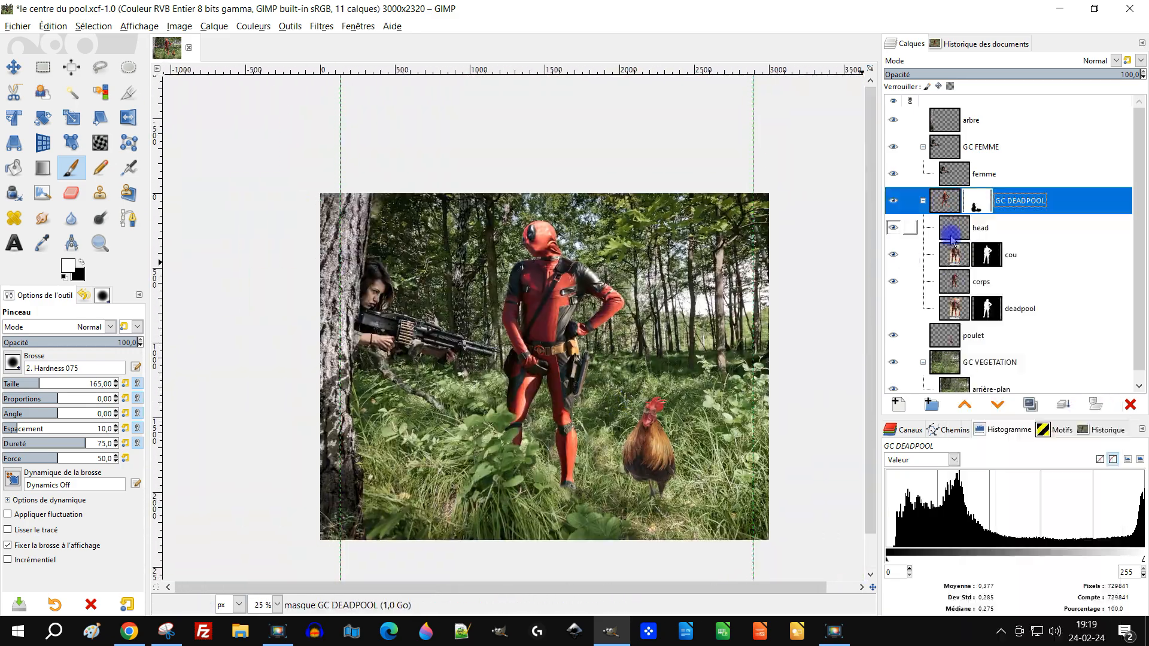
click(908, 260)
click(954, 255)
right_click(953, 311)
click(953, 310)
scroll(672, 341, up, 1)
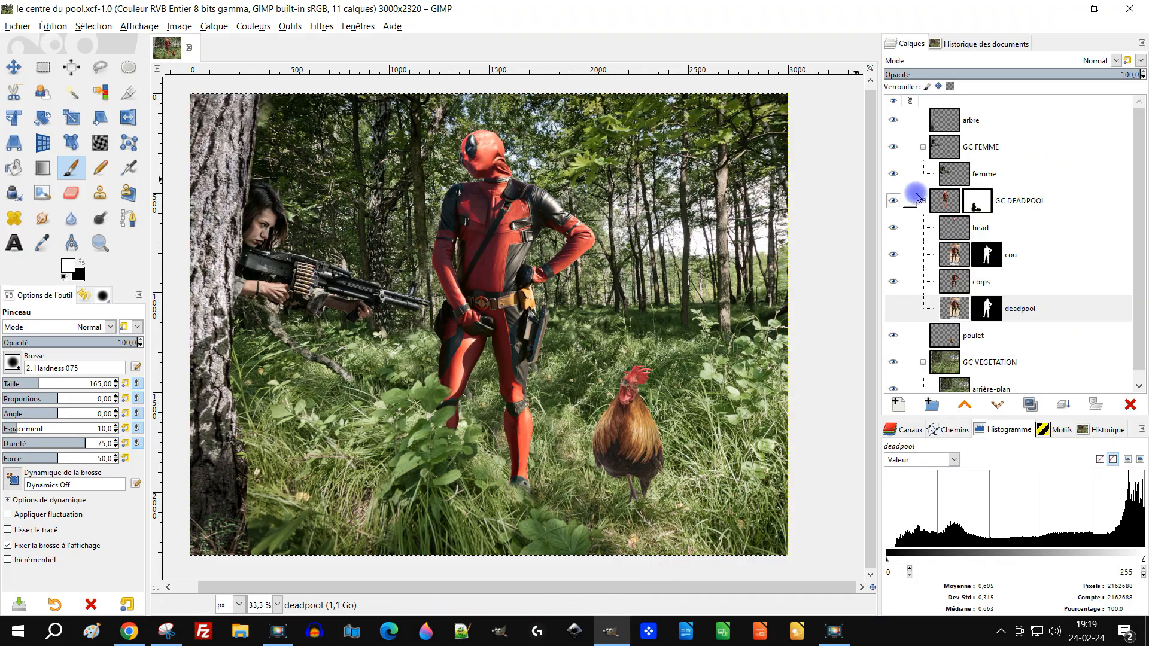
Duplicate the head layer and flip the copy horizontally.
click(982, 228)
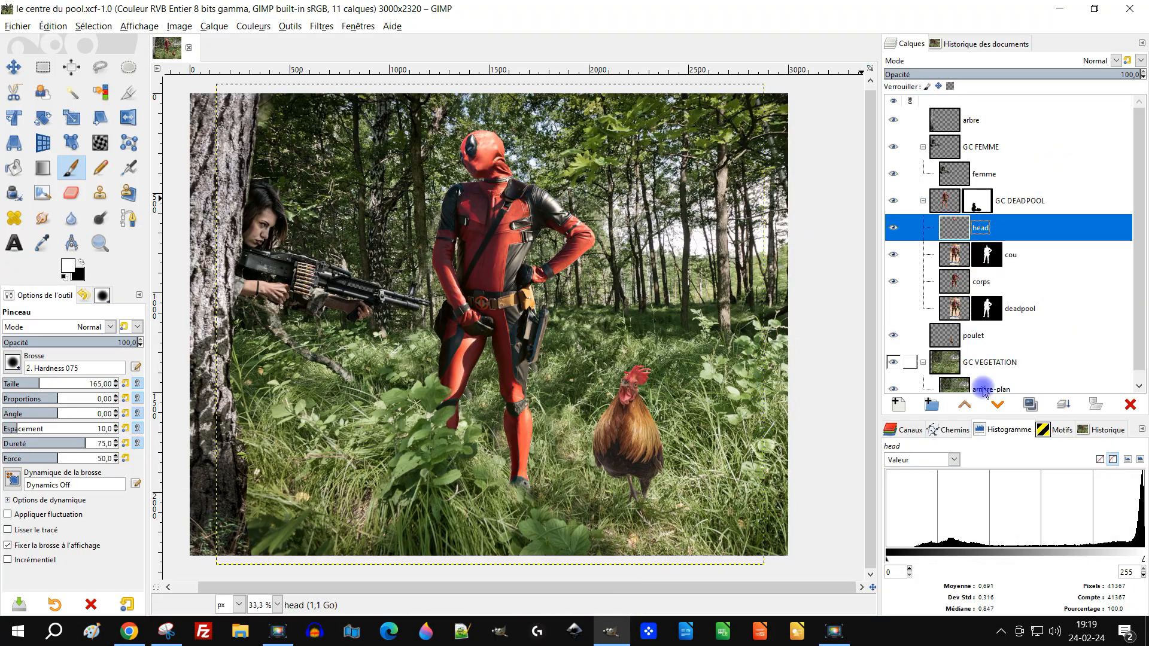
click(1031, 404)
click(1000, 231)
scroll(455, 155, up, 2)
click(214, 26)
click(274, 261)
click(129, 118)
click(428, 252)
Position the mirrored head copy beside the original head on Deadpool's neck.
click(14, 117)
click(430, 253)
drag(430, 253, 496, 251)
scroll(571, 252, up, 1)
click(15, 67)
drag(240, 225, 430, 234)
scroll(429, 234, down, 4)
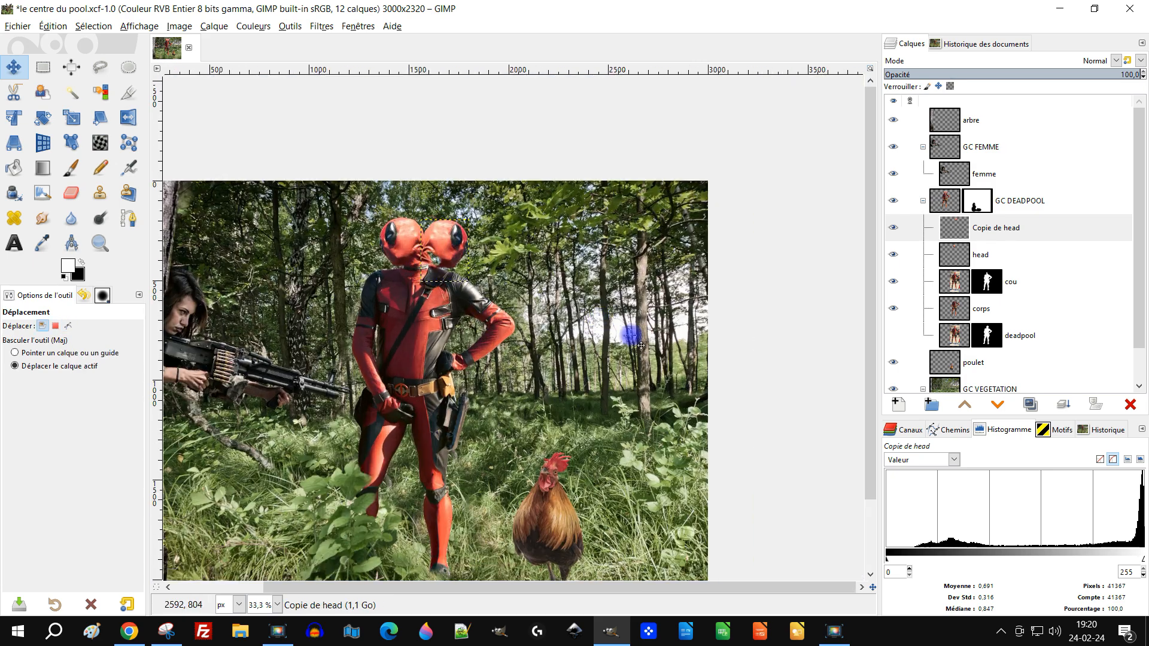
Add a layer group named GC SOLDAT HOMME above arbre, and rename the GC FEMME group as GC SOLDAT FEMME.
scroll(1051, 135, down, 1)
click(932, 404)
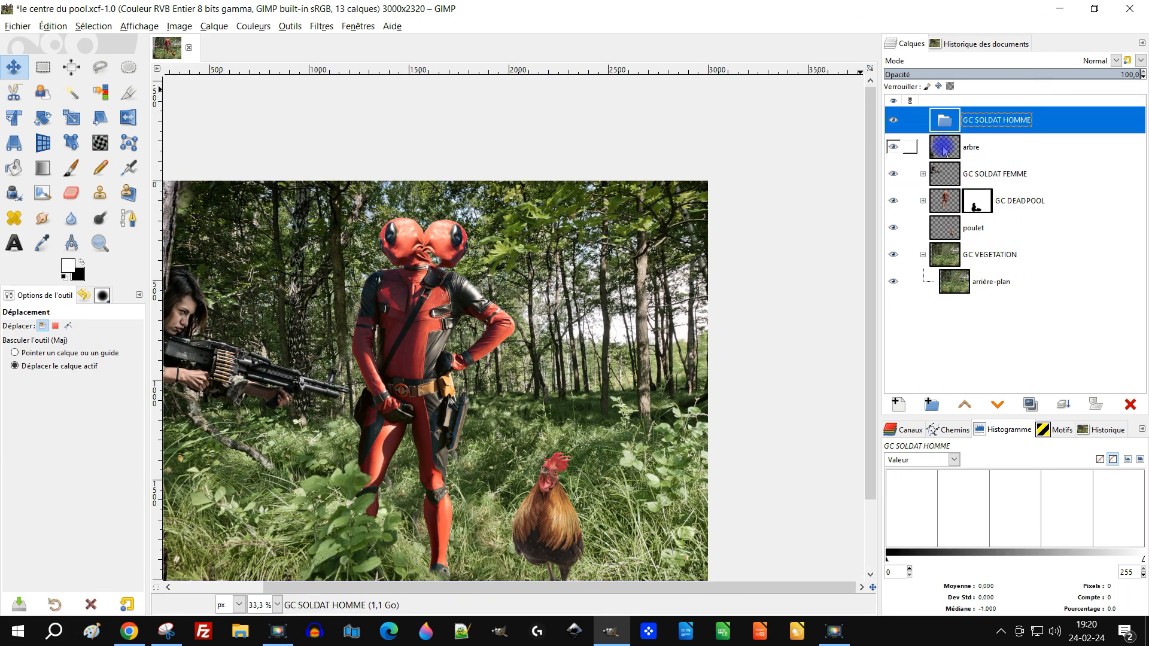
Import soldier-4771926.jpg as a layer in the GC SOLDAT HOMME group and scale it down proportionally over the scene.
key(ctrl+alt+o)
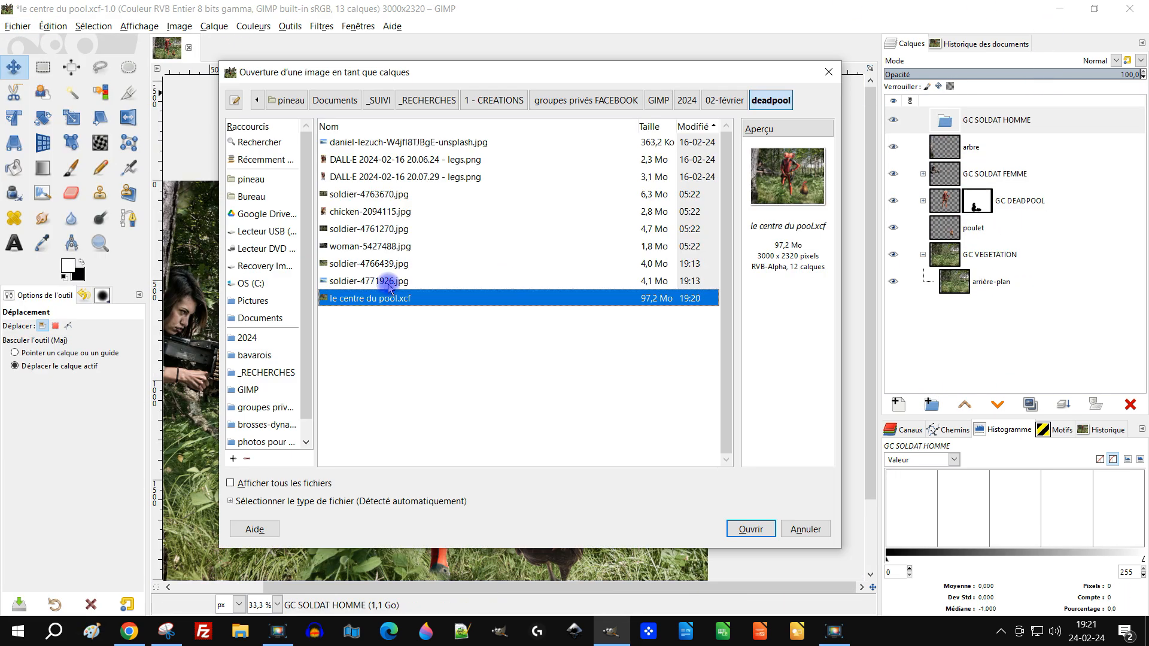
click(750, 529)
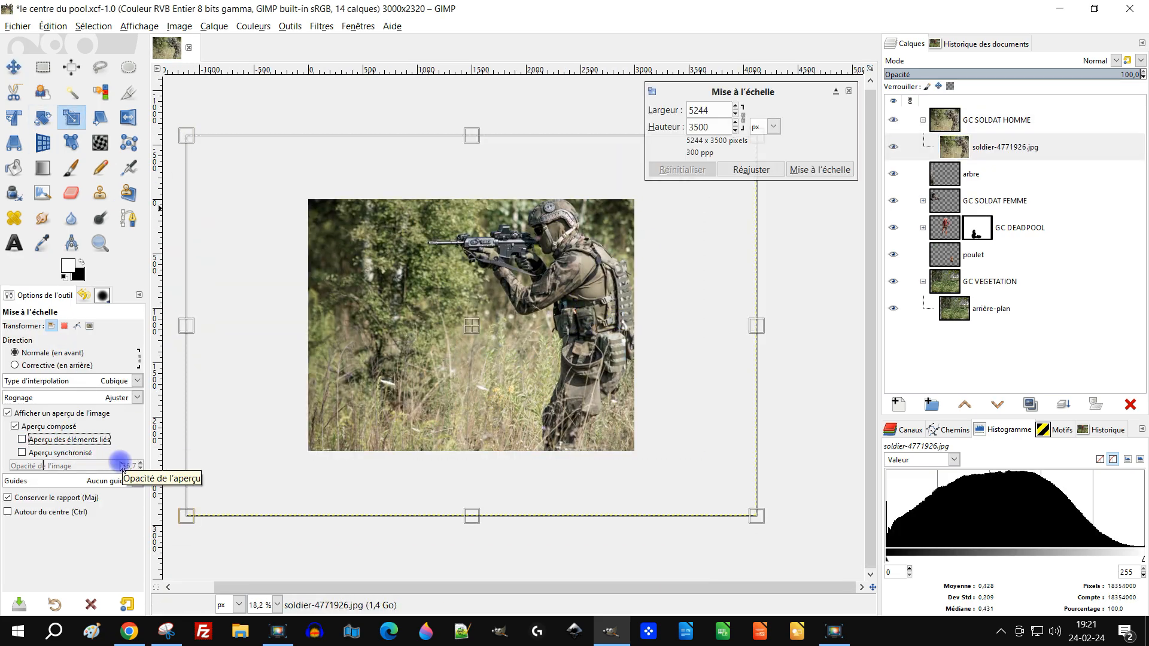
click(15, 427)
drag(52, 442, 80, 441)
drag(186, 135, 376, 261)
drag(566, 389, 526, 310)
scroll(526, 310, up, 1)
drag(181, 150, 204, 168)
drag(454, 335, 492, 313)
drag(234, 479, 222, 486)
click(820, 170)
Move the soldier layer so that the soldier stands near the image's right edge.
click(14, 67)
drag(609, 307, 541, 309)
scroll(533, 284, up, 1)
Select a 1419 × 1872 px rectangle around the soldier, delete the photo outside it and clear the selection.
click(100, 67)
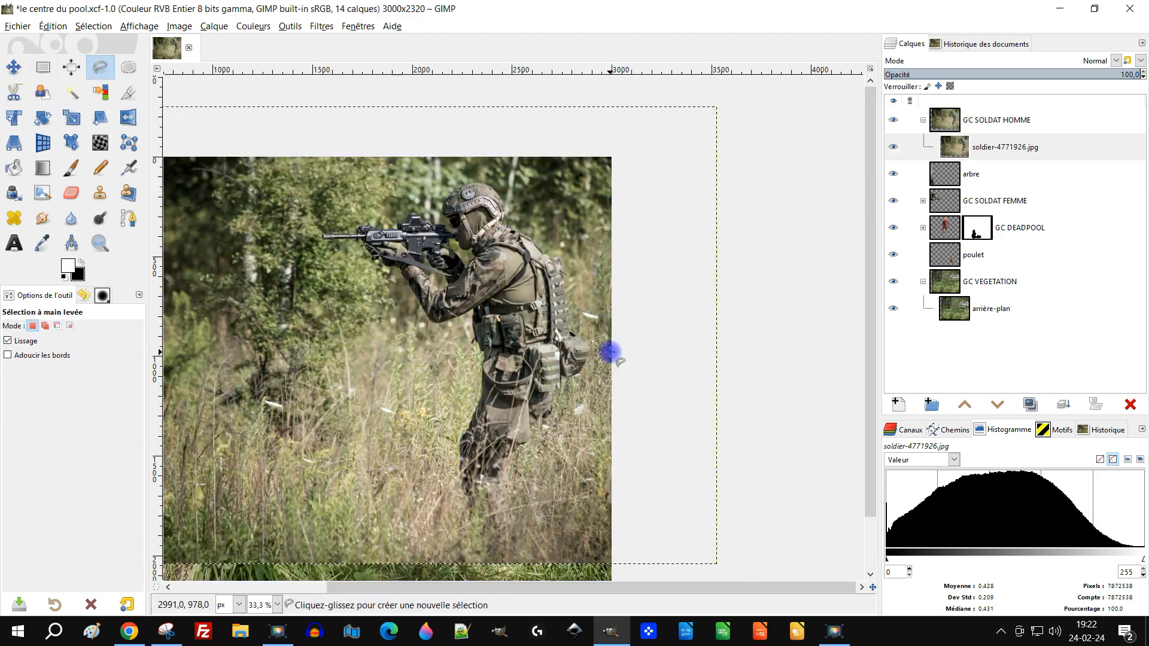
key(r)
drag(314, 168, 597, 533)
click(94, 26)
click(114, 74)
right_click(963, 150)
click(952, 141)
key(Delete)
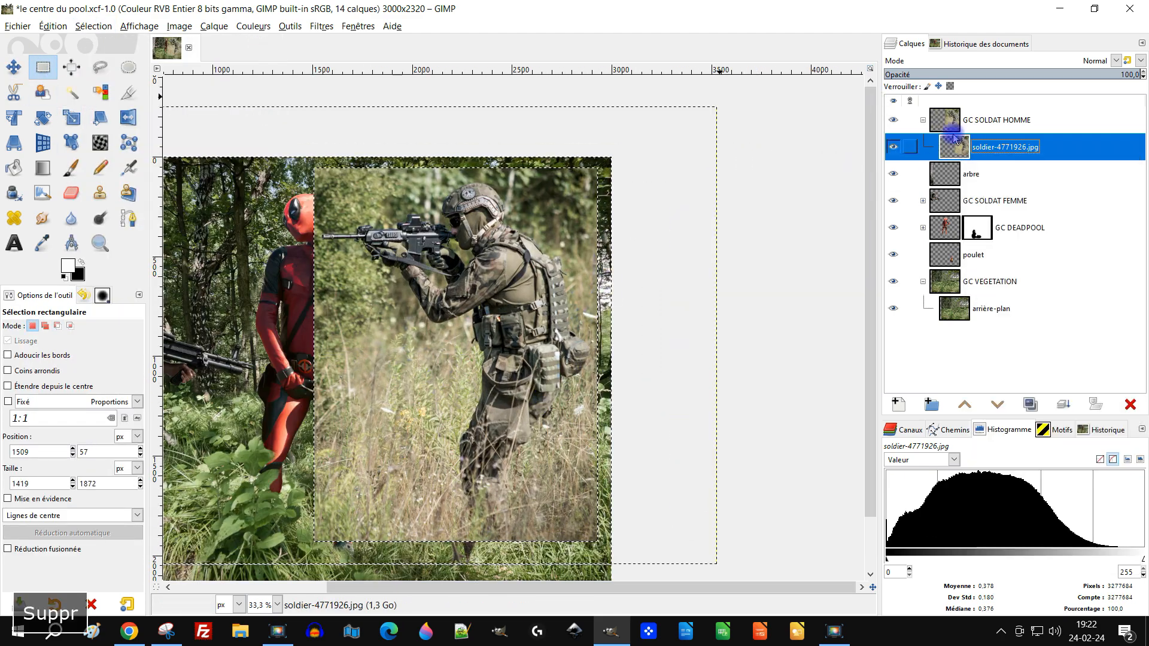
key(ctrl+shift+a)
Outline the blurred background around the soldier's rifle with the free selection tool and delete it.
click(100, 67)
scroll(497, 327, up, 4)
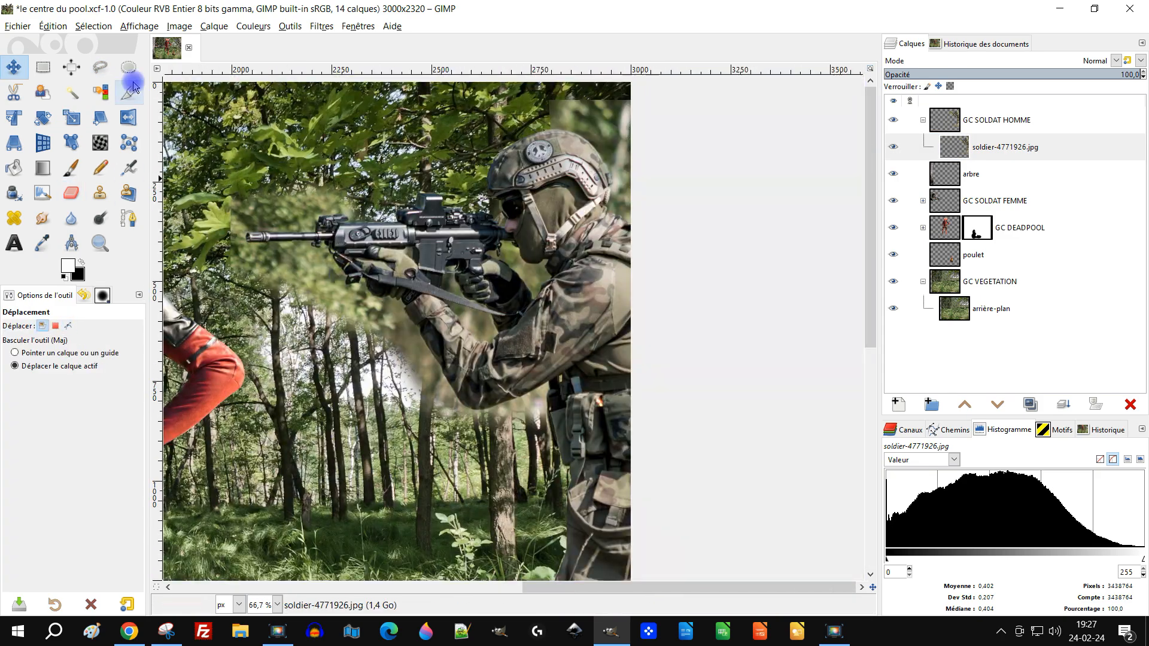
click(100, 67)
scroll(213, 199, up, 3)
key(Escape)
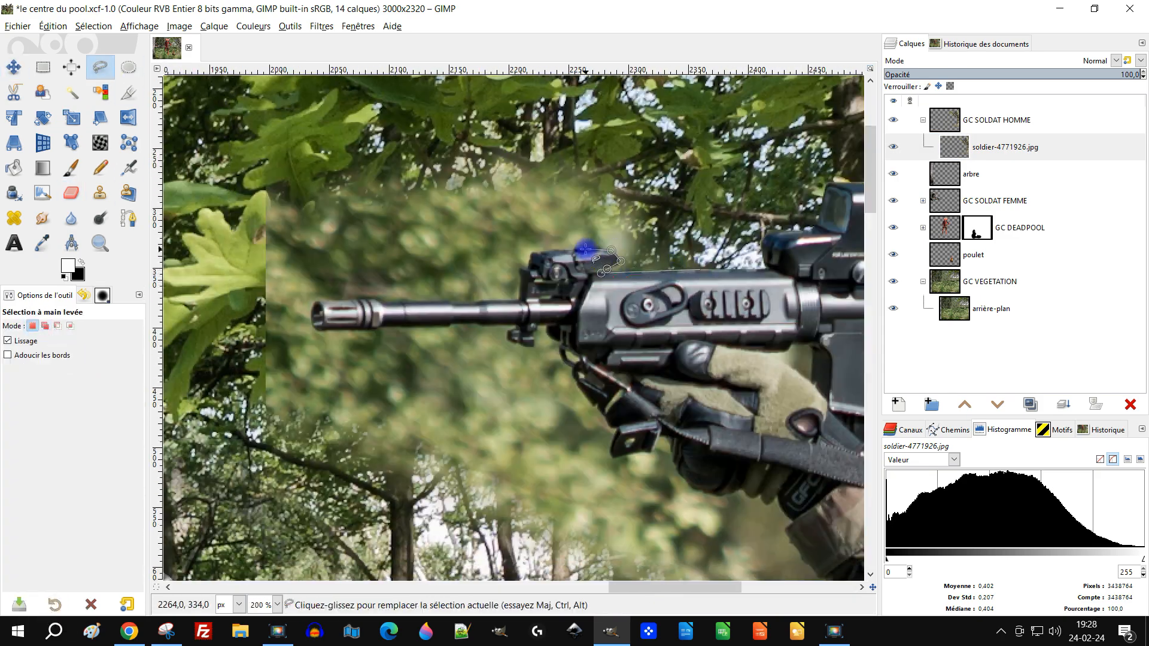
key(Delete)
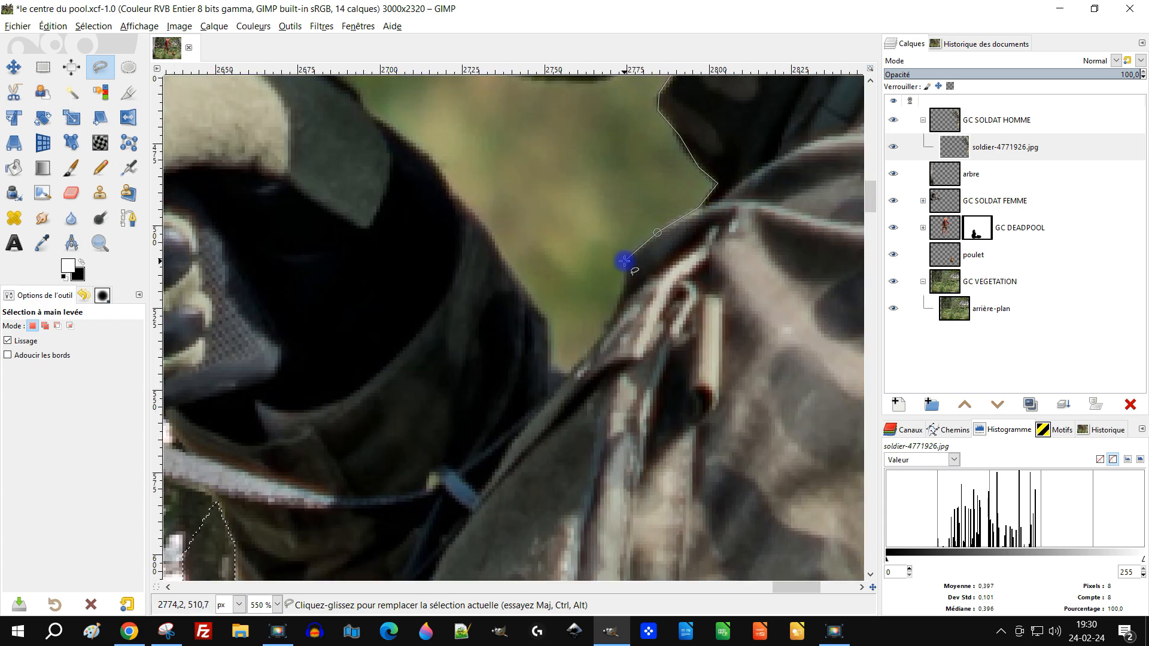
Outline the background gap between the soldier's gloved hand, mask and arm, and delete it.
click(476, 216)
click(452, 191)
drag(451, 191, 516, 478)
click(489, 440)
click(427, 391)
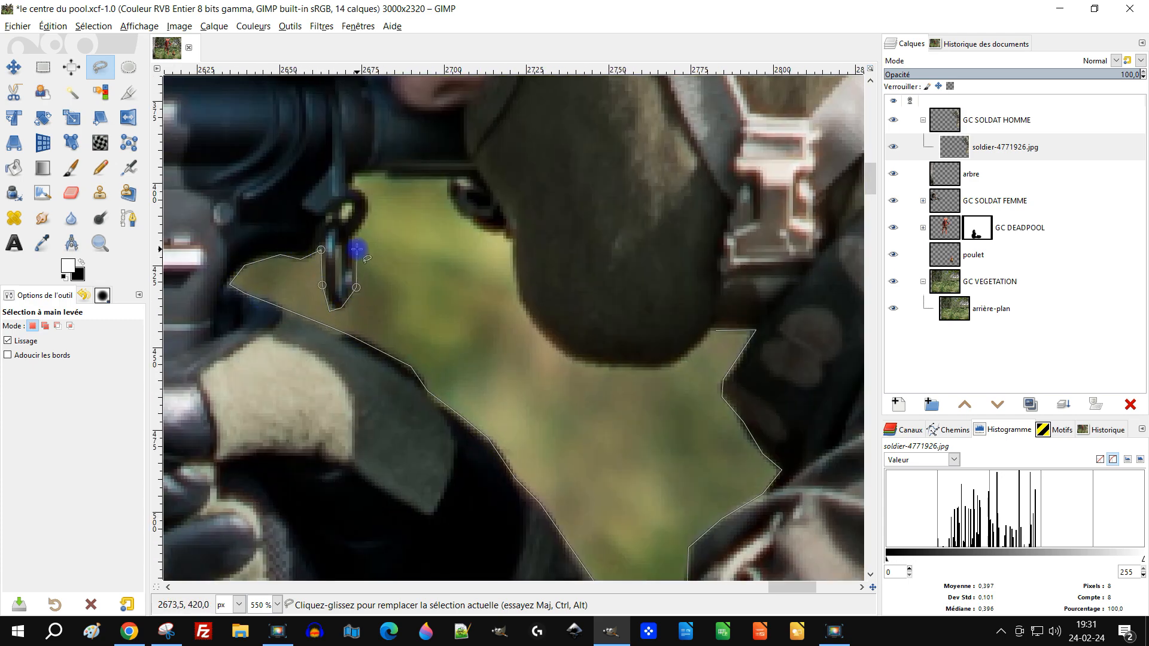
click(692, 367)
click(716, 330)
key(Delete)
scroll(692, 359, down, 5)
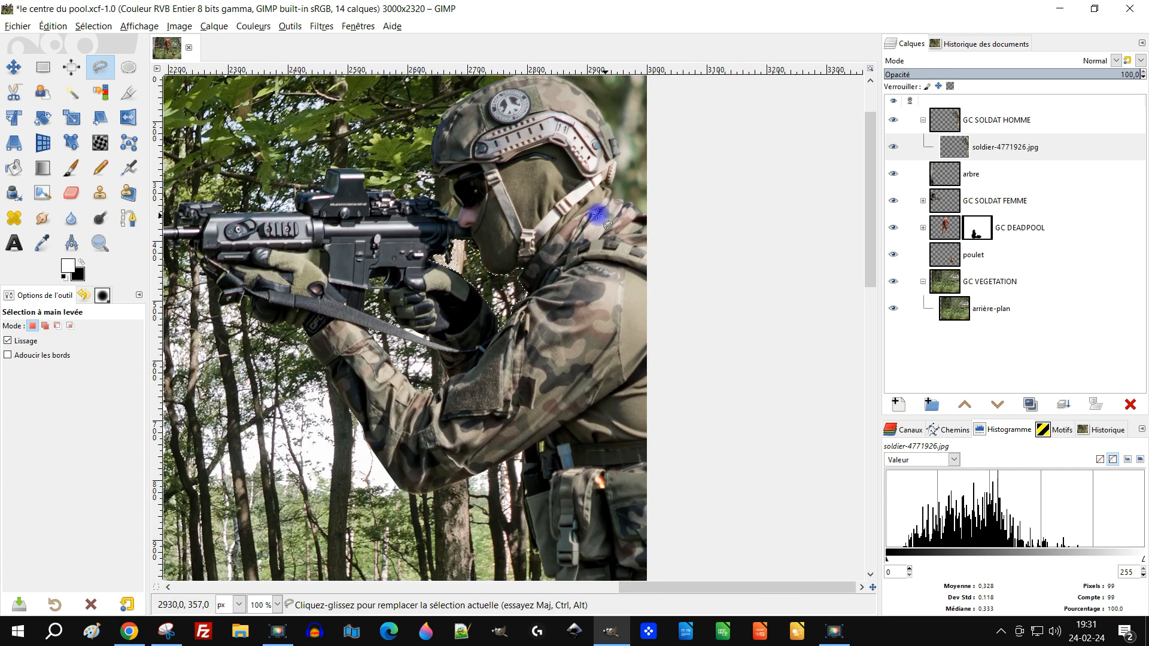
Trace the back of the soldier's helmet, neck and shoulder with the free selection tool and delete the background behind them.
scroll(579, 102, up, 3)
click(425, 242)
click(457, 239)
click(670, 390)
click(699, 456)
drag(699, 456, 608, 311)
click(612, 338)
click(595, 350)
click(600, 361)
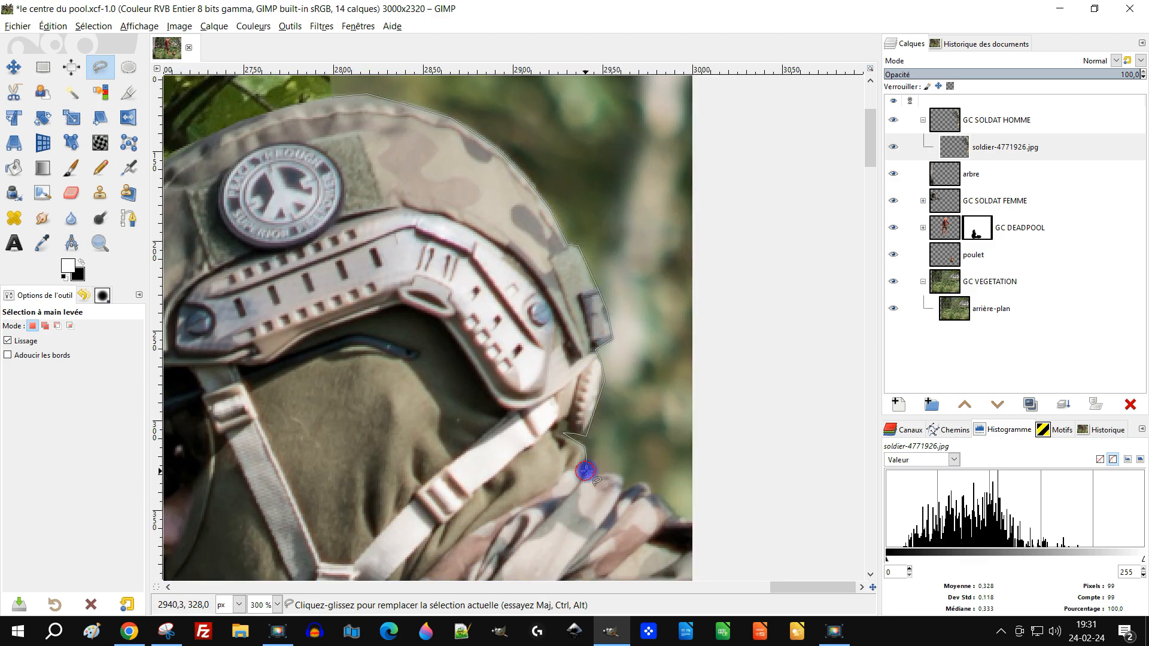
click(652, 492)
scroll(762, 406, down, 3)
click(818, 378)
scroll(603, 262, up, 4)
click(664, 423)
key(Delete)
Save the image and clear the selection.
scroll(685, 223, down, 9)
key(ctrl+s)
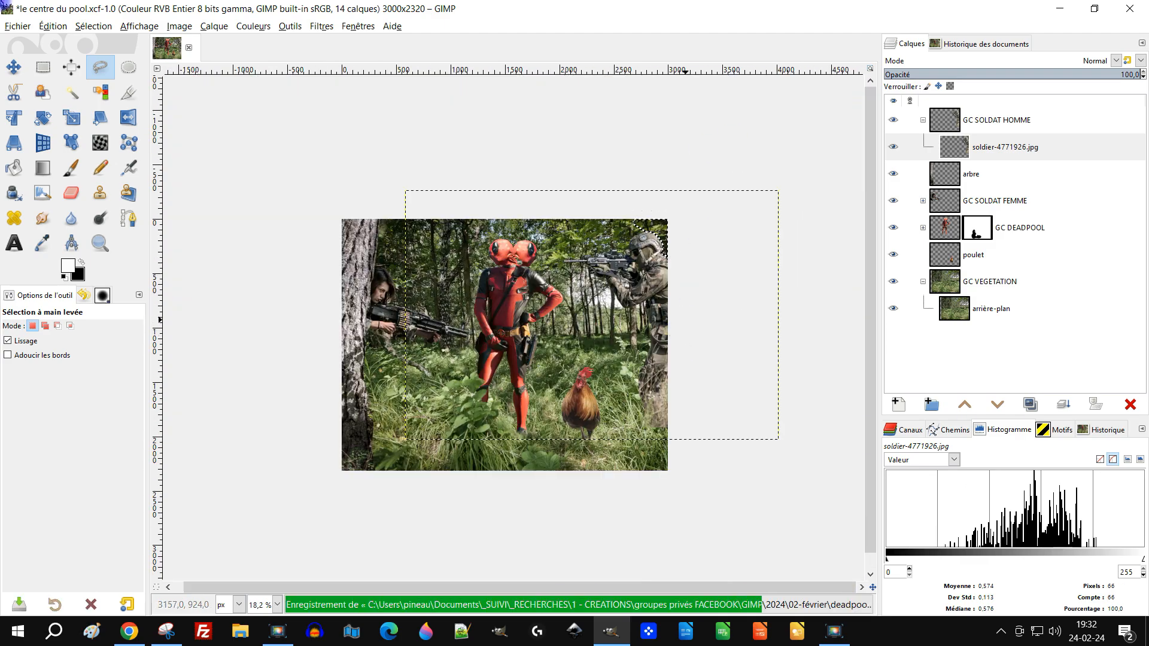
click(93, 26)
click(107, 55)
Erase the dry grass around the soldier's lower legs on the soldier-4771926.jpg layer with a 165 px brush.
scroll(715, 421, up, 4)
click(957, 146)
click(72, 194)
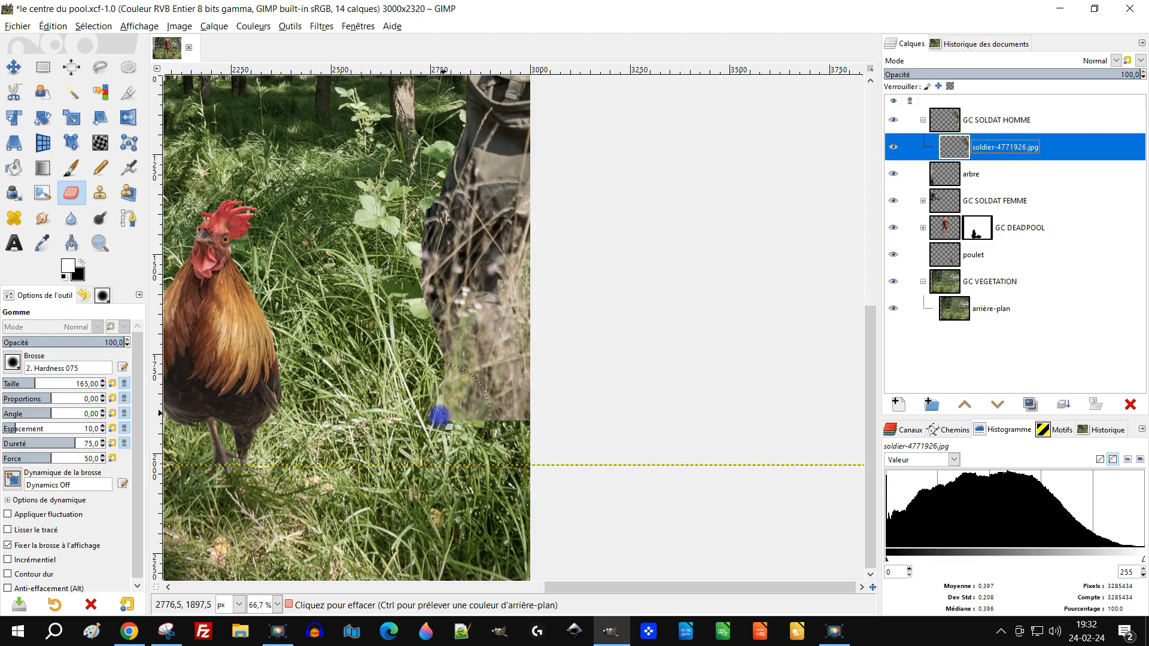
drag(410, 357, 445, 422)
Copy a rectangle of arrière-plan vegetation at the soldier's feet and paste it as an image-sized layer above GC SOLDAT HOMME.
scroll(561, 259, up, 1)
click(991, 309)
click(43, 67)
drag(397, 175, 539, 439)
key(ctrl+c)
key(ctrl+v)
drag(968, 310, 967, 110)
right_click(942, 121)
click(1039, 321)
Erase the edge of the pasted vegetation over the soldier's leg, and undo the last stroke.
click(71, 193)
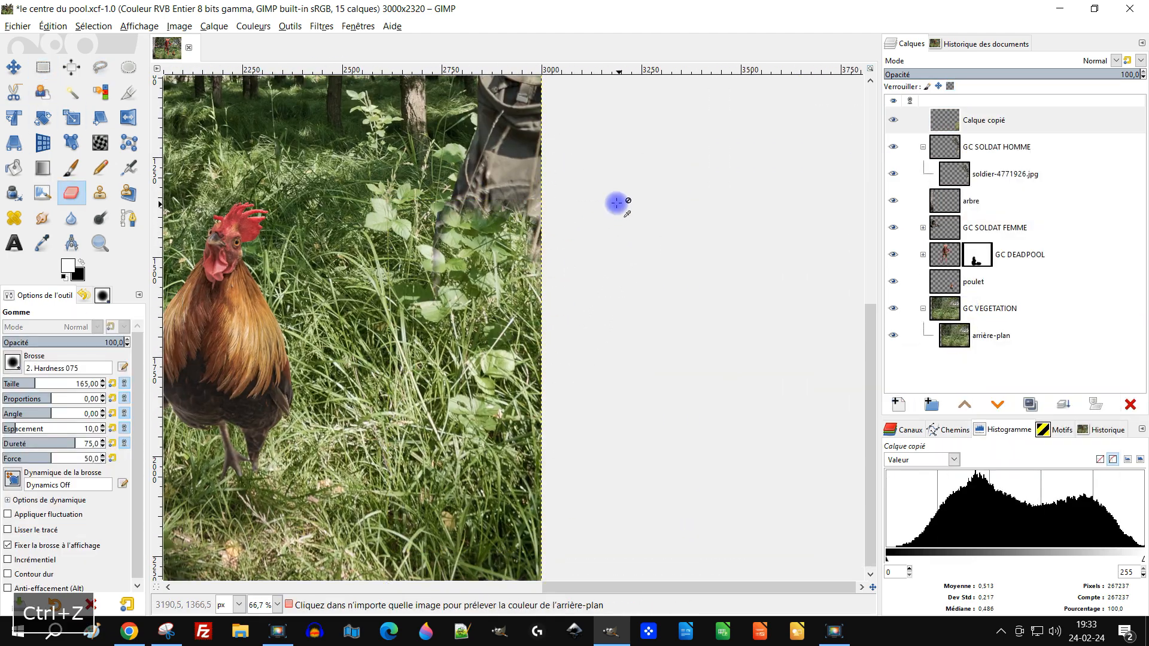
drag(397, 240, 410, 261)
scroll(478, 364, up, 2)
key(ctrl+z)
Save the image and file the pasted vegetation layer, named végétation, inside the GC SOLDAT HOMME group.
scroll(618, 177, down, 4)
mouse_move(528, 324)
mouse_down()
mouse_move(688, 343)
mouse_move(742, 271)
mouse_up()
key(ctrl+s)
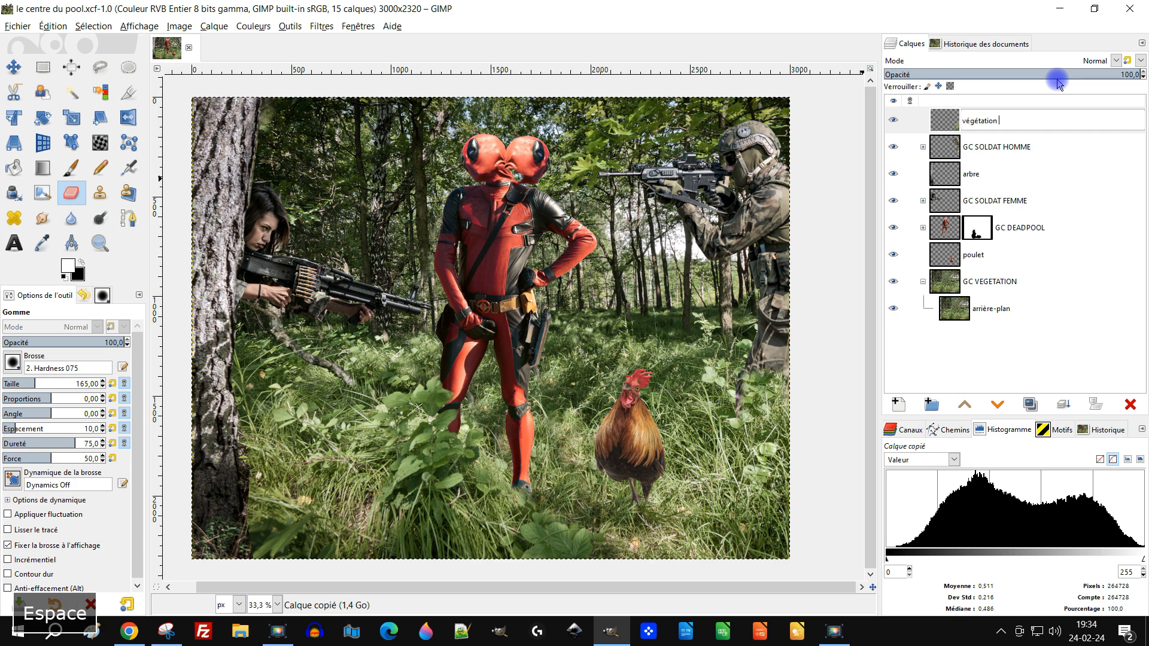
drag(937, 120, 942, 148)
Apply a motion blur to the Copie de head layer in the GC DEADPOOL group.
click(922, 201)
click(974, 227)
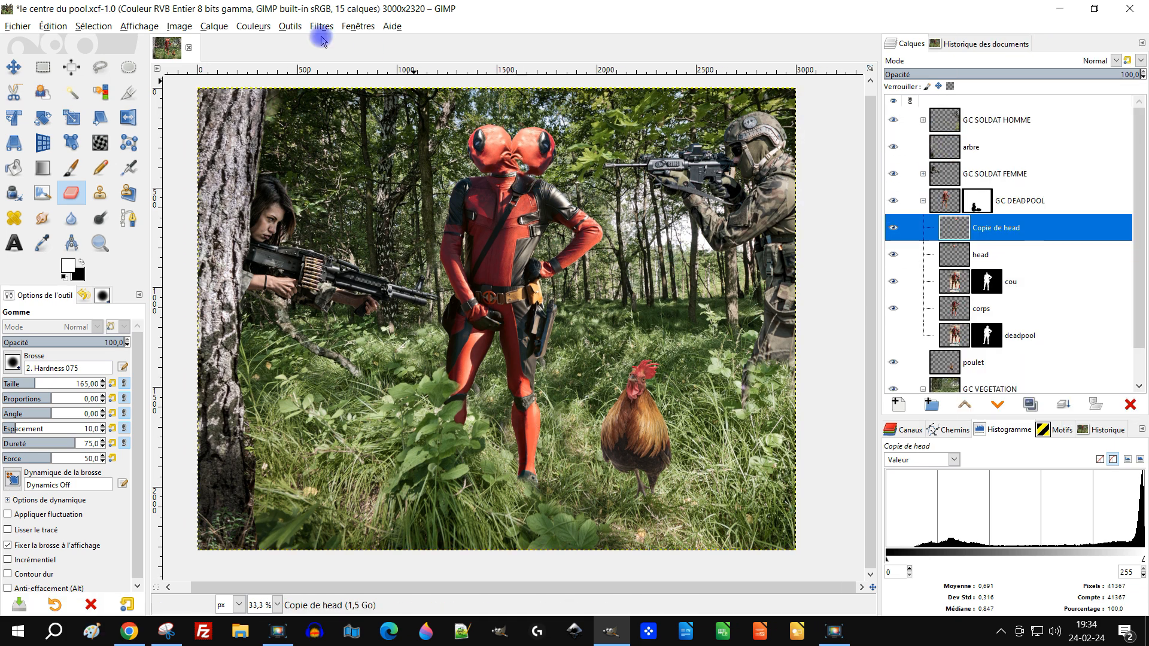
scroll(528, 159, up, 4)
drag(527, 159, 580, 282)
click(322, 26)
mouse_move(328, 108)
click(595, 244)
click(855, 255)
click(839, 401)
click(854, 256)
click(972, 177)
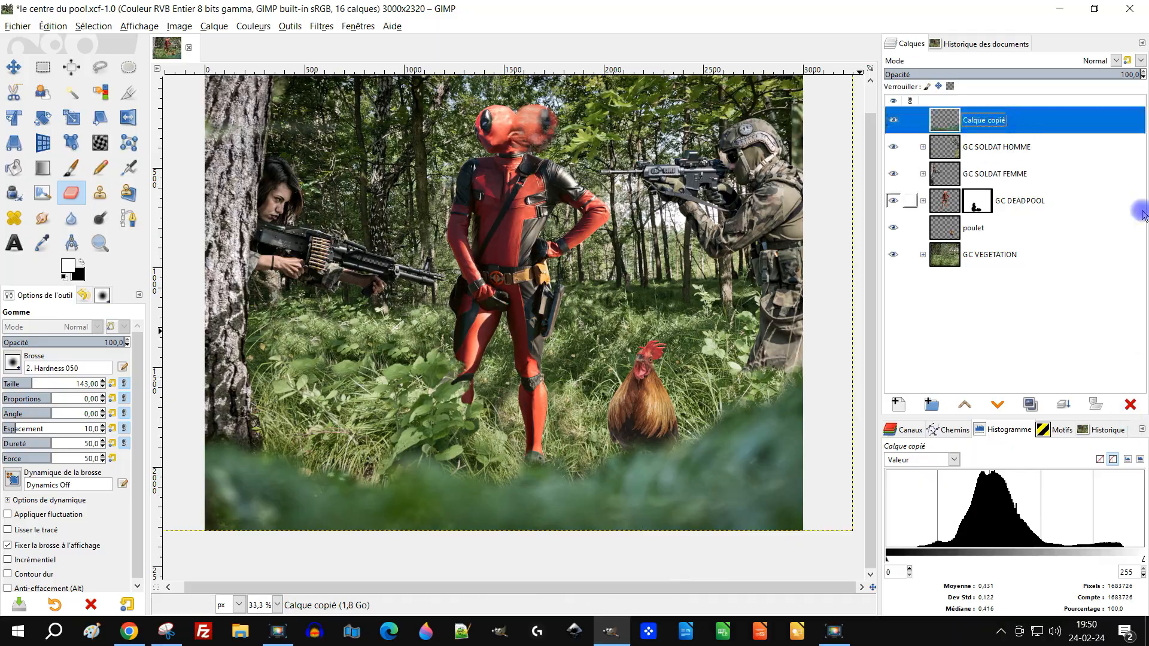
Delete the blurred foliage layer in the foreground and paste the copied mossy trunk picture as a new layer.
click(1130, 404)
click(53, 26)
mouse_move(80, 198)
click(304, 196)
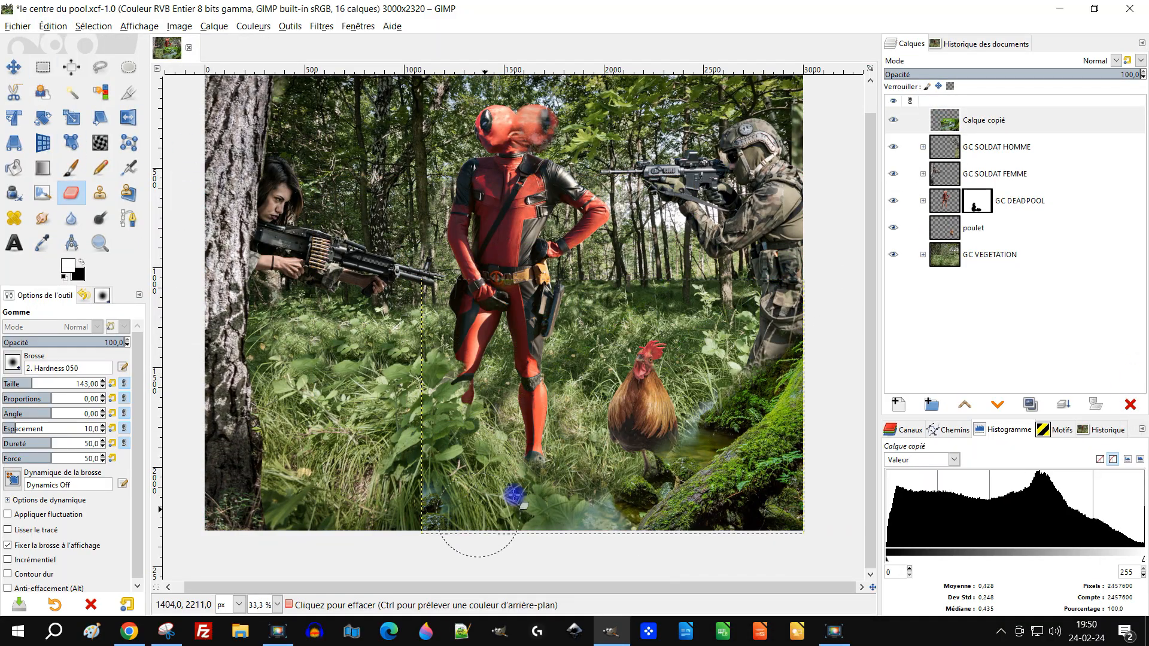
Scale the pasted mossy trunk layer up proportionally to about 2667 × 1778 px.
click(71, 118)
drag(422, 279, 252, 180)
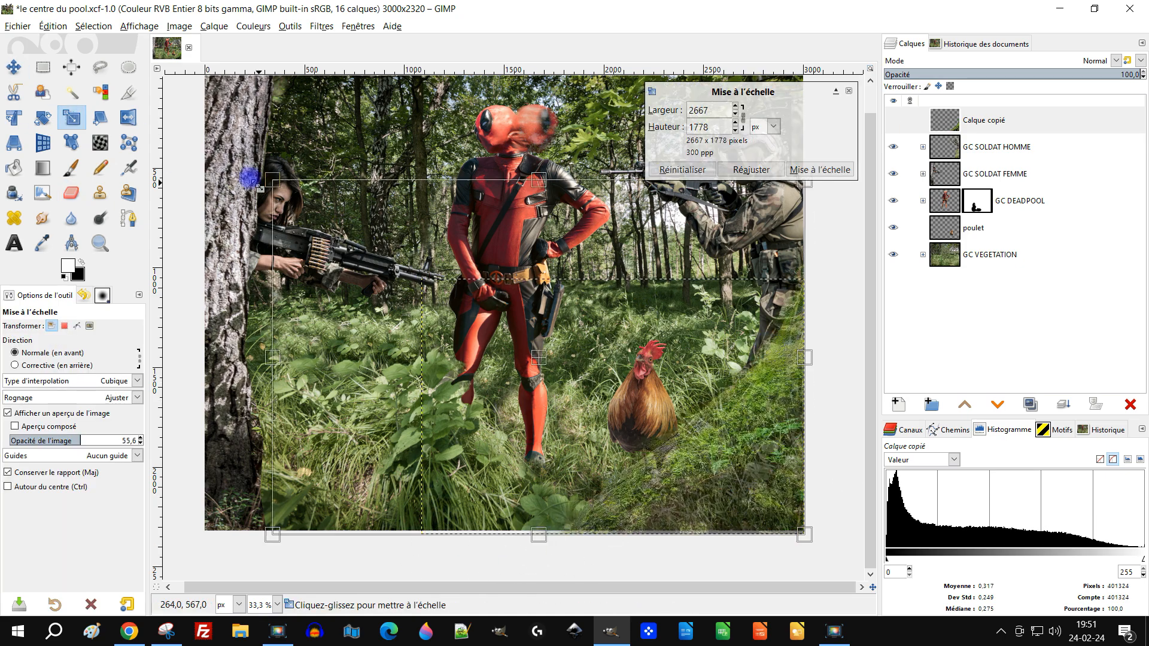
click(820, 169)
Erase the surroundings of the mossy trunk and rename its layer as fougère premier plan.
click(71, 194)
scroll(746, 349, up, 3)
ctrl+scroll(702, 411, down, 3)
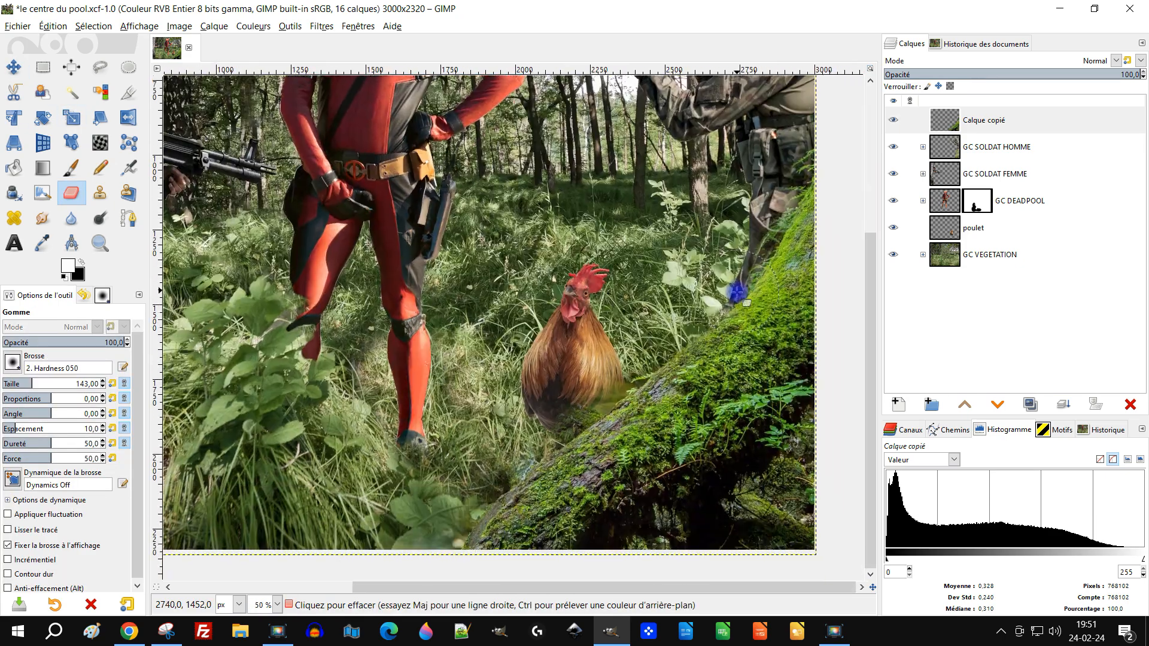
text(fougère premier plan)
key(Return)
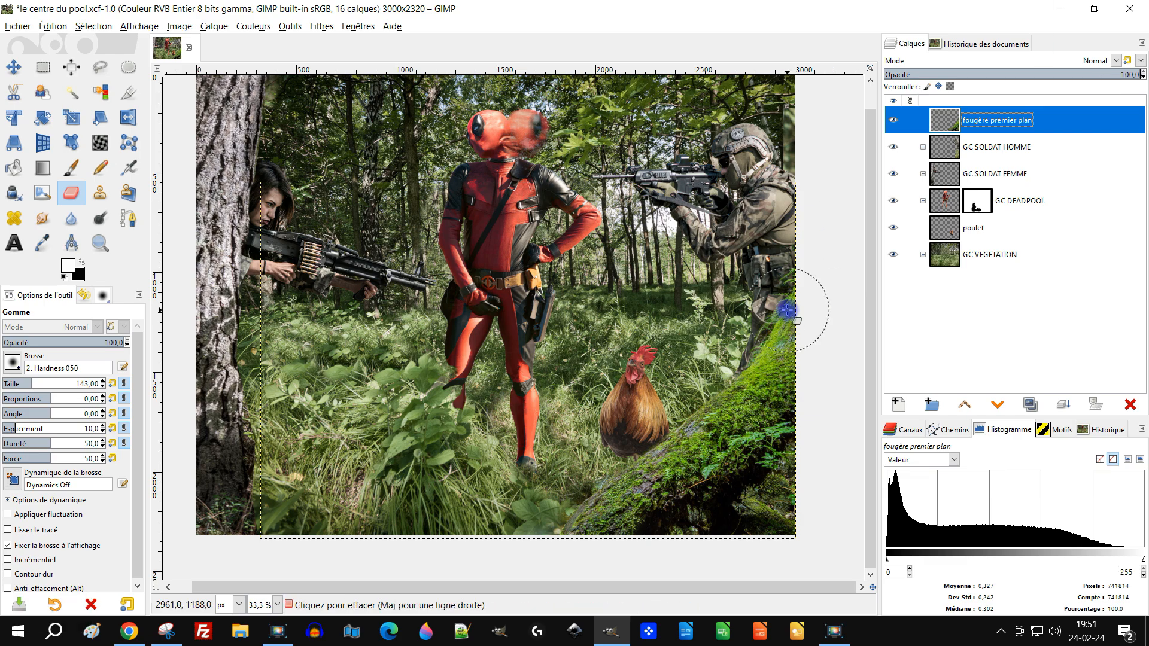
Try a Hue-Saturation adjustment on the fougère premier plan layer with lightness -13 and saturation -30.8.
ctrl+scroll(744, 423, up, 3)
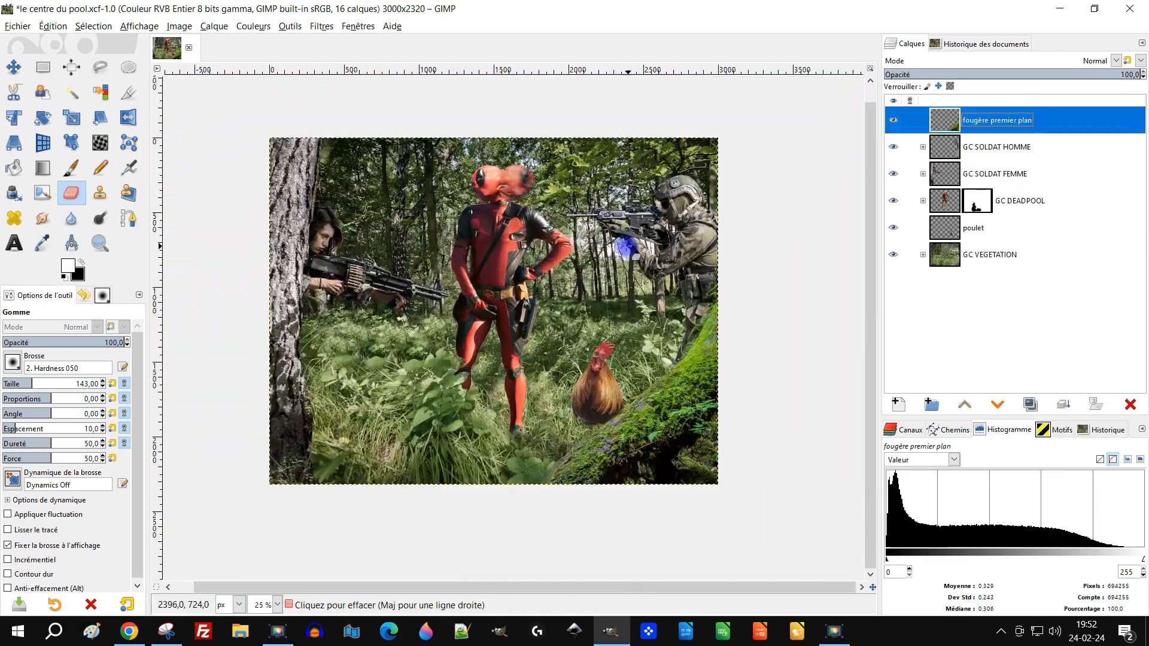
ctrl+scroll(626, 246, up, 1)
click(253, 26)
click(295, 86)
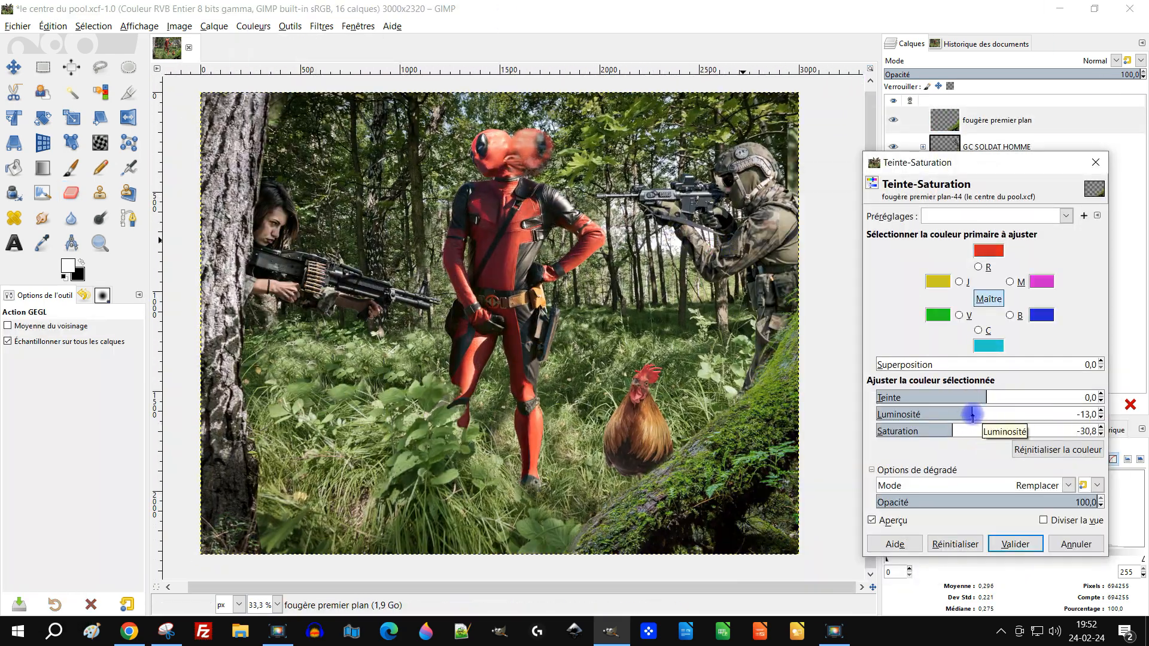
key(Return)
Erase the mossy trunk's upper edge where it meets the soldier's leg.
key(shift+e)
ctrl+scroll(709, 402, up, 1)
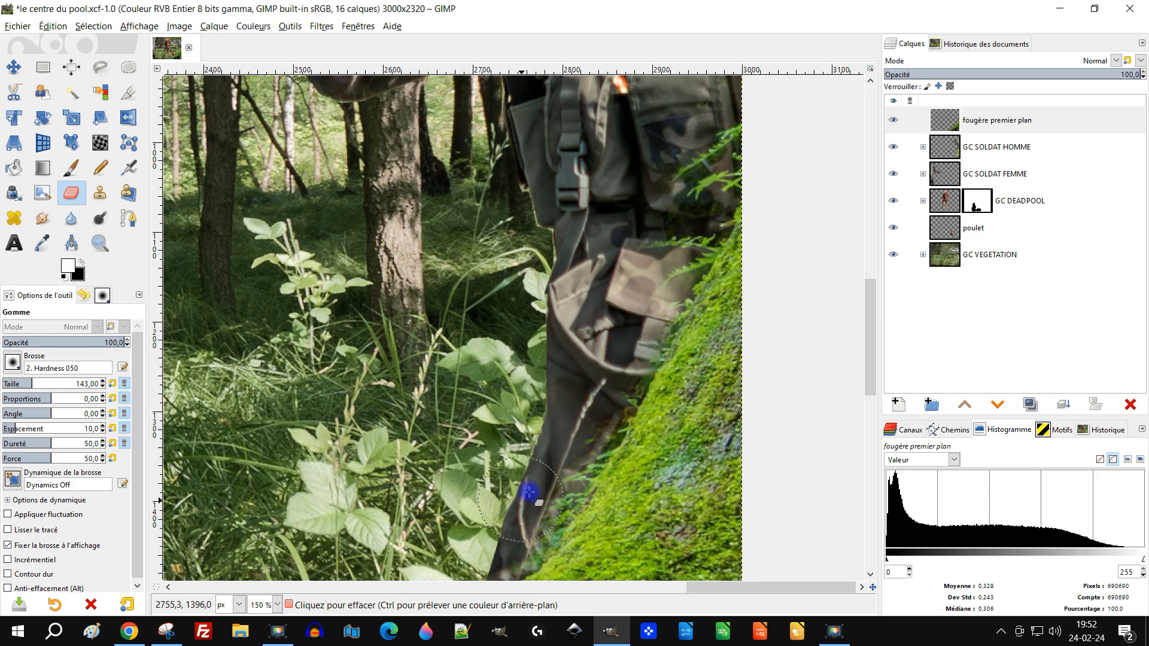